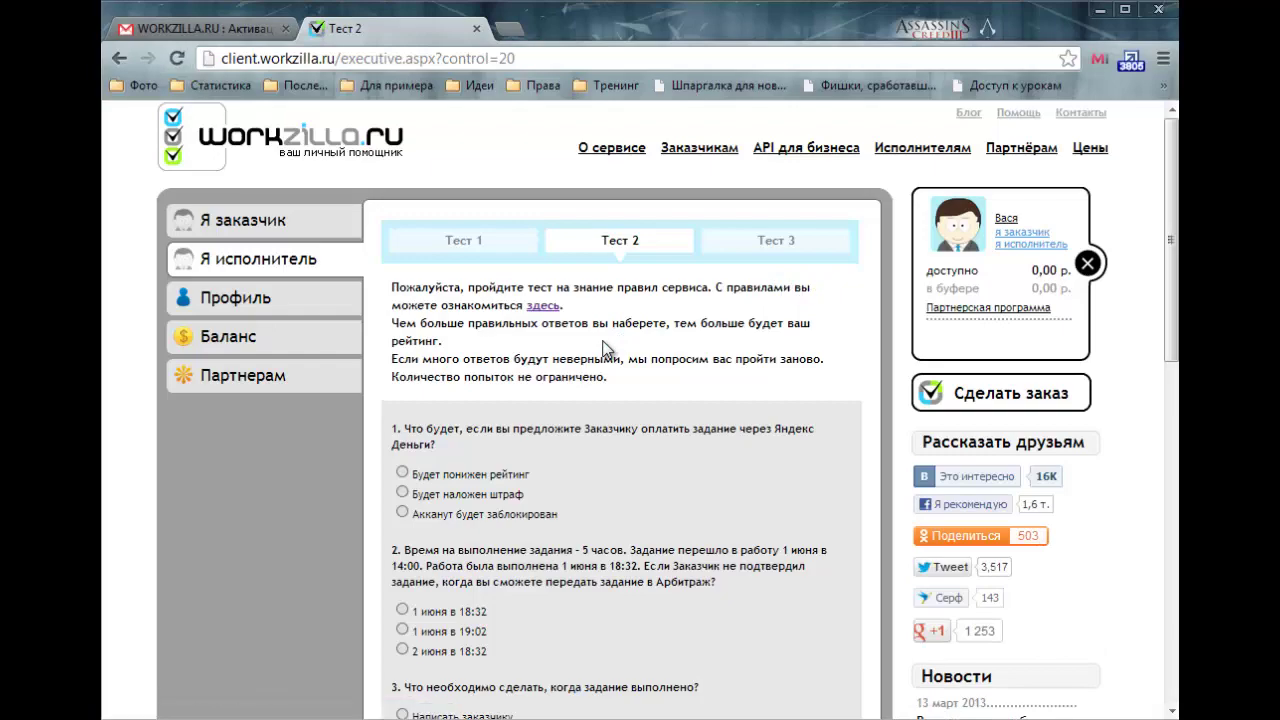
# Open the service rules linked from Test 2 in a separate tab, read through the performer help, and close it
pyautogui.scroll(-8, 603, 347)
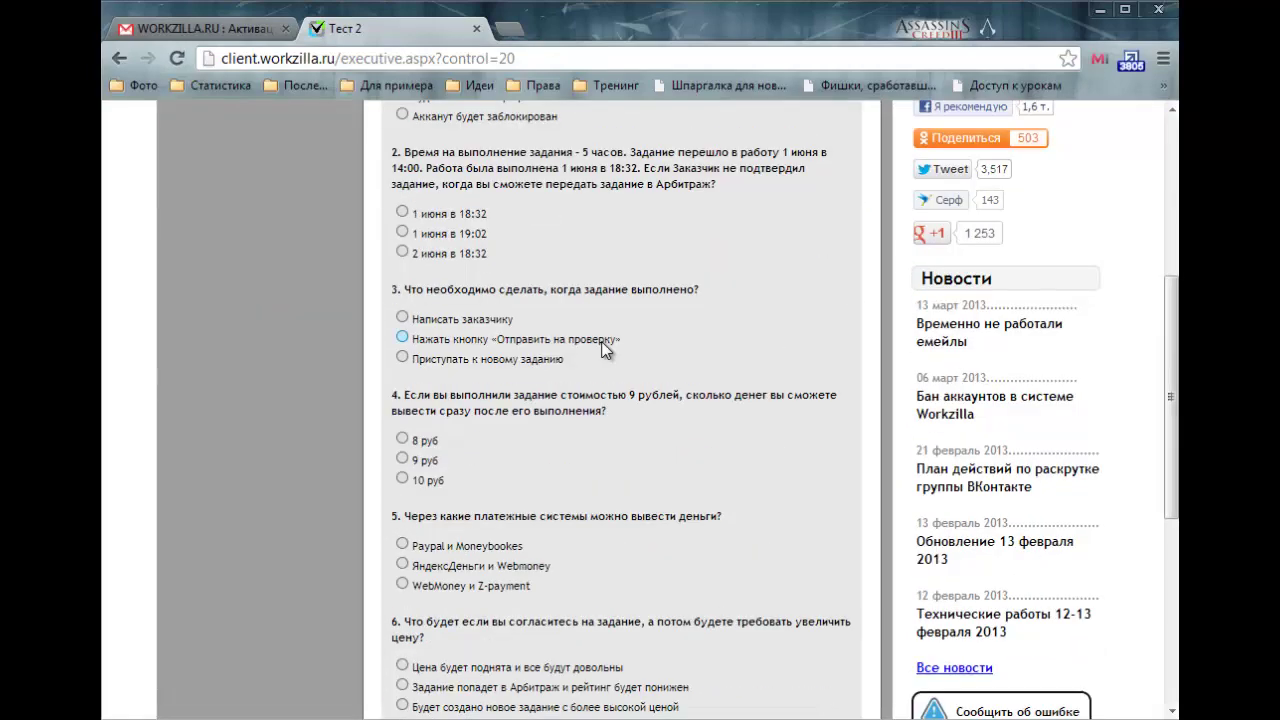
pyautogui.scroll(7, 605, 350)
pyautogui.scroll(1, 603, 350)
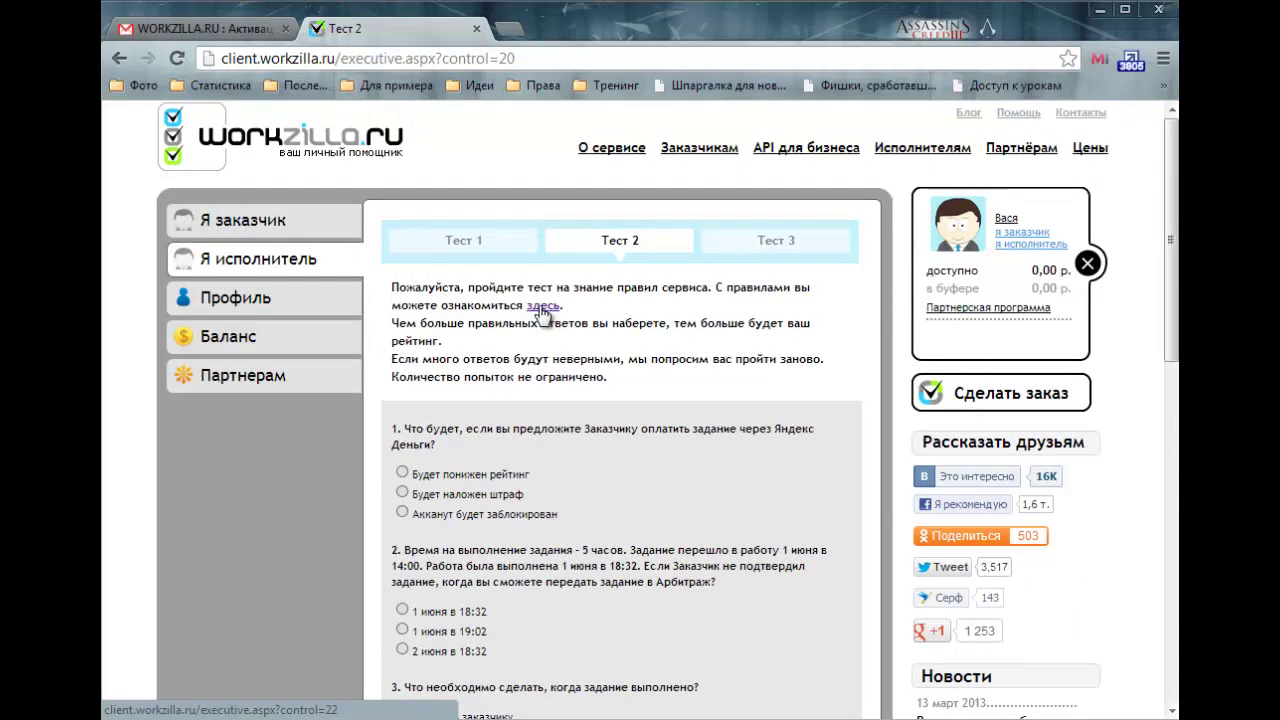
pyautogui.middleClick(540, 308)
pyautogui.click(557, 31)
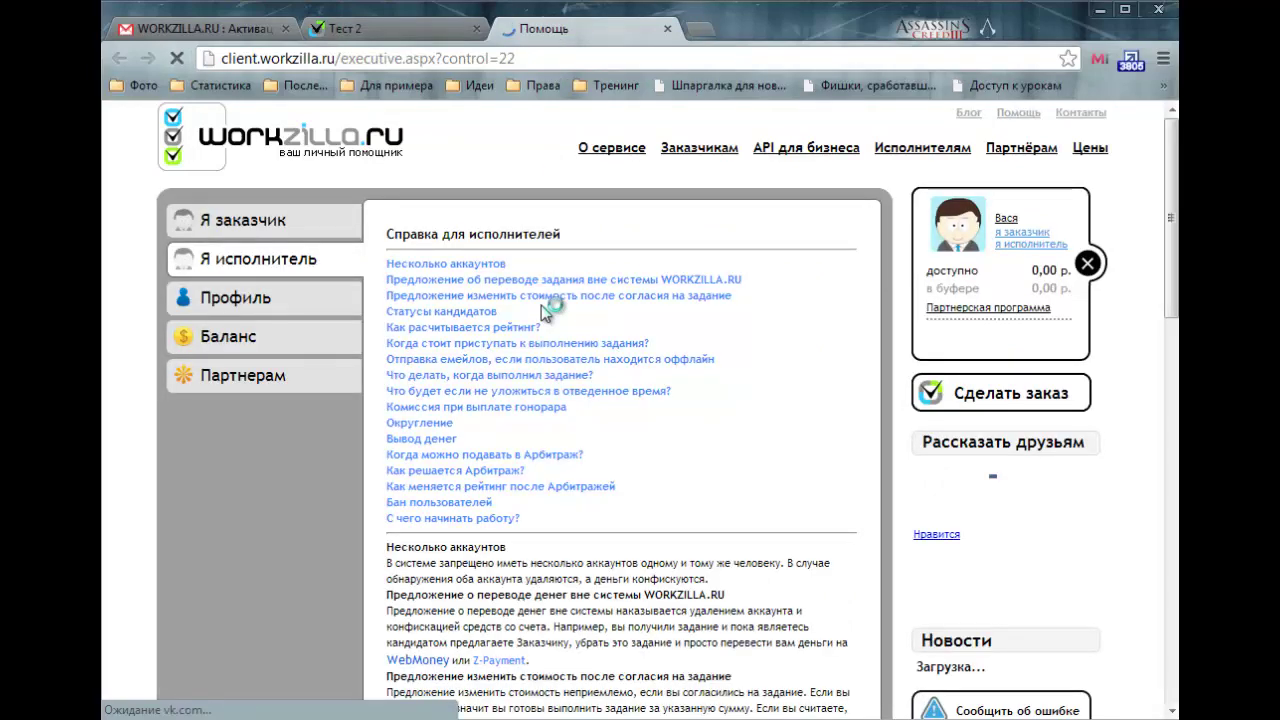
pyautogui.scroll(-8, 541, 305)
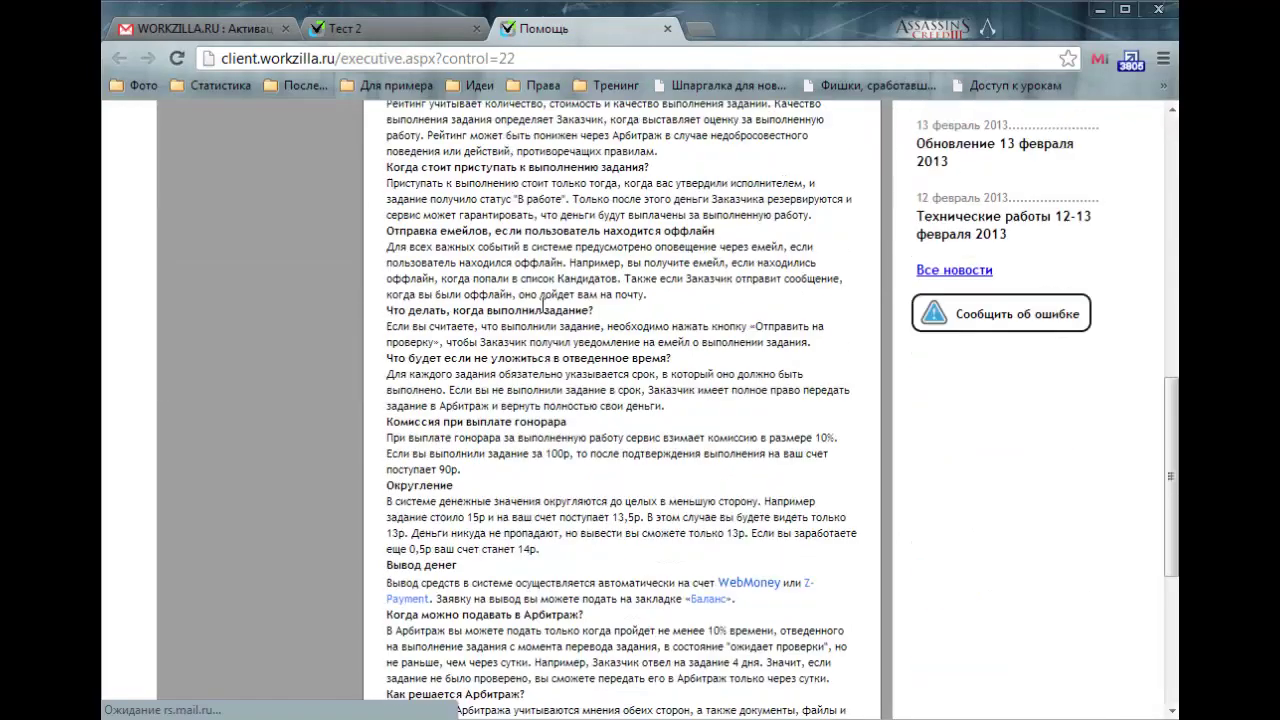
pyautogui.scroll(-4, 541, 300)
pyautogui.scroll(8, 541, 303)
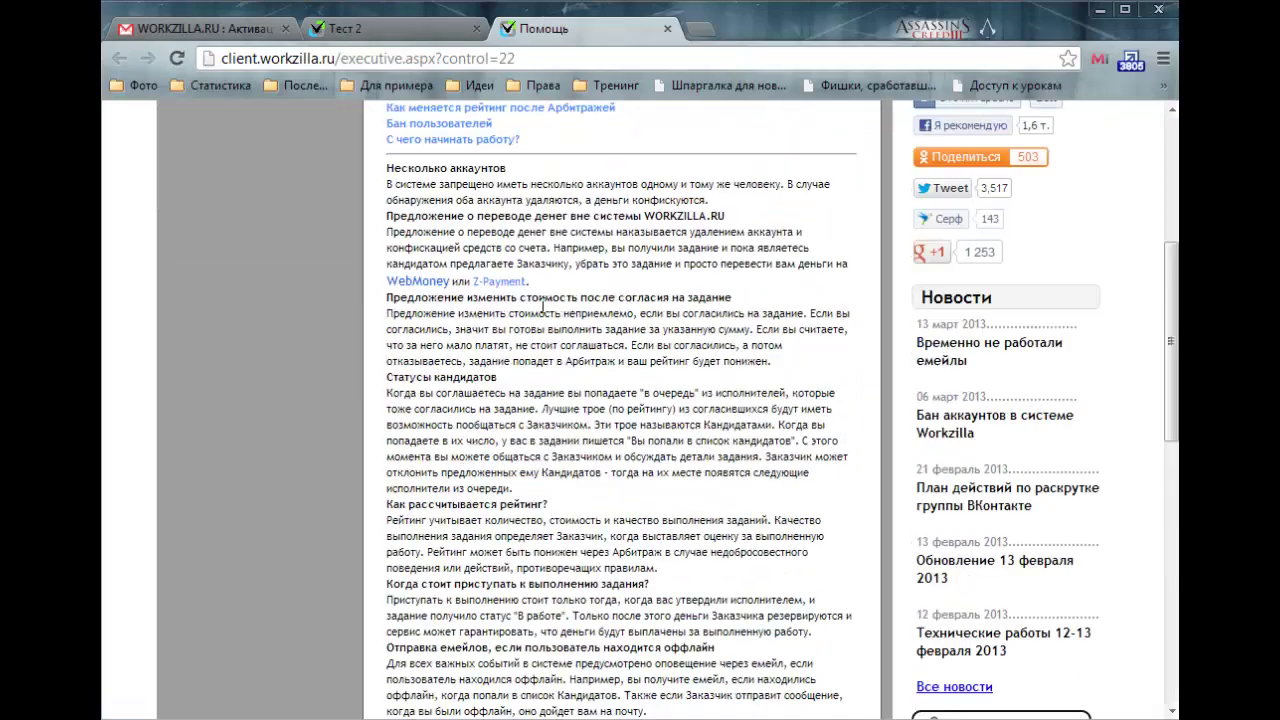
pyautogui.scroll(5, 541, 305)
pyautogui.scroll(-12, 541, 305)
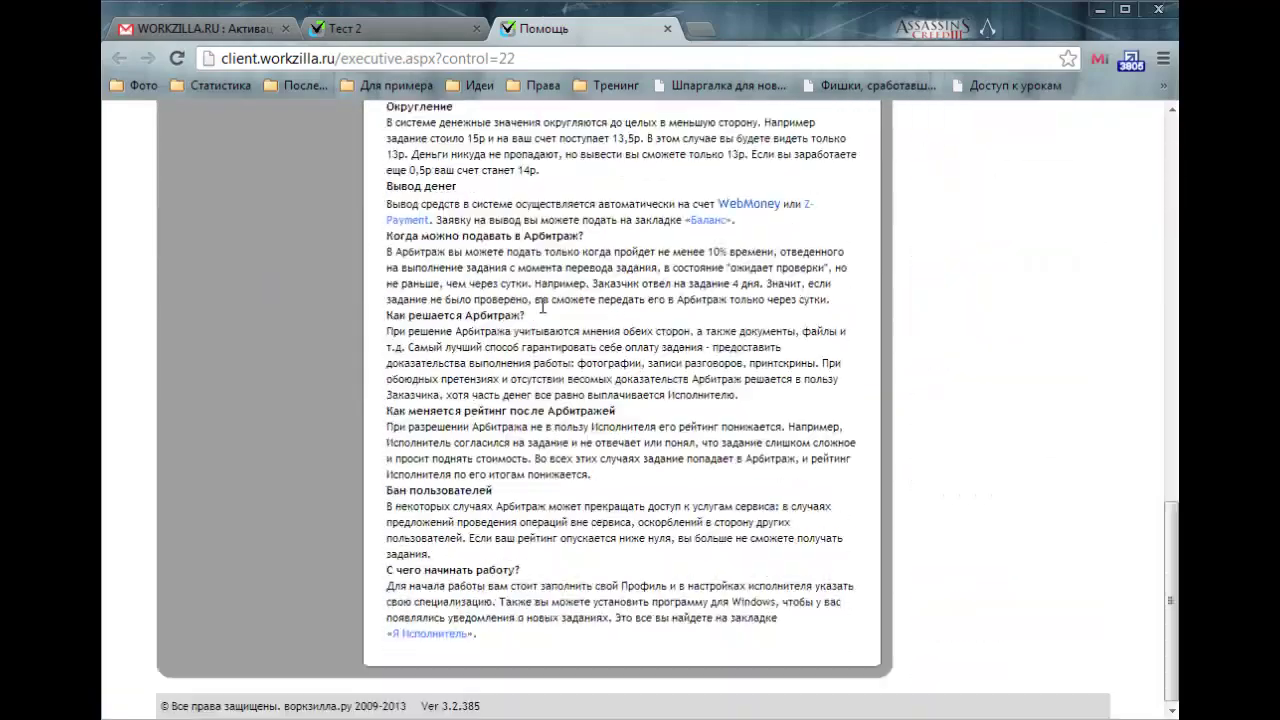
pyautogui.scroll(12, 541, 305)
pyautogui.click(665, 28)
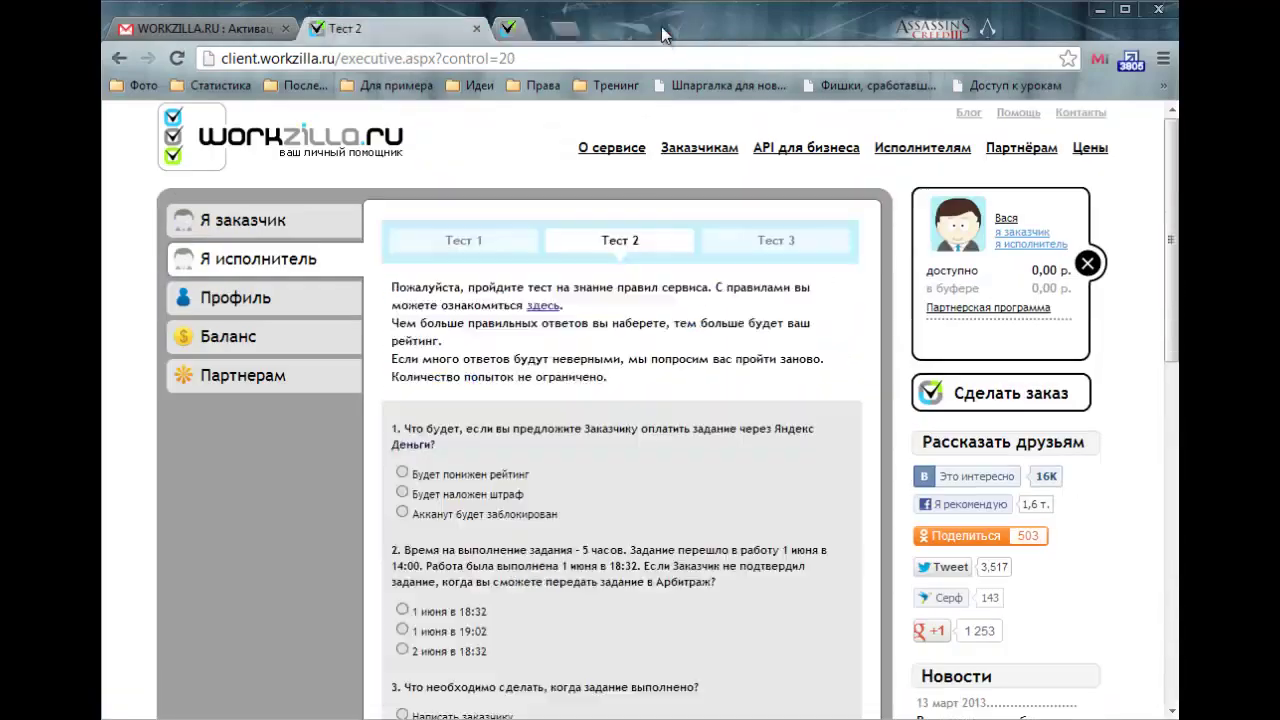
# Answer question 1 of Test 2 with «Акканут будет заблокирован» and question 2 with «2 июня в 18:32»
pyautogui.scroll(-2, 687, 340)
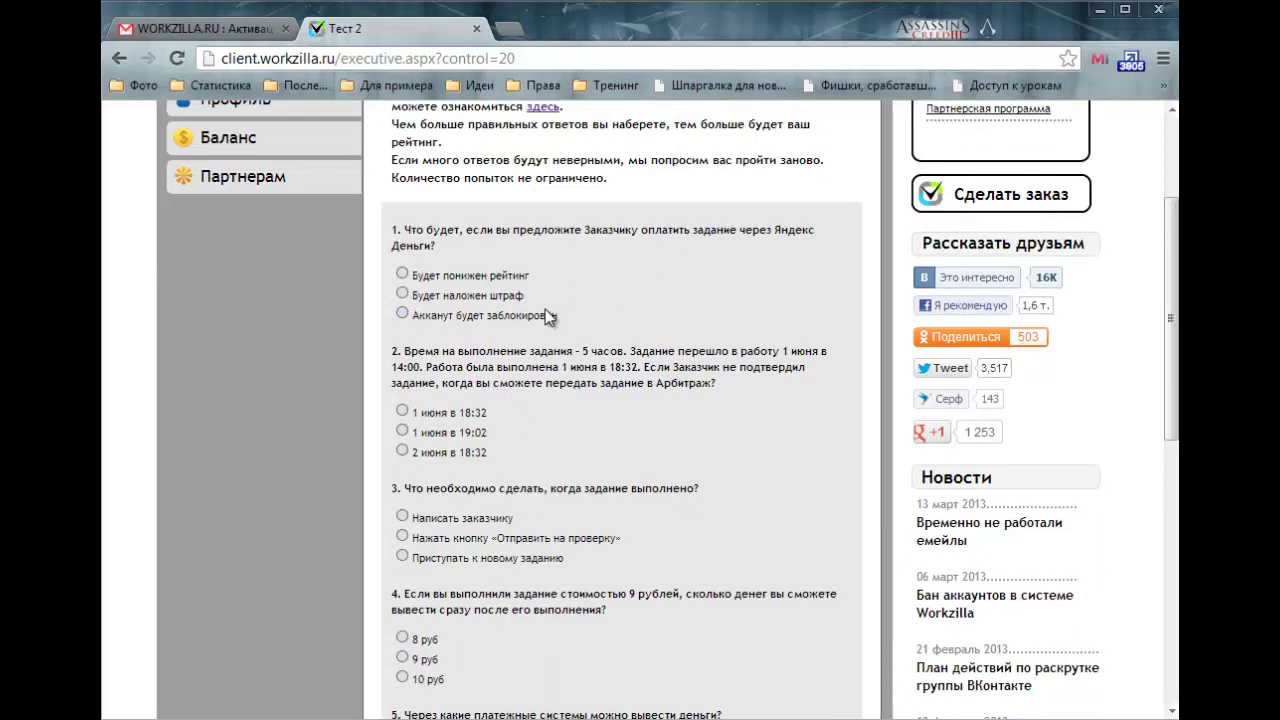
pyautogui.click(403, 314)
pyautogui.click(403, 452)
# Consult the Test 2 answers in the Word document, then answer question 3 with «Нажать кнопку «Отправить на проверку»» and question 4 with «8 руб»
pyautogui.scroll(-2, 404, 455)
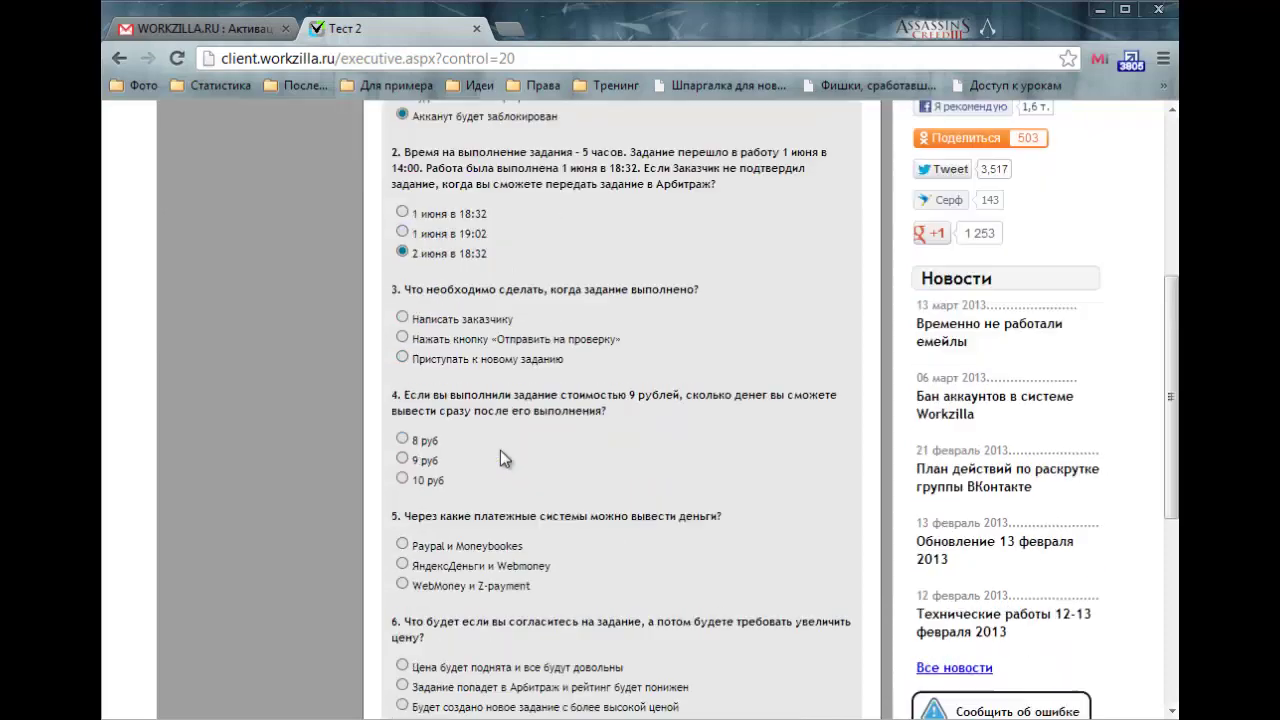
pyautogui.hotkey('alt', 'Tab')
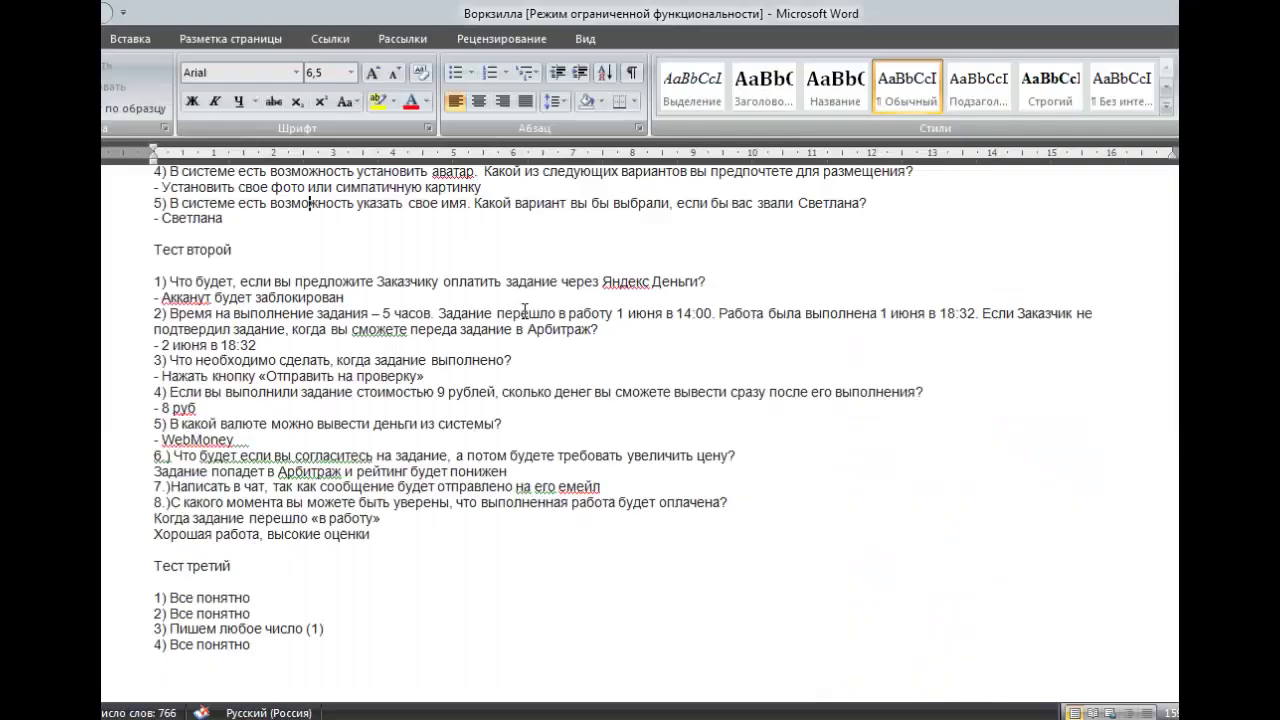
pyautogui.hotkey('alt', 'Tab')
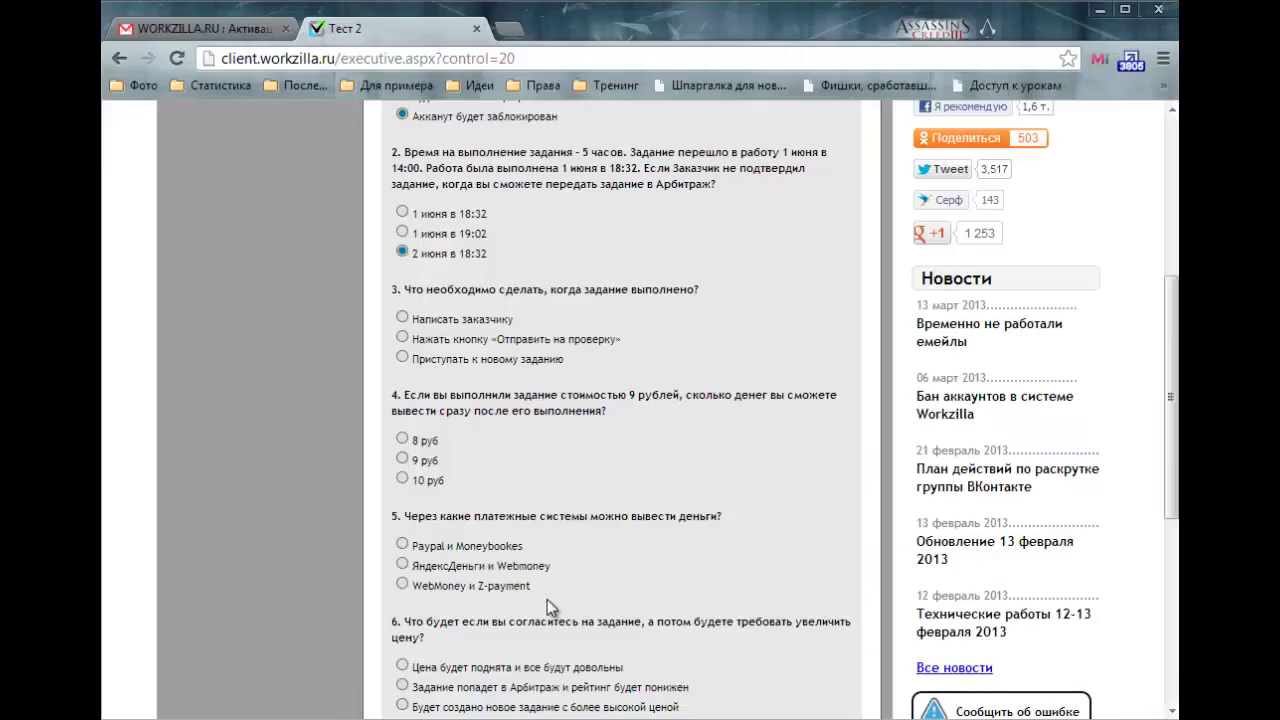
pyautogui.click(402, 338)
pyautogui.click(402, 438)
# Answer question 5 with «WebMoney и Z-payment», 6 with «Задание попадет в Арбитраж…», 7 with «Написать в чат…» and 8 with «Когда задание перешло «в работу»»
pyautogui.scroll(-1, 470, 437)
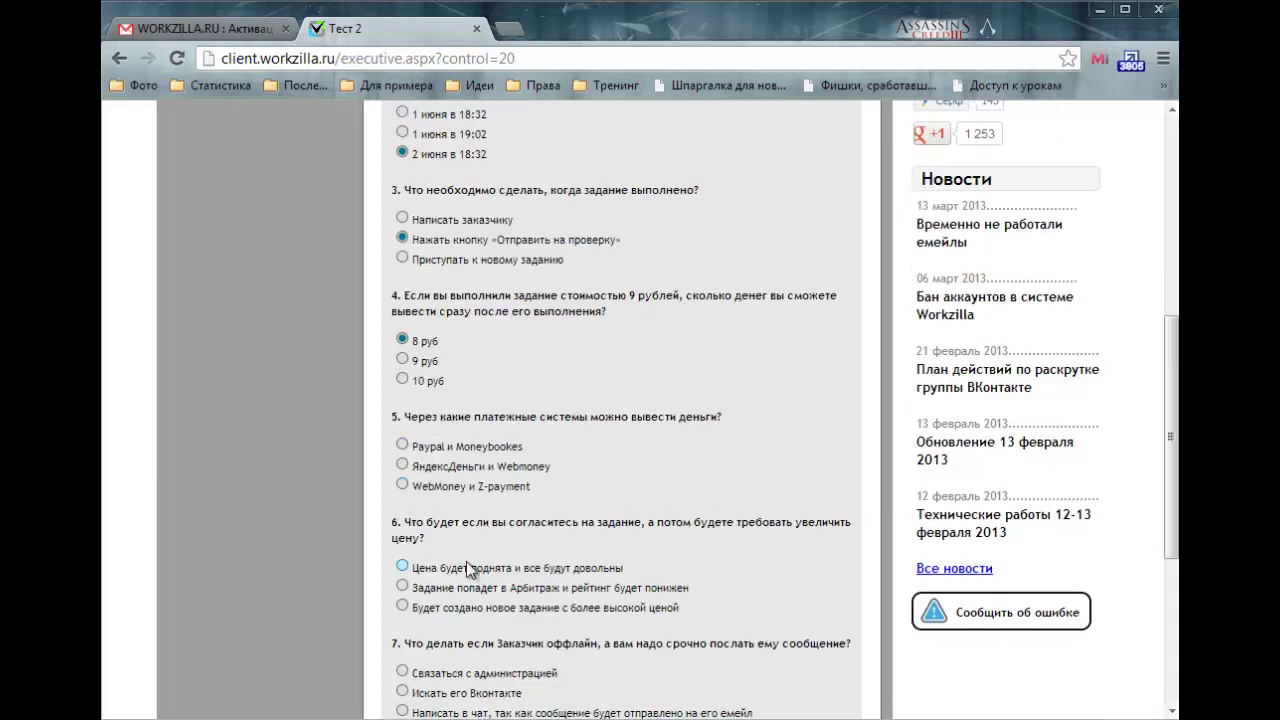
pyautogui.click(413, 488)
pyautogui.scroll(-2, 551, 504)
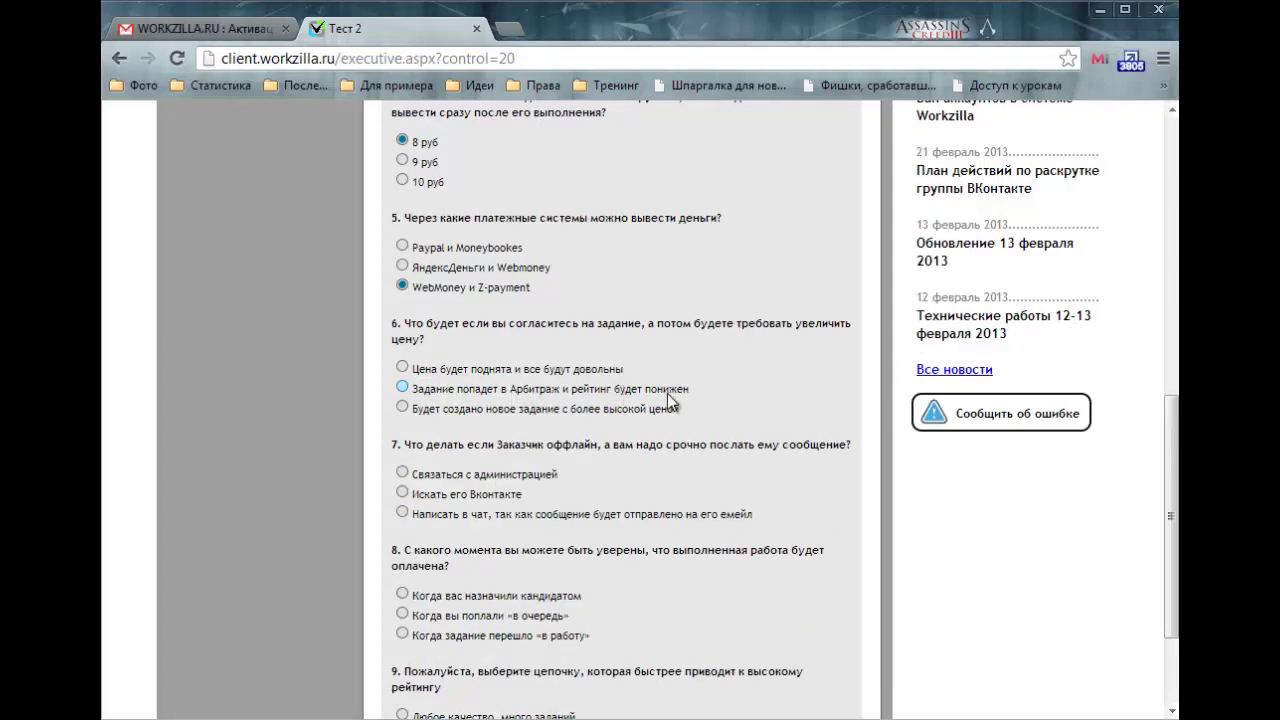
pyautogui.click(412, 389)
pyautogui.click(403, 513)
pyautogui.click(402, 633)
# Answer question 9 with «Хорошая работа, высокие оценки» and submit Test 2 for checking
pyautogui.scroll(-3, 660, 617)
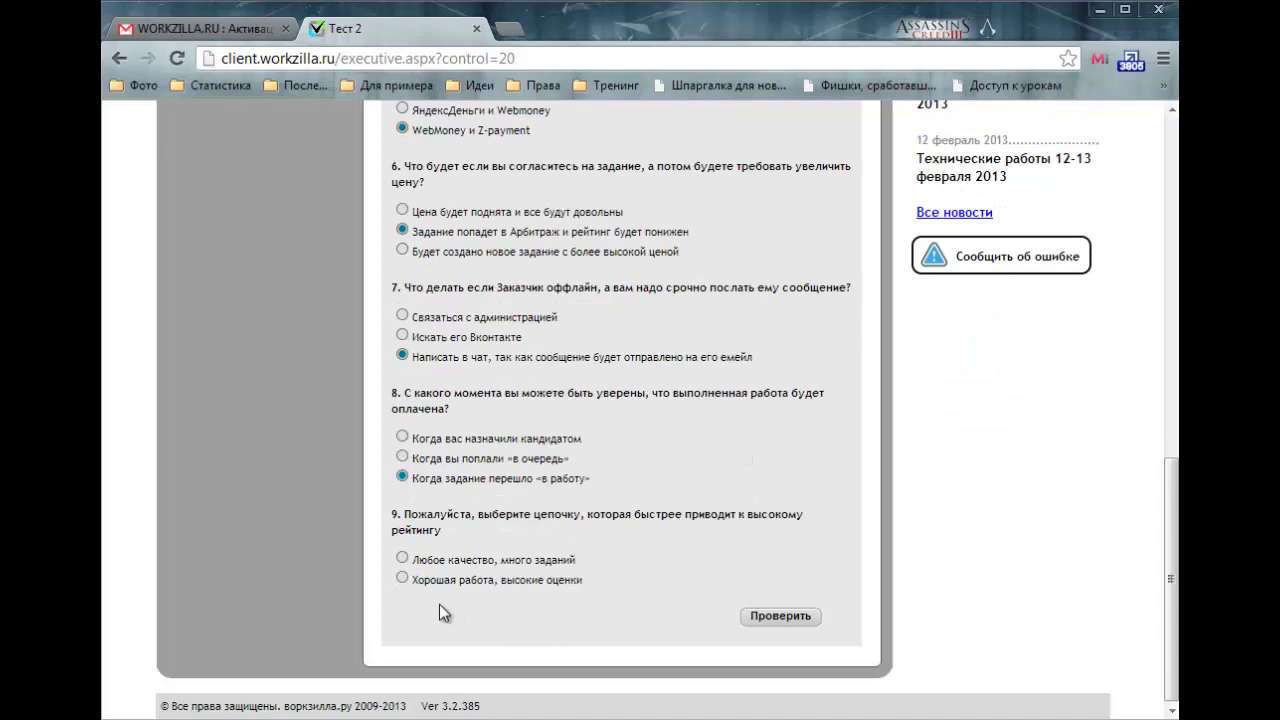
pyautogui.click(402, 578)
pyautogui.click(782, 617)
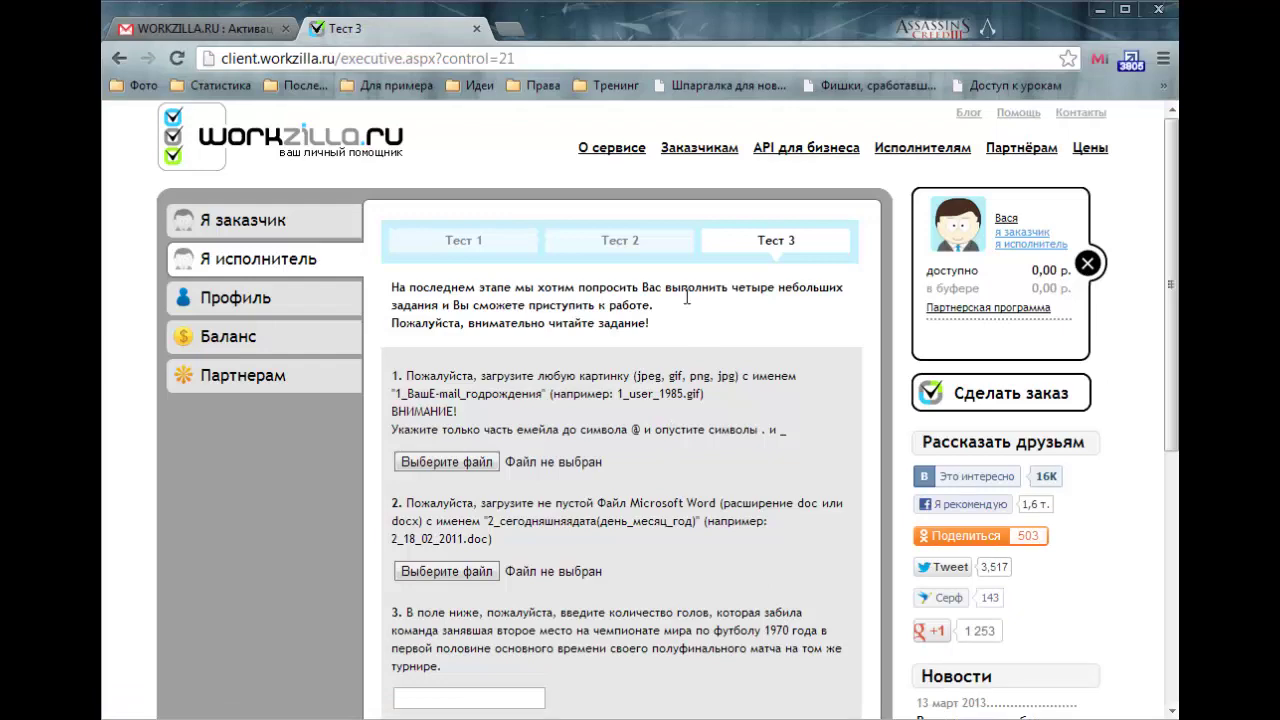
# Look through the Test 3 tasks and examine the file format and naming rules for the image in task 1
pyautogui.scroll(-2, 687, 297)
pyautogui.scroll(-4, 687, 296)
pyautogui.scroll(6, 687, 296)
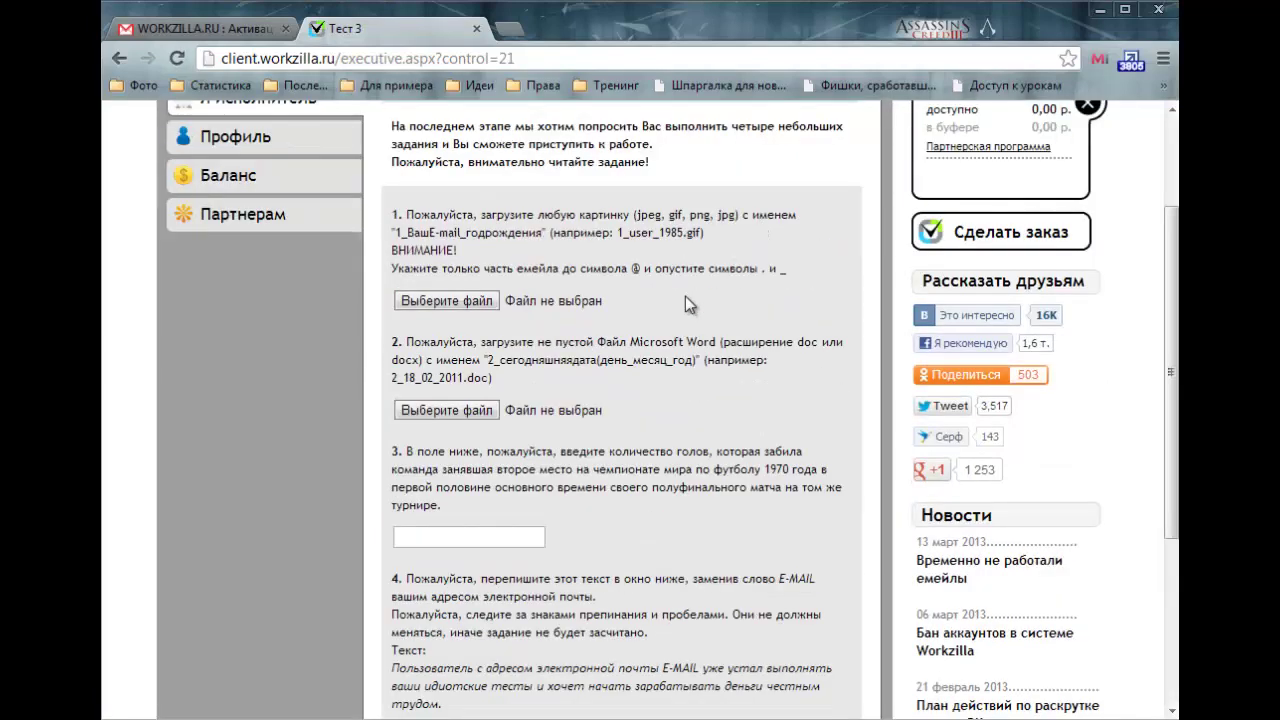
pyautogui.scroll(-1, 687, 296)
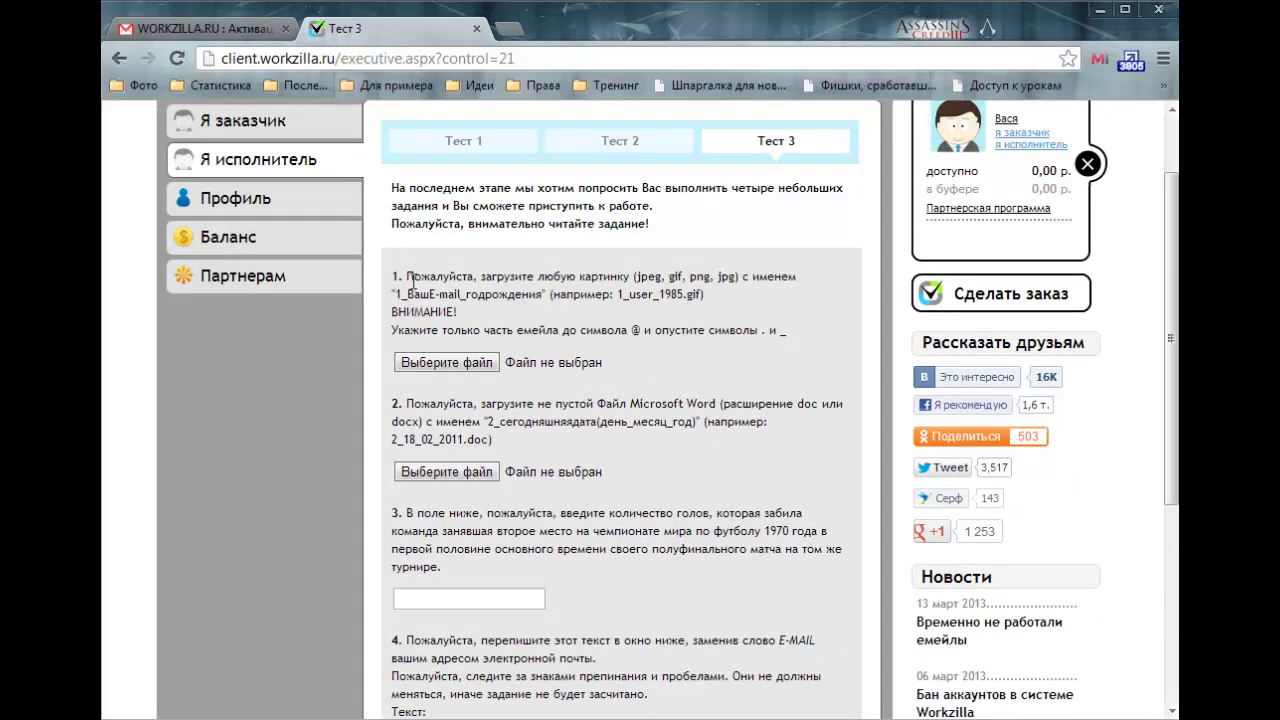
pyautogui.moveTo(406, 280); pyautogui.dragTo(631, 276)
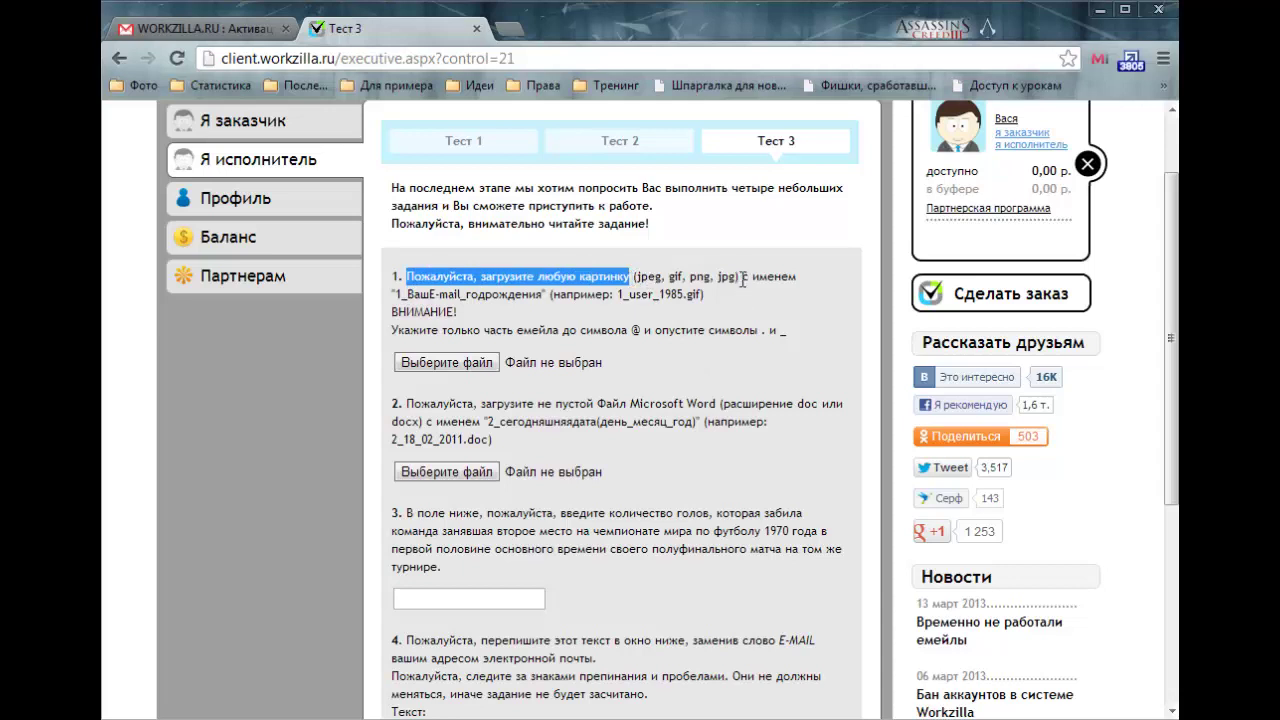
pyautogui.moveTo(742, 281); pyautogui.dragTo(798, 278)
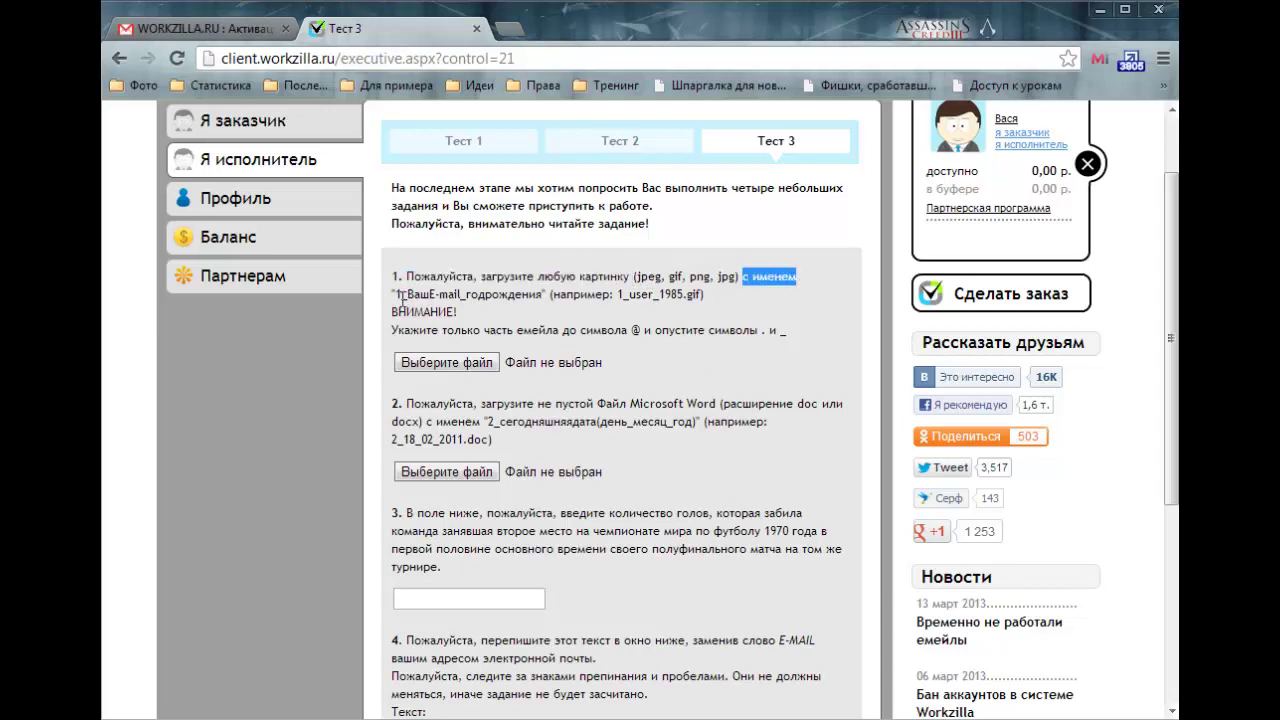
pyautogui.moveTo(395, 294); pyautogui.dragTo(522, 295)
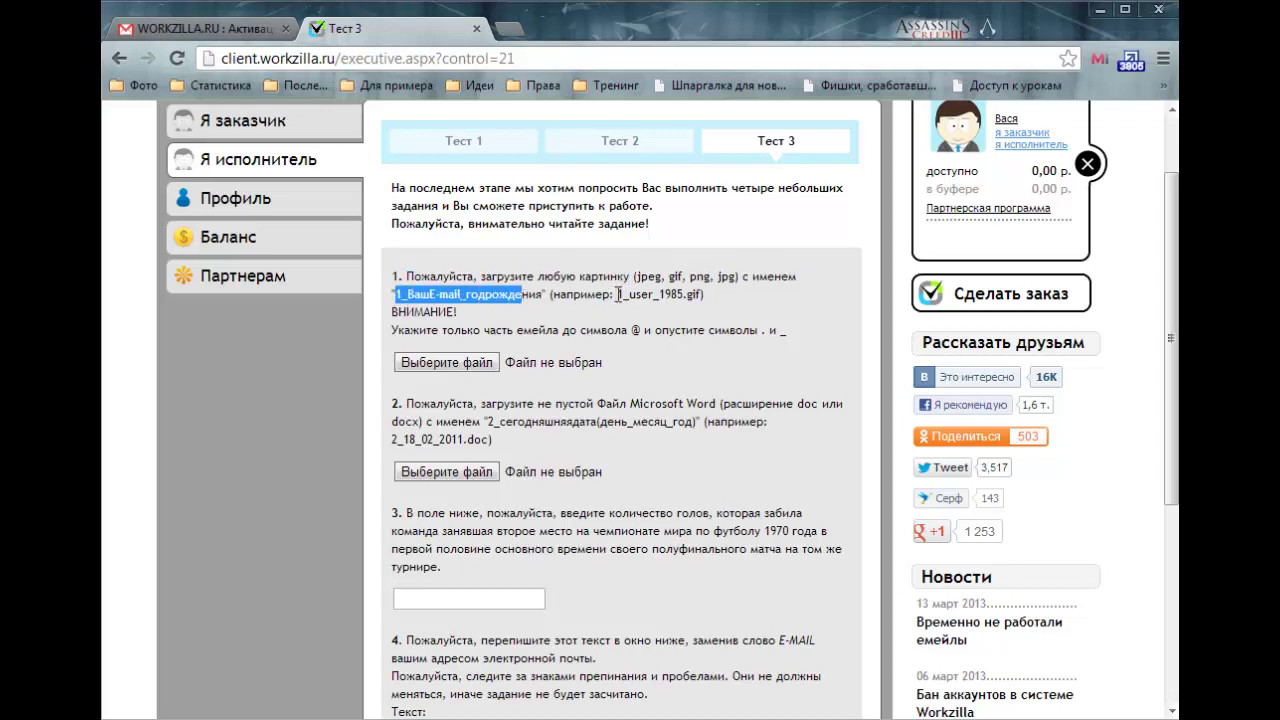
pyautogui.moveTo(617, 294); pyautogui.dragTo(696, 294)
pyautogui.click(696, 294)
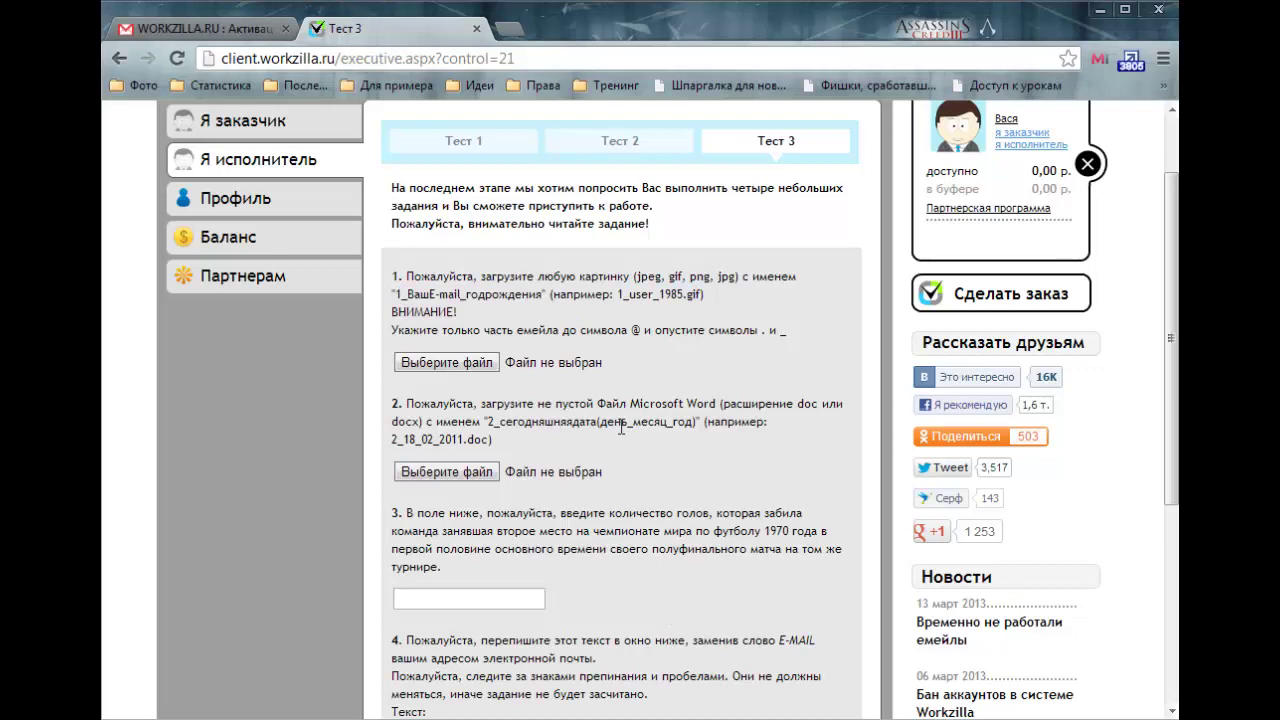
pyautogui.click(445, 367)
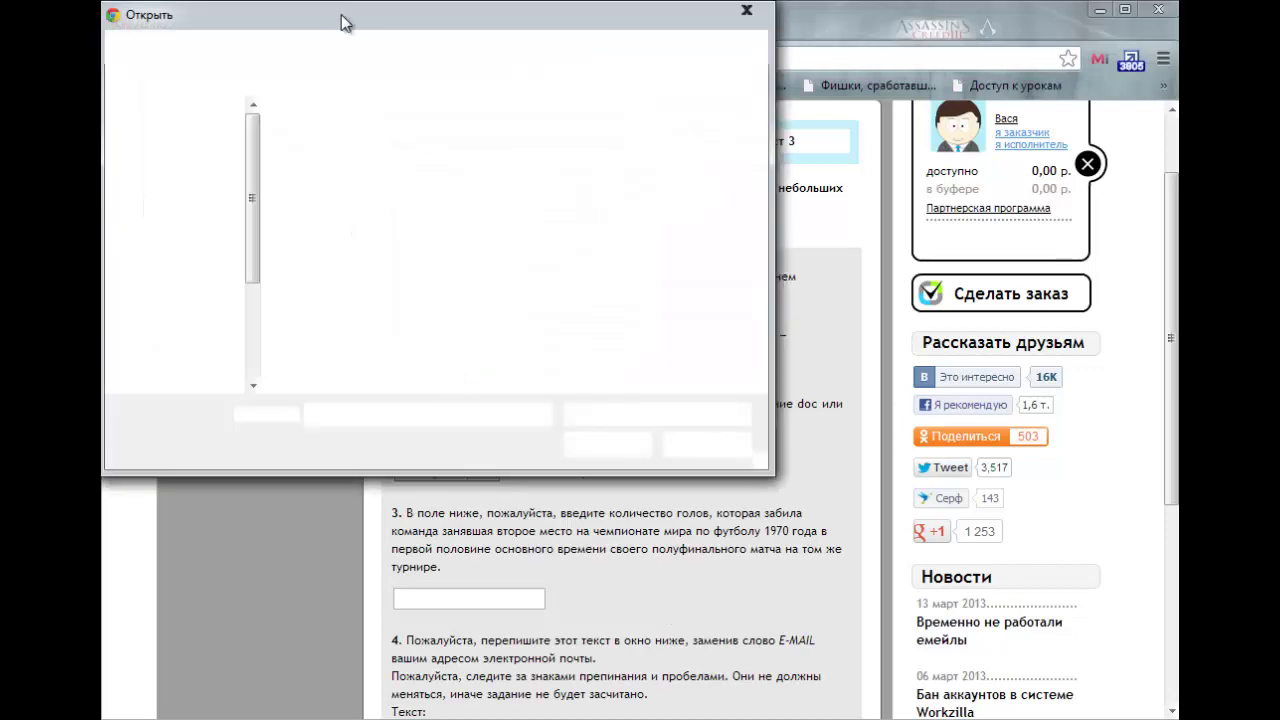
pyautogui.moveTo(345, 20); pyautogui.dragTo(644, 132)
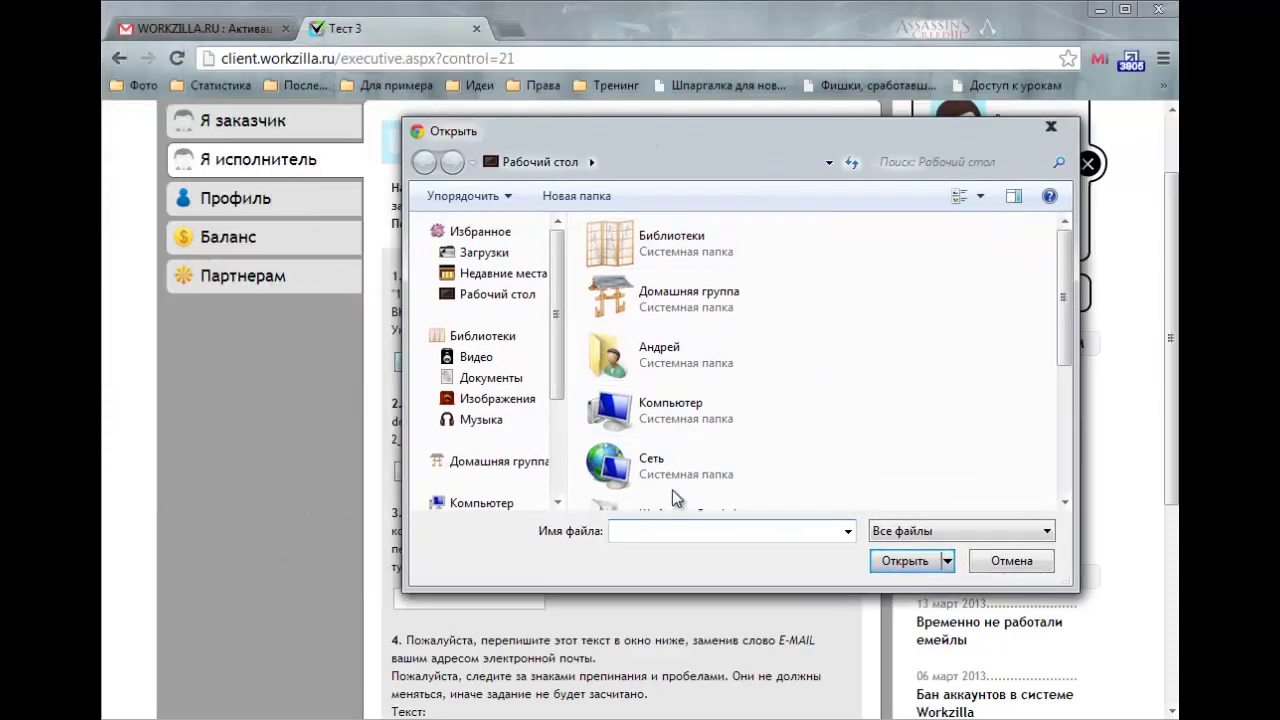
pyautogui.doubleClick(660, 410)
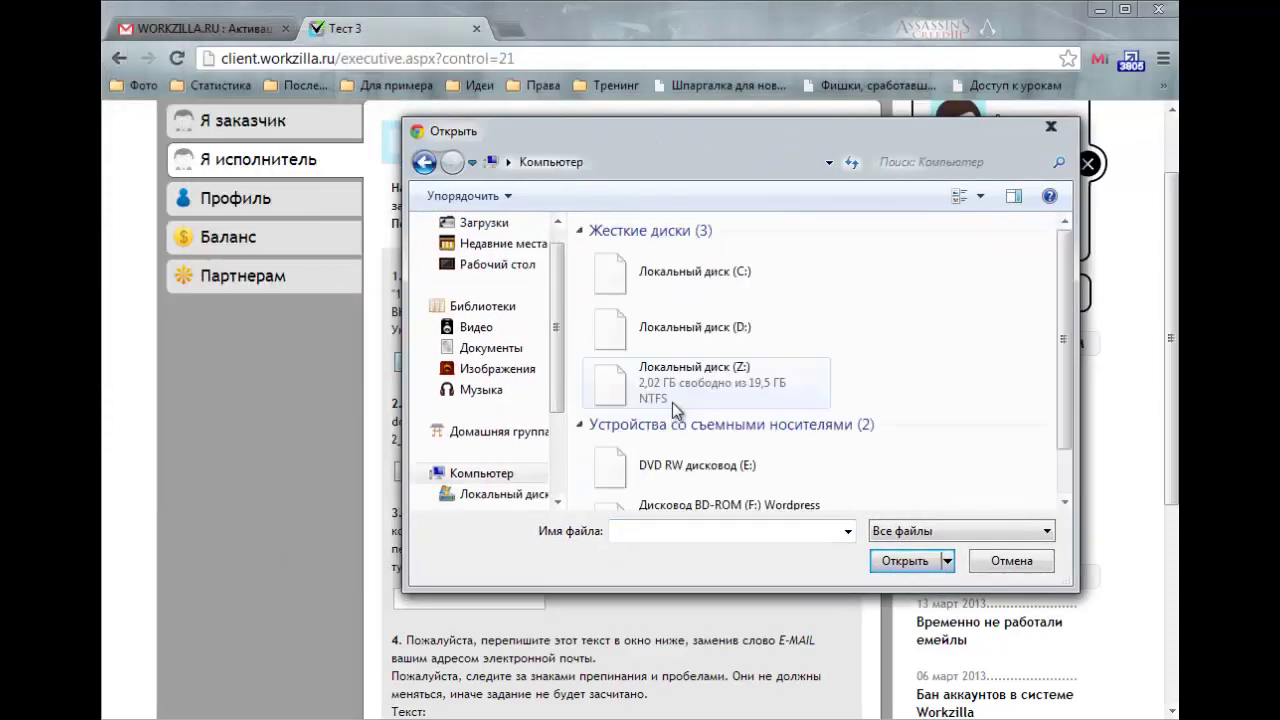
pyautogui.doubleClick(709, 330)
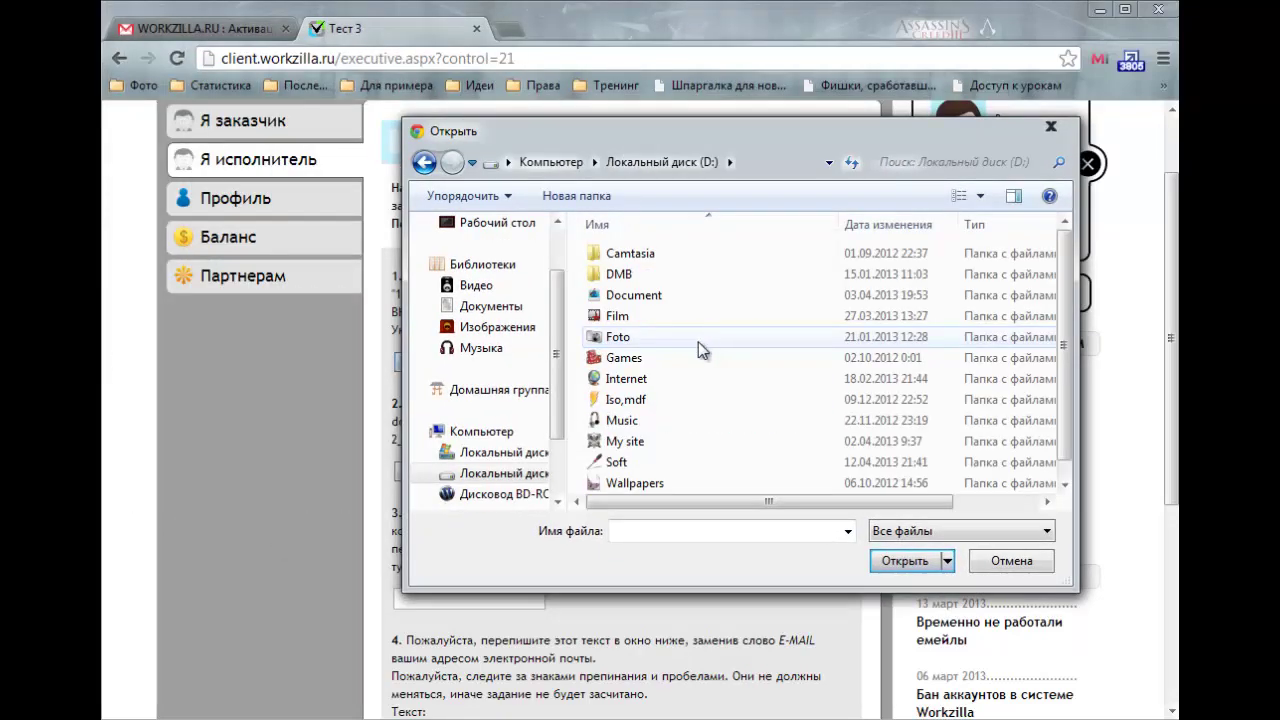
pyautogui.doubleClick(653, 380)
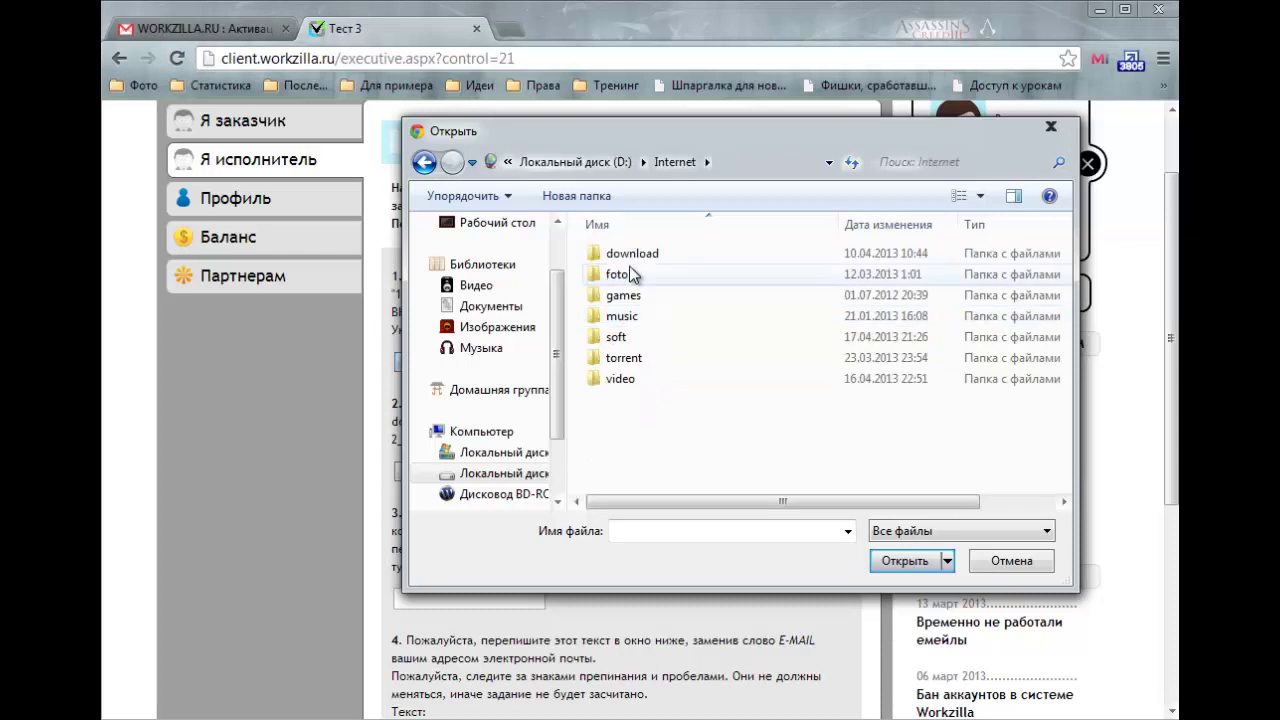
pyautogui.doubleClick(629, 266)
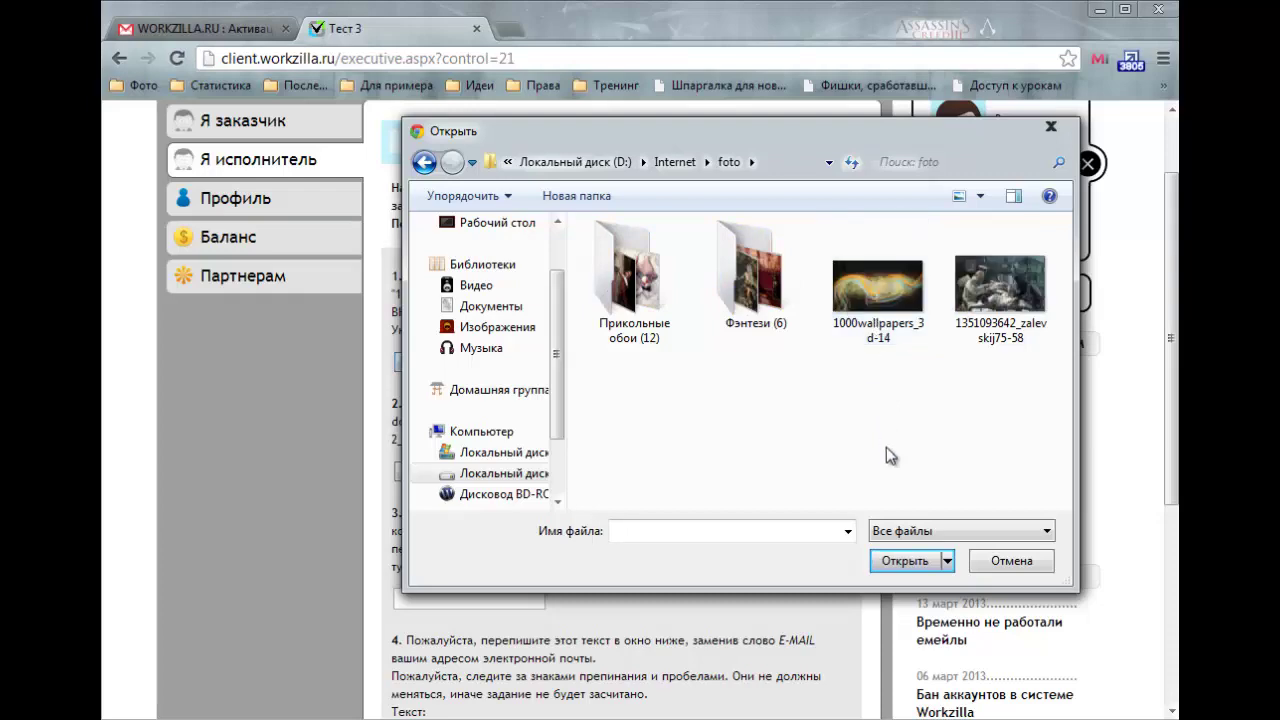
pyautogui.click(982, 340)
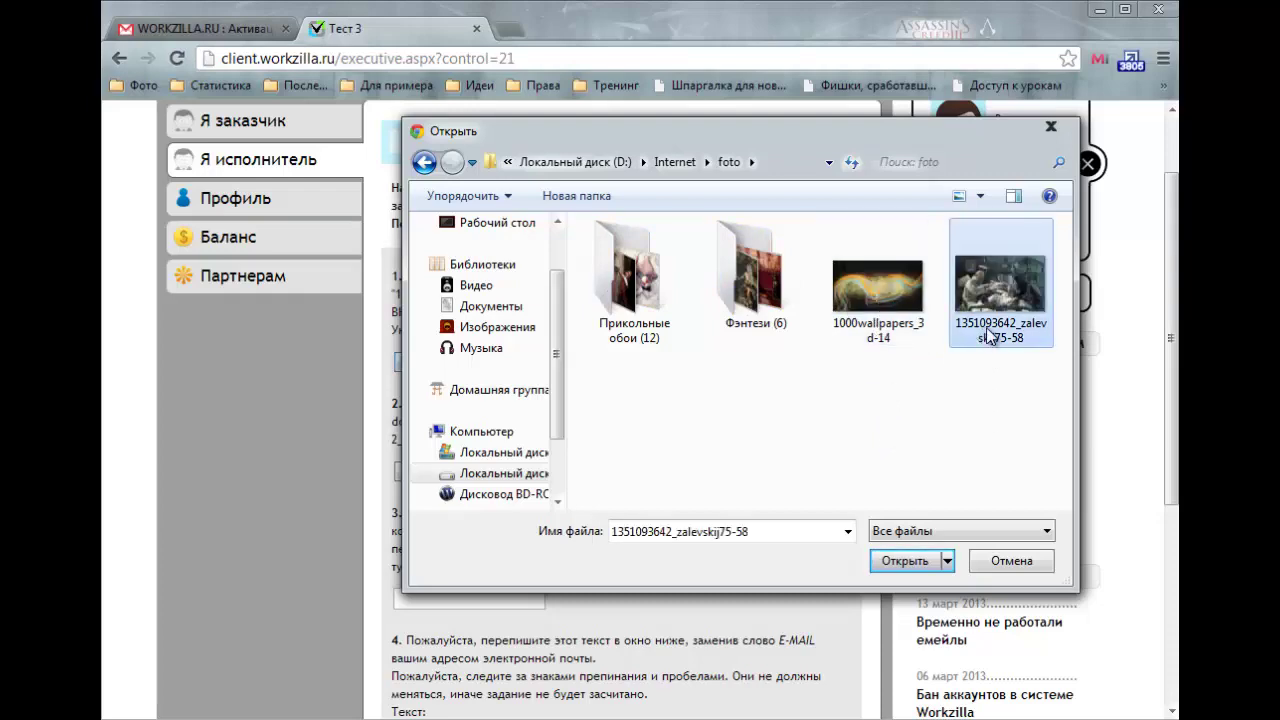
pyautogui.moveTo(706, 132); pyautogui.dragTo(513, 251)
pyautogui.moveTo(649, 276); pyautogui.dragTo(893, 257)
pyautogui.click(772, 466)
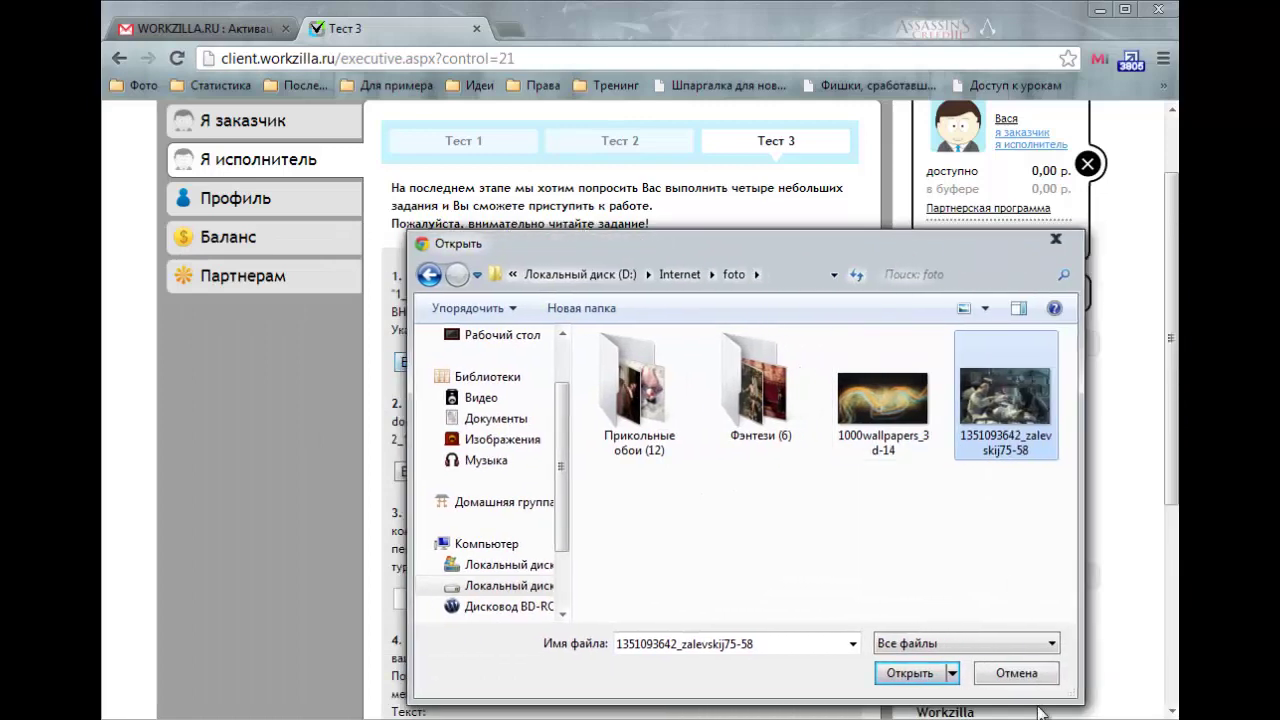
pyautogui.click(1016, 675)
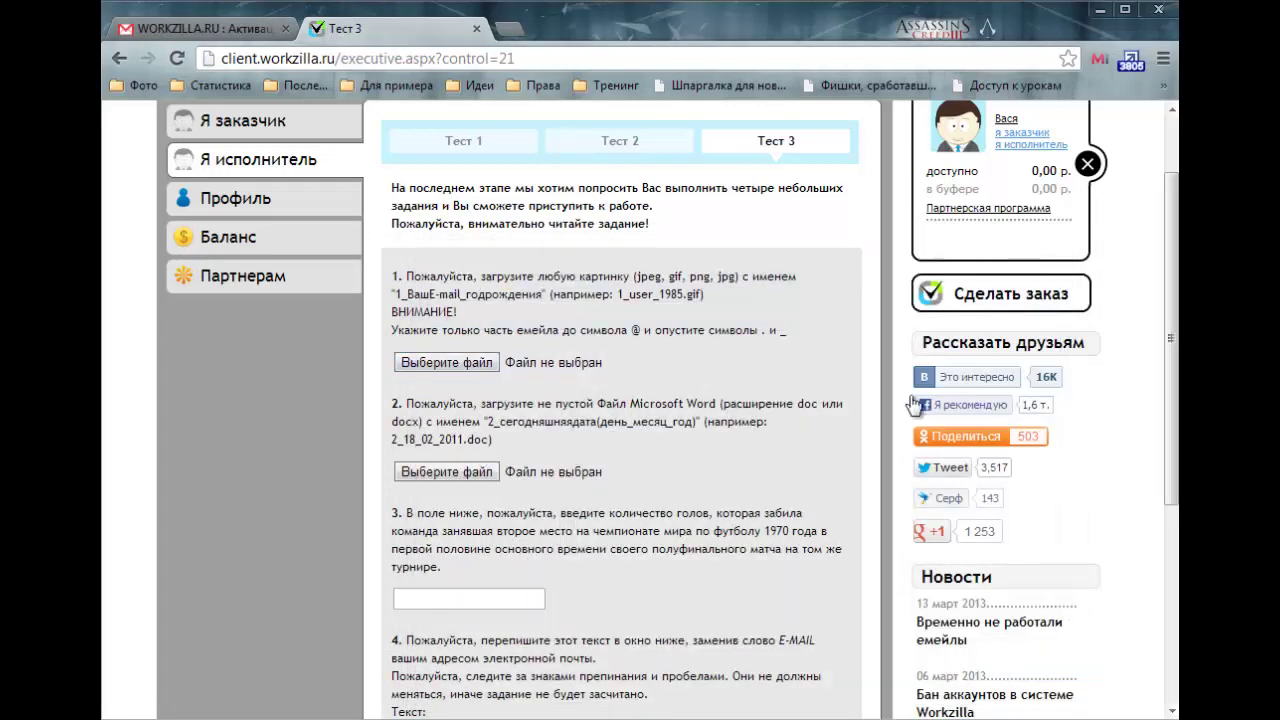
pyautogui.moveTo(1172, 289); pyautogui.dragTo(1157, 370)
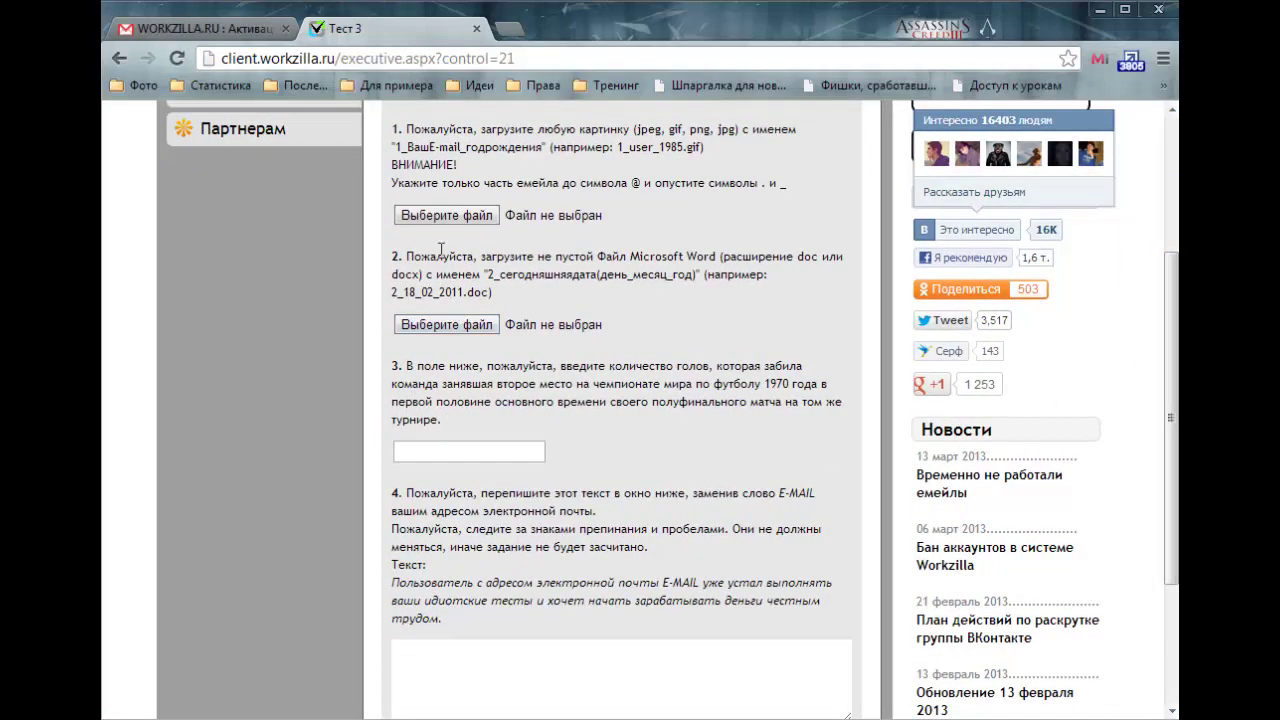
pyautogui.click(448, 217)
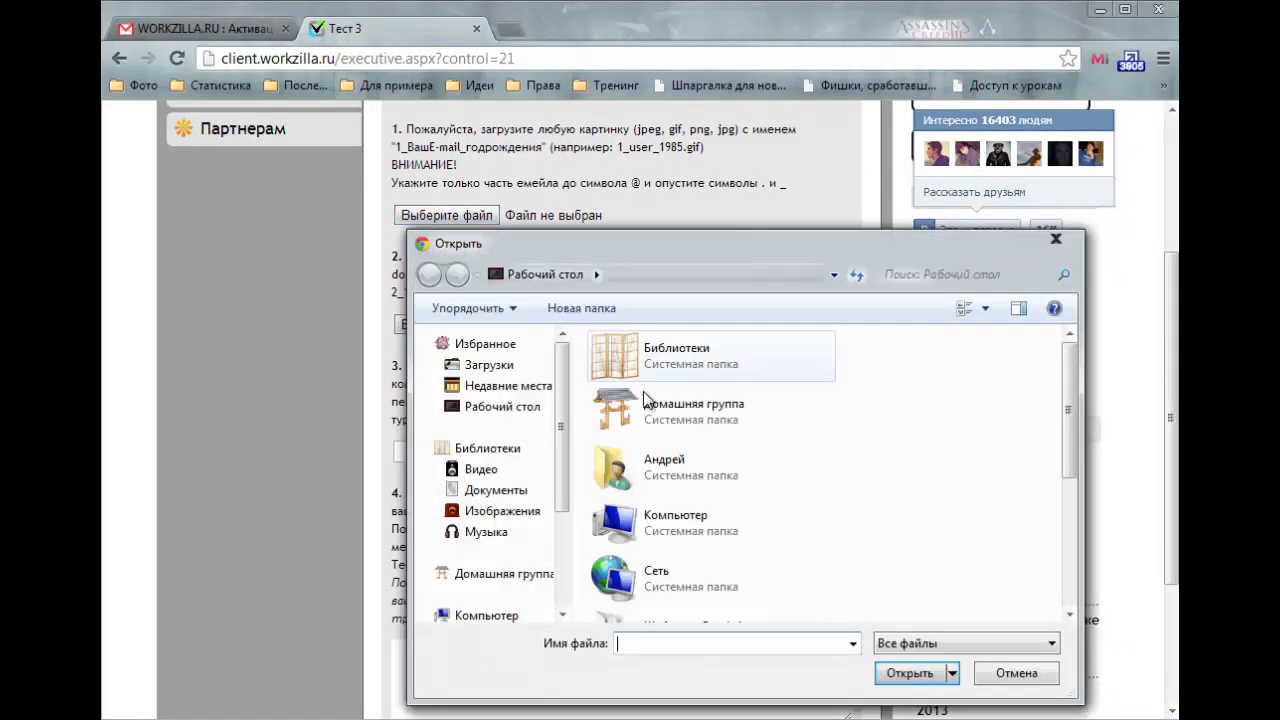
pyautogui.doubleClick(664, 523)
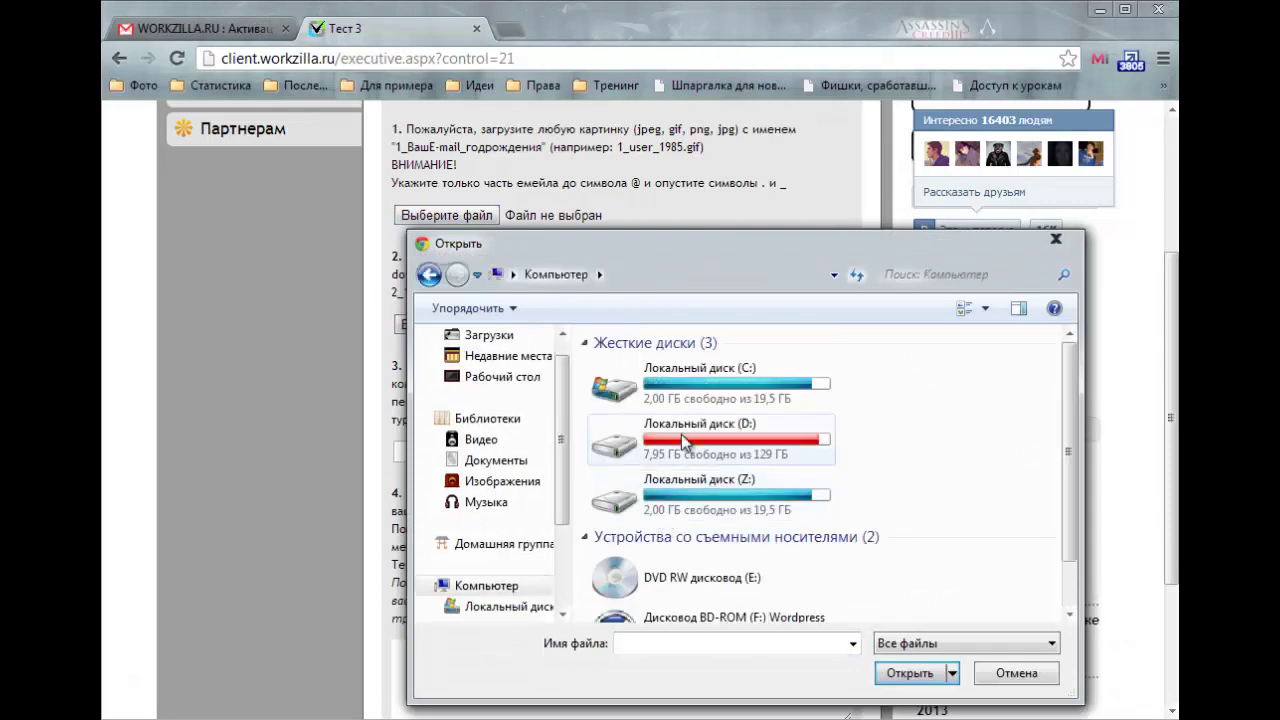
pyautogui.doubleClick(684, 442)
pyautogui.doubleClick(662, 490)
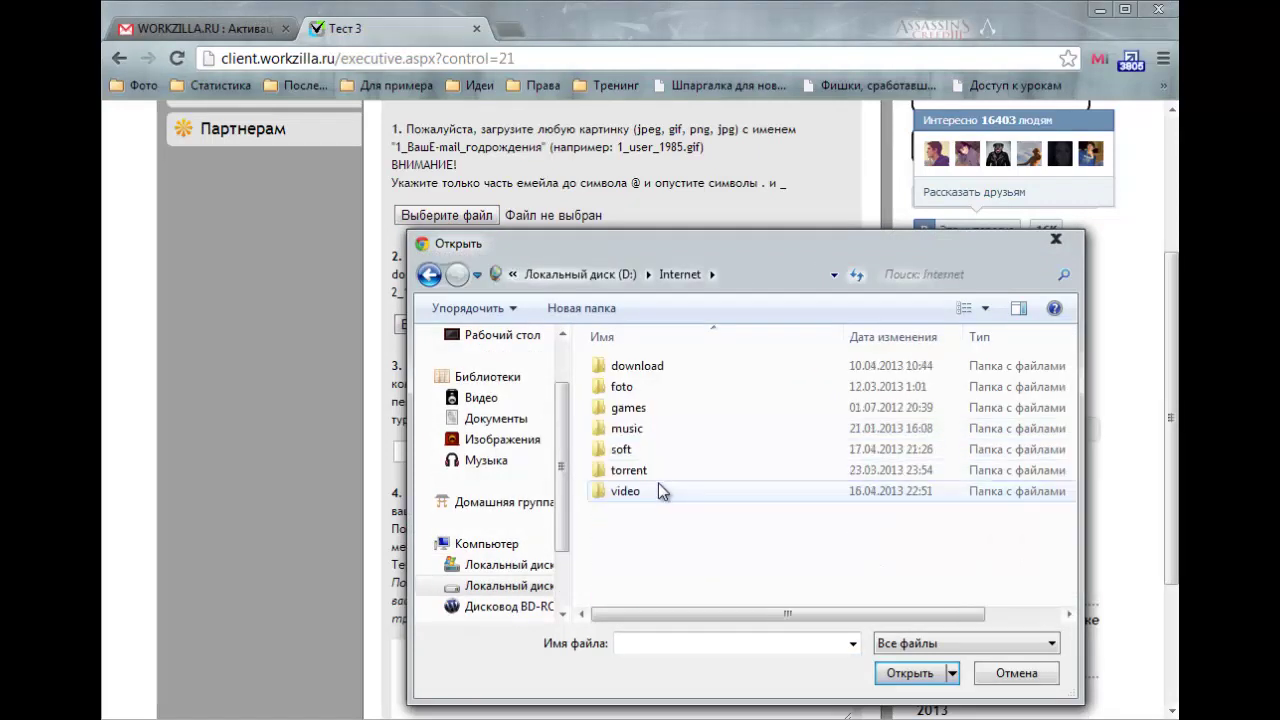
pyautogui.click(659, 386)
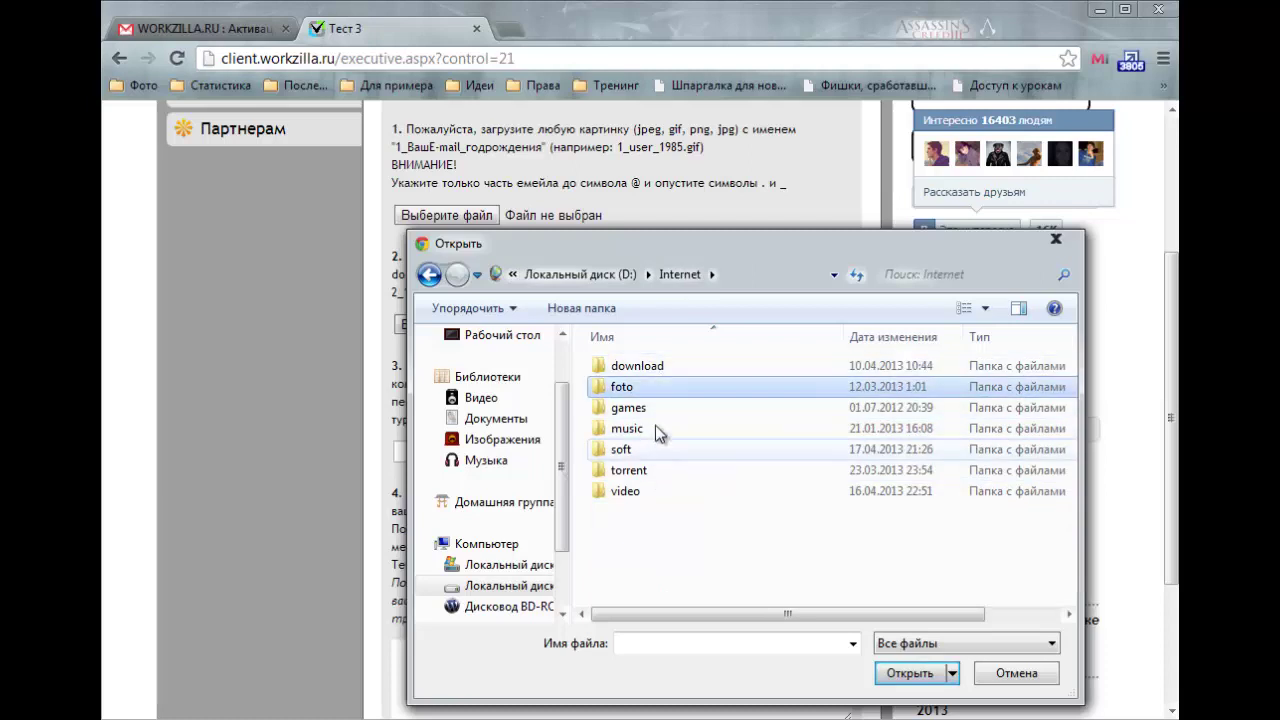
pyautogui.doubleClick(662, 394)
pyautogui.click(1006, 451)
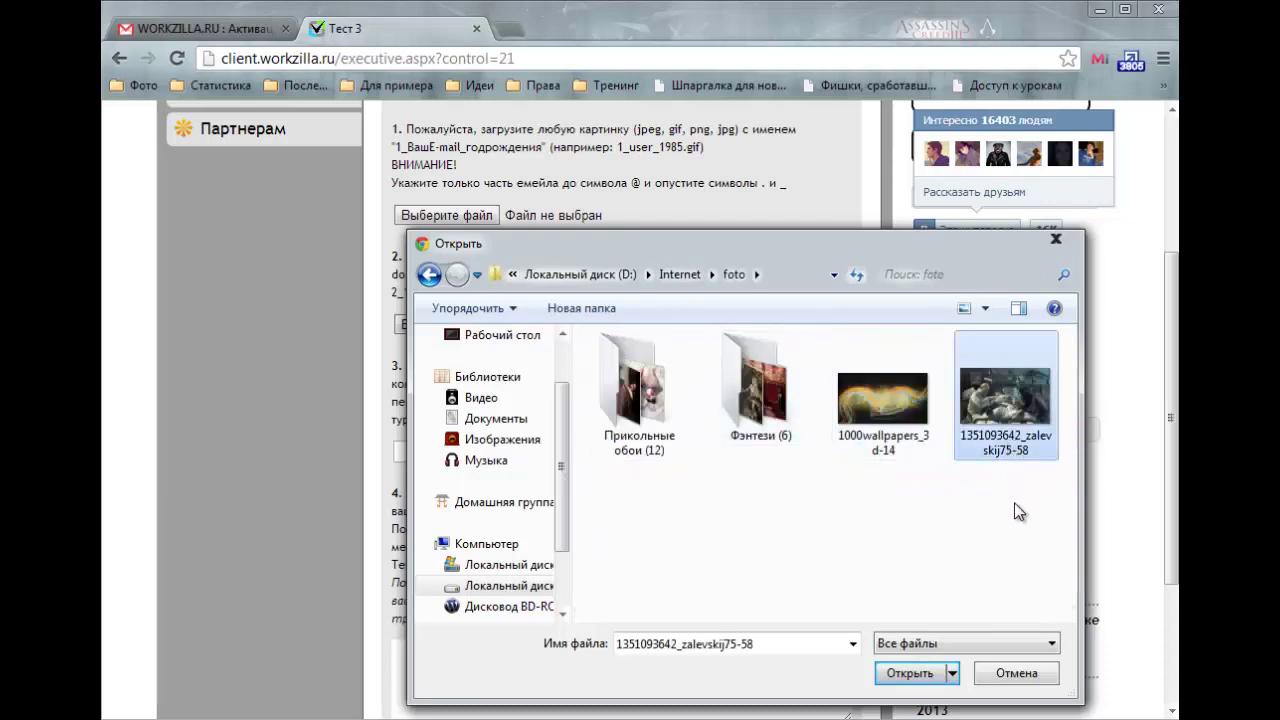
# Rename the chosen image to 1_, the e-mail name without dots, an underscore and the birth year, and attach it to task 1
pyautogui.click(1006, 451)
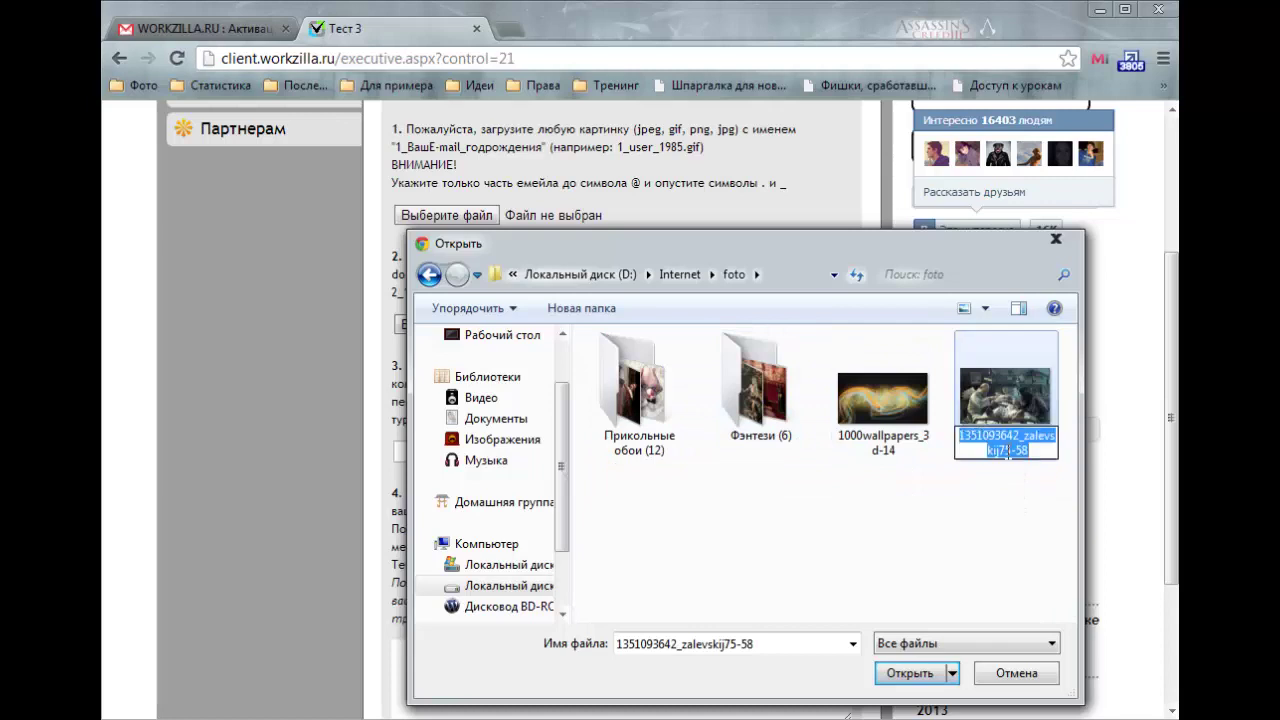
pyautogui.write('1_vasya')
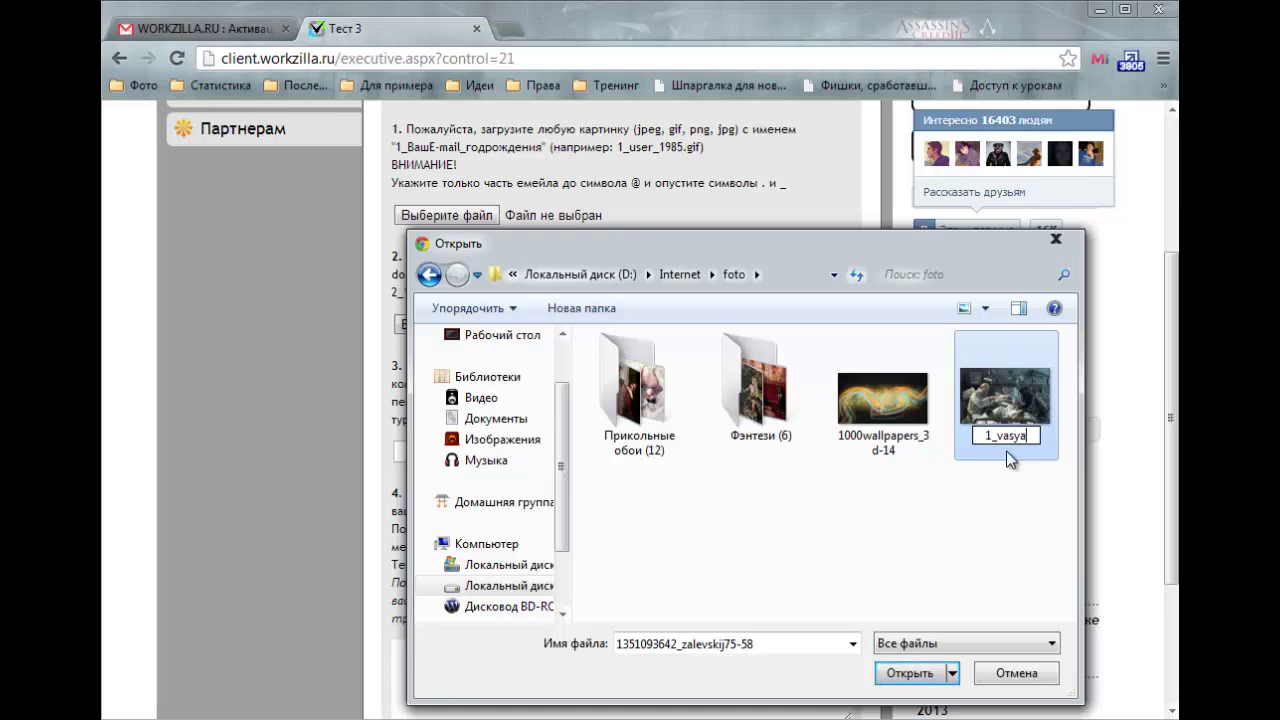
pyautogui.write('pupki')
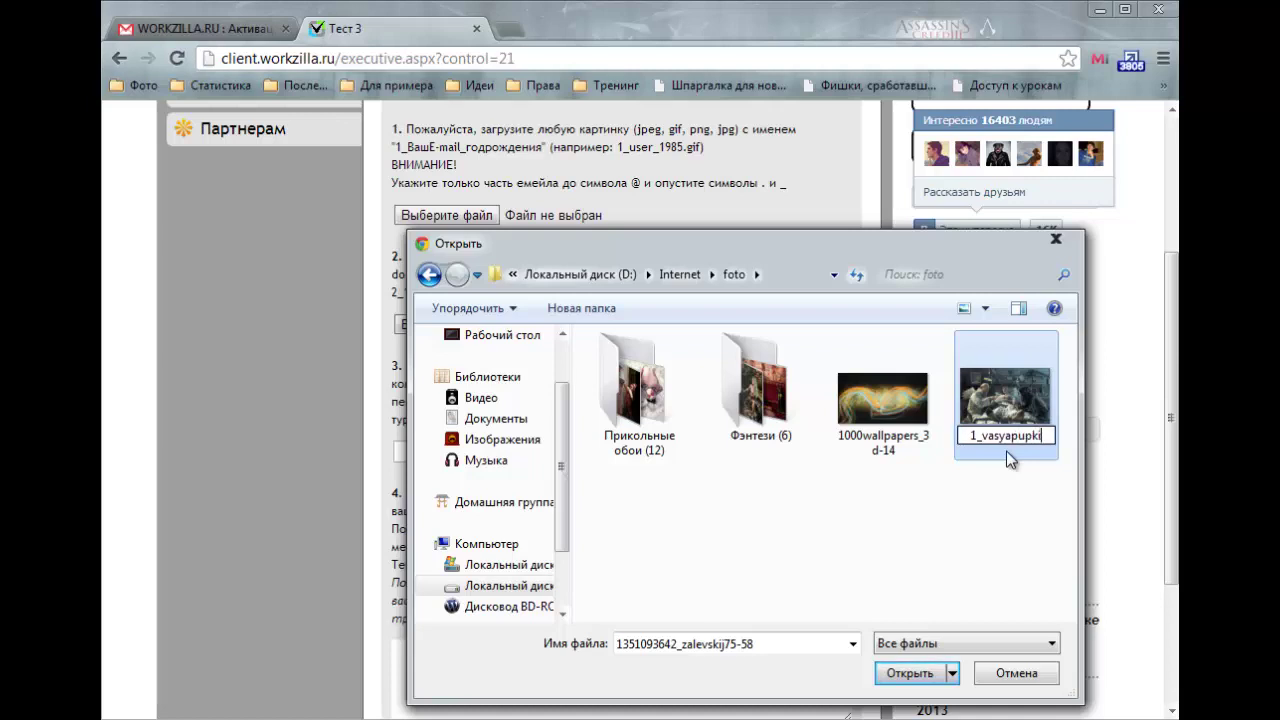
pyautogui.write('nblo')
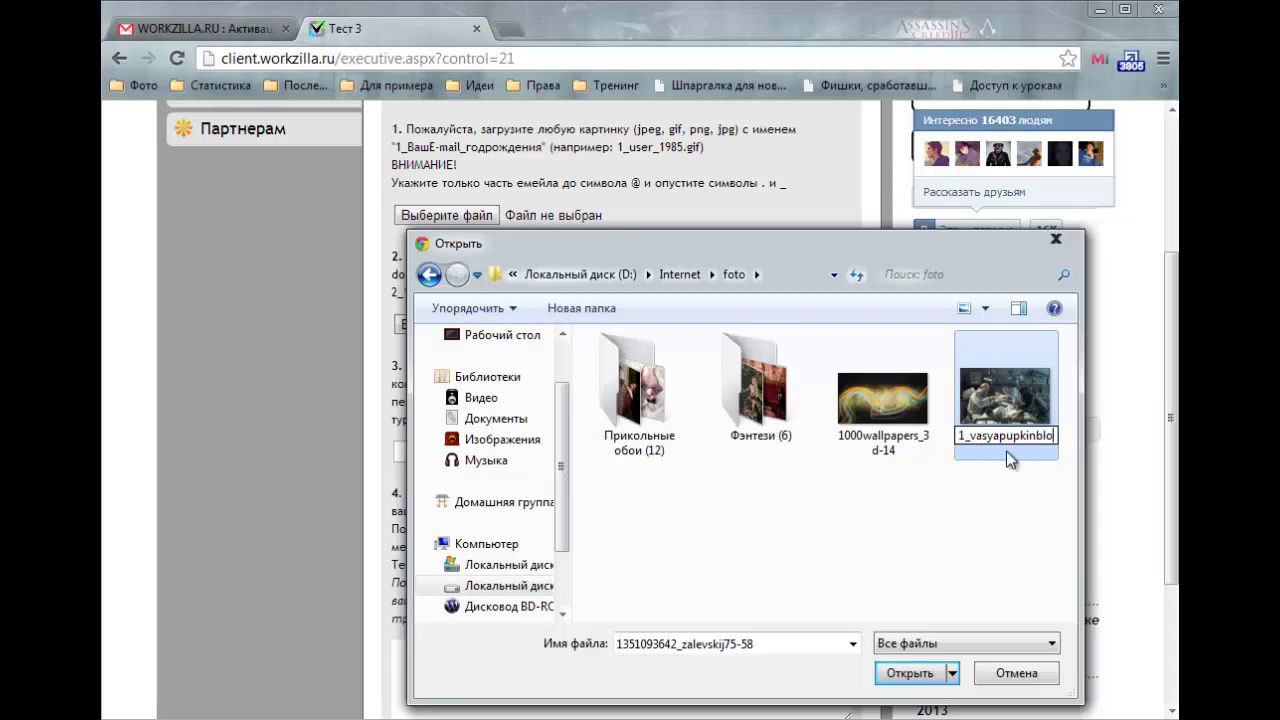
pyautogui.write('g')
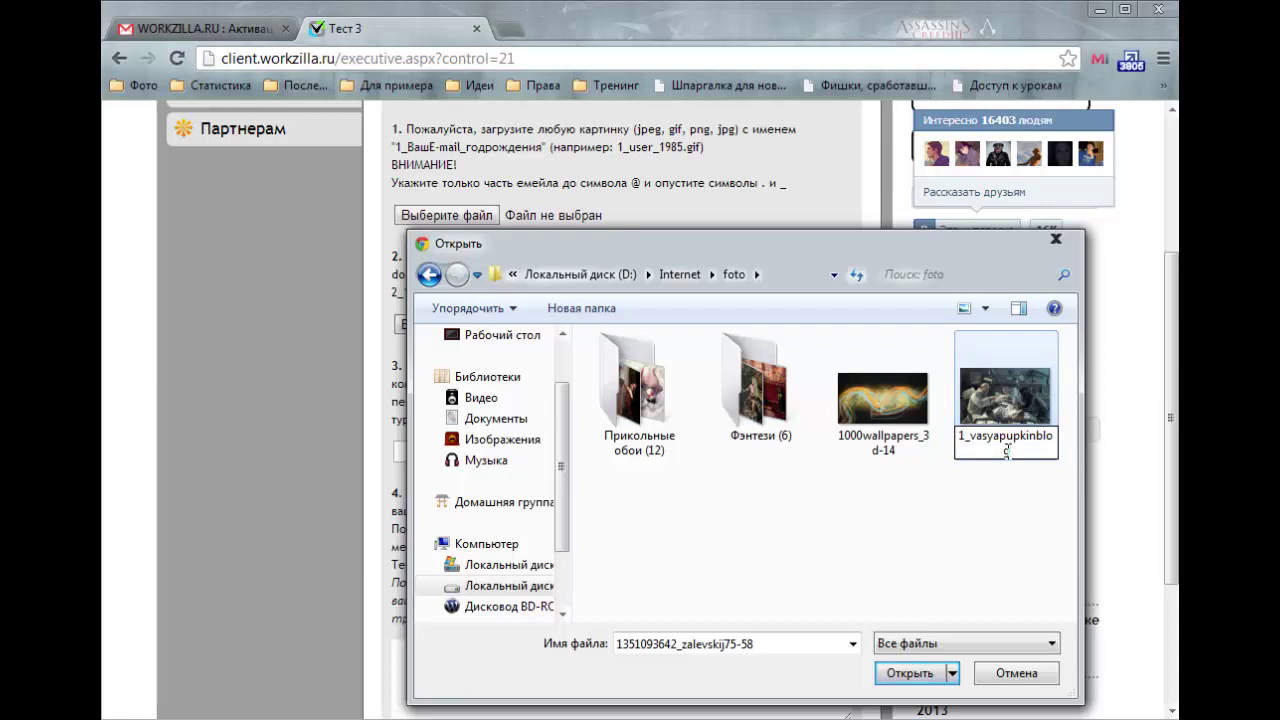
pyautogui.write('_1982')
pyautogui.press('Return')
pyautogui.click(880, 388)
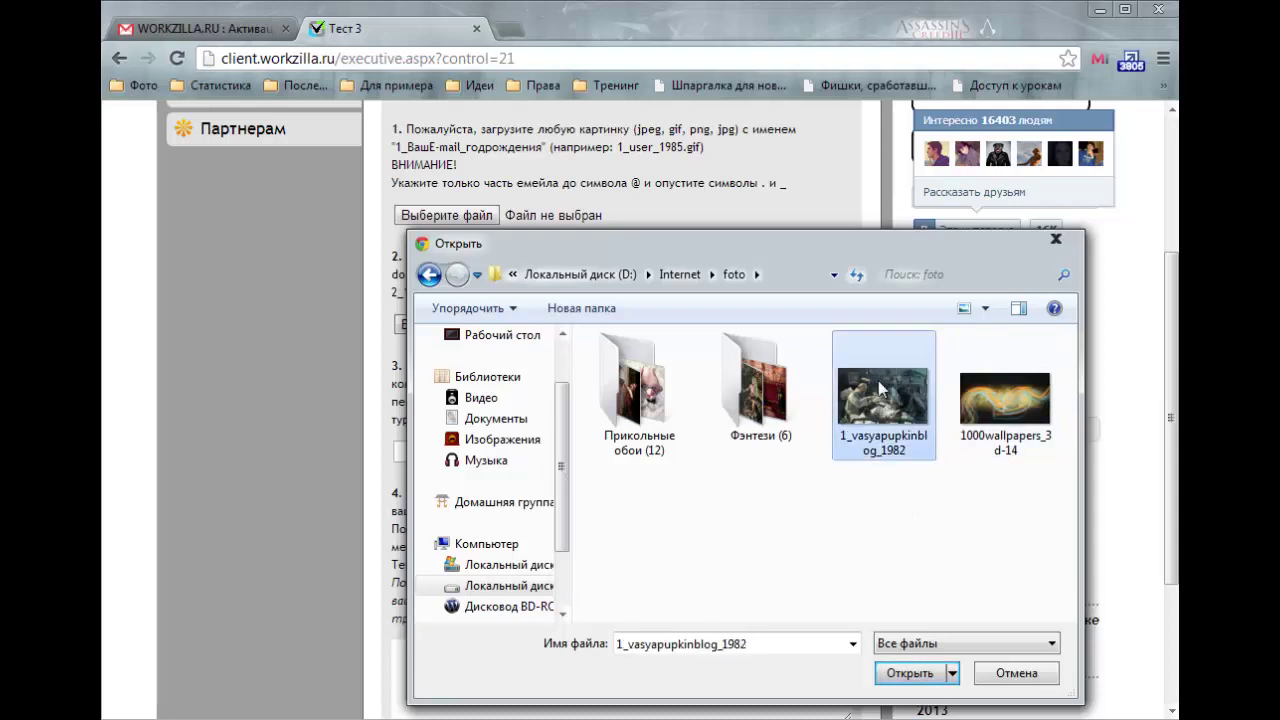
pyautogui.click(909, 673)
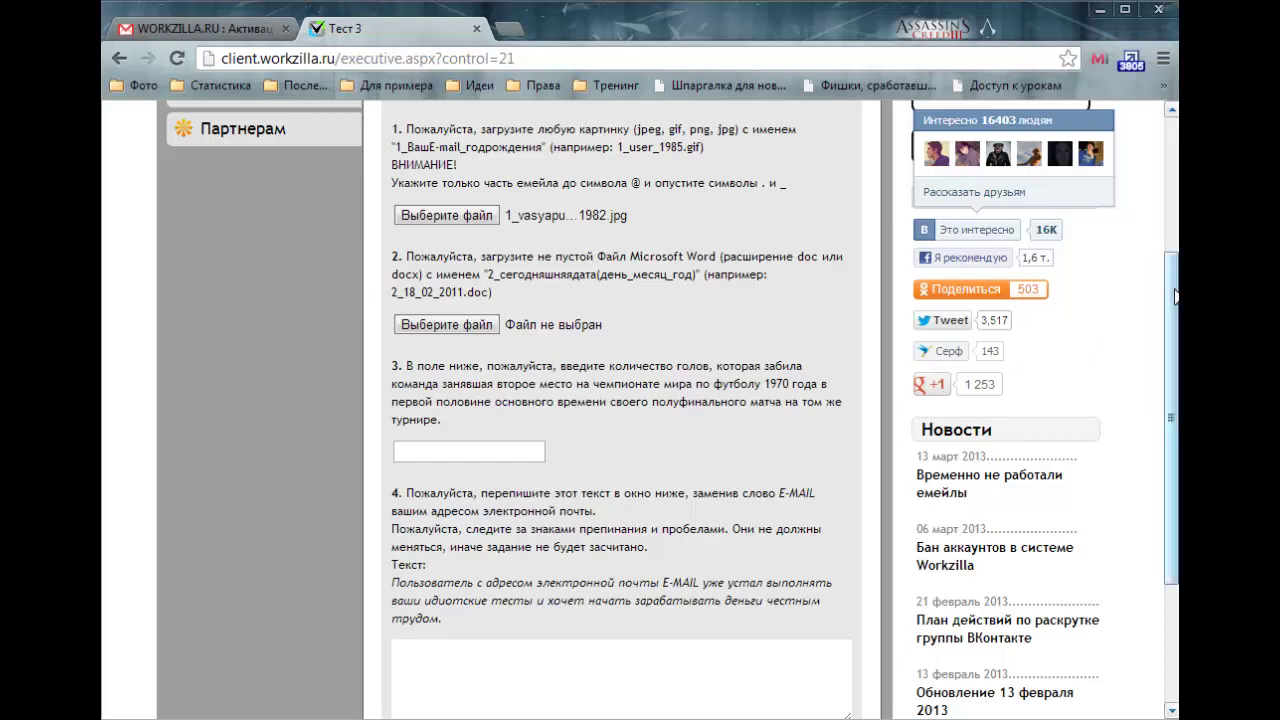
# Check the file type and naming rule of task 2, and open the Document folder on drive D: for its upload
pyautogui.moveTo(1175, 300); pyautogui.dragTo(1157, 370)
pyautogui.moveTo(667, 130); pyautogui.dragTo(716, 132)
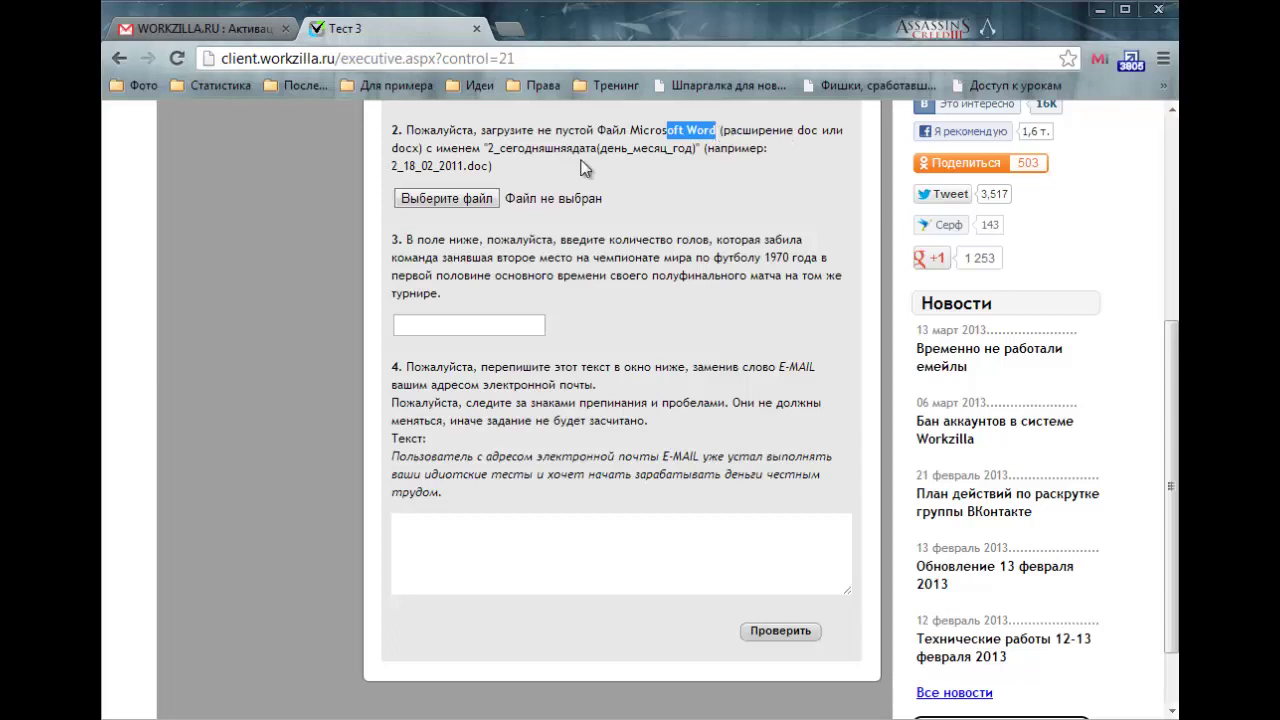
pyautogui.moveTo(426, 148); pyautogui.dragTo(624, 149)
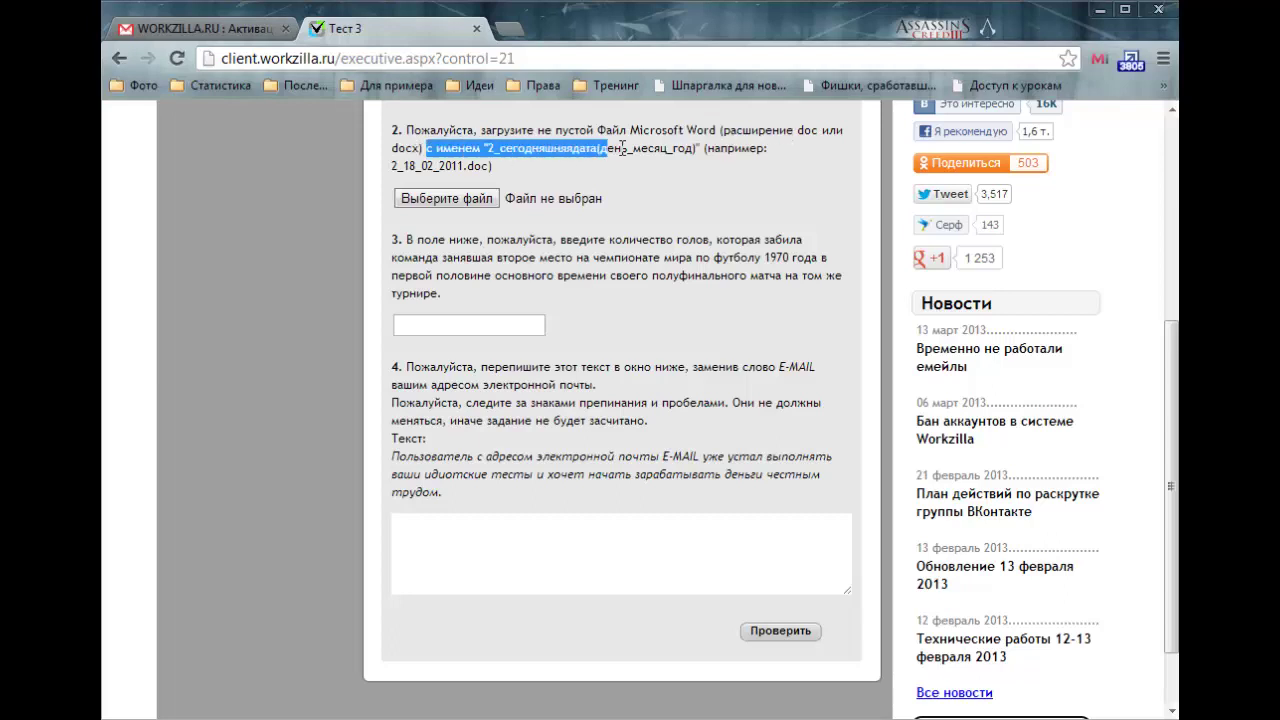
pyautogui.click(613, 337)
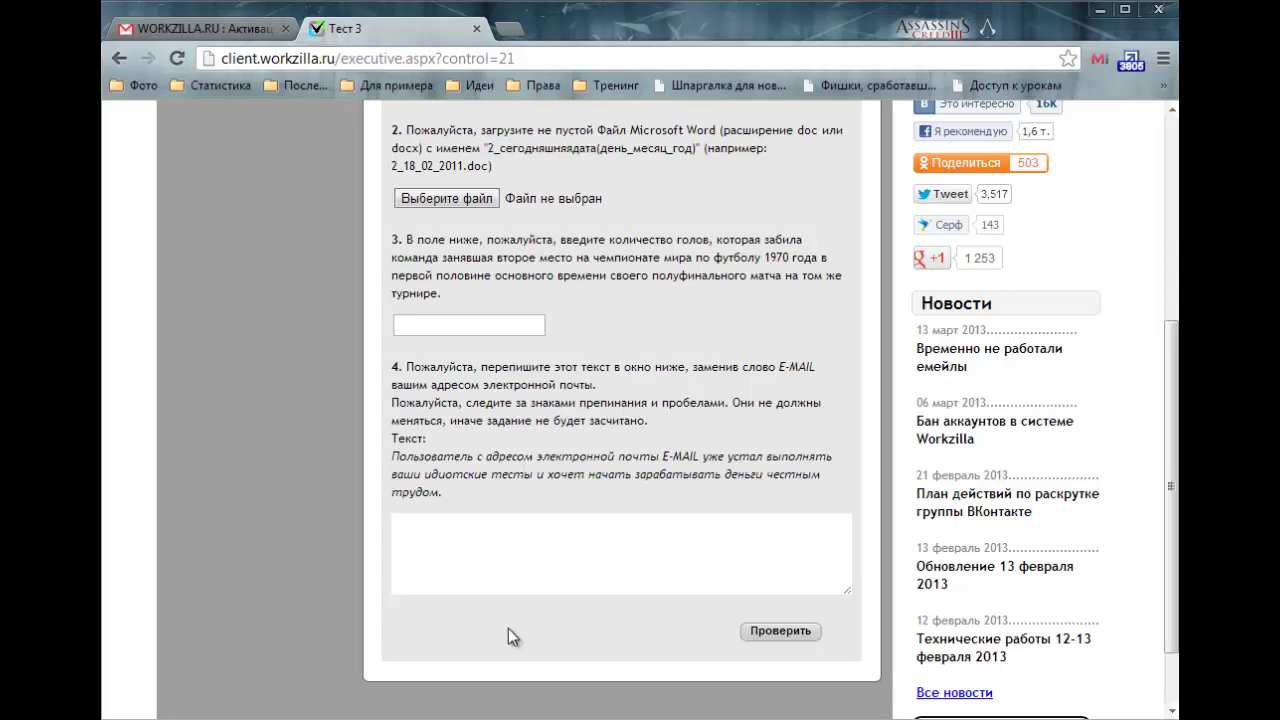
pyautogui.click(447, 198)
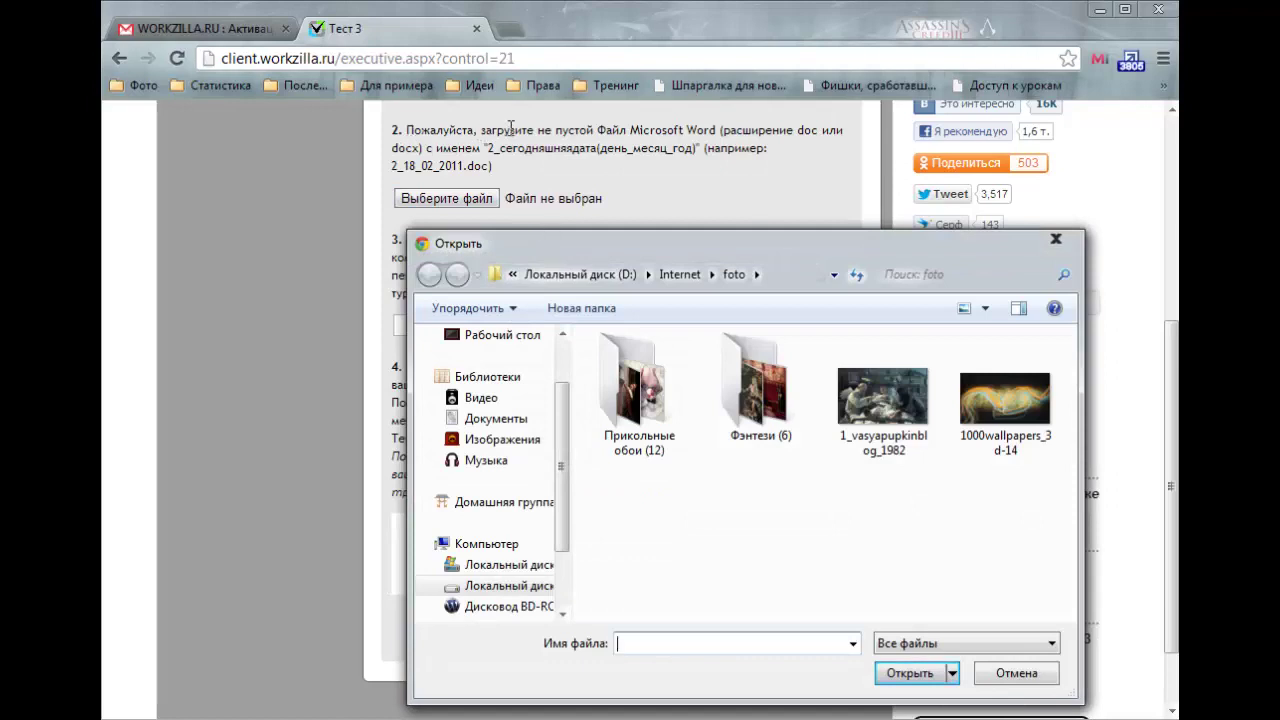
pyautogui.click(612, 274)
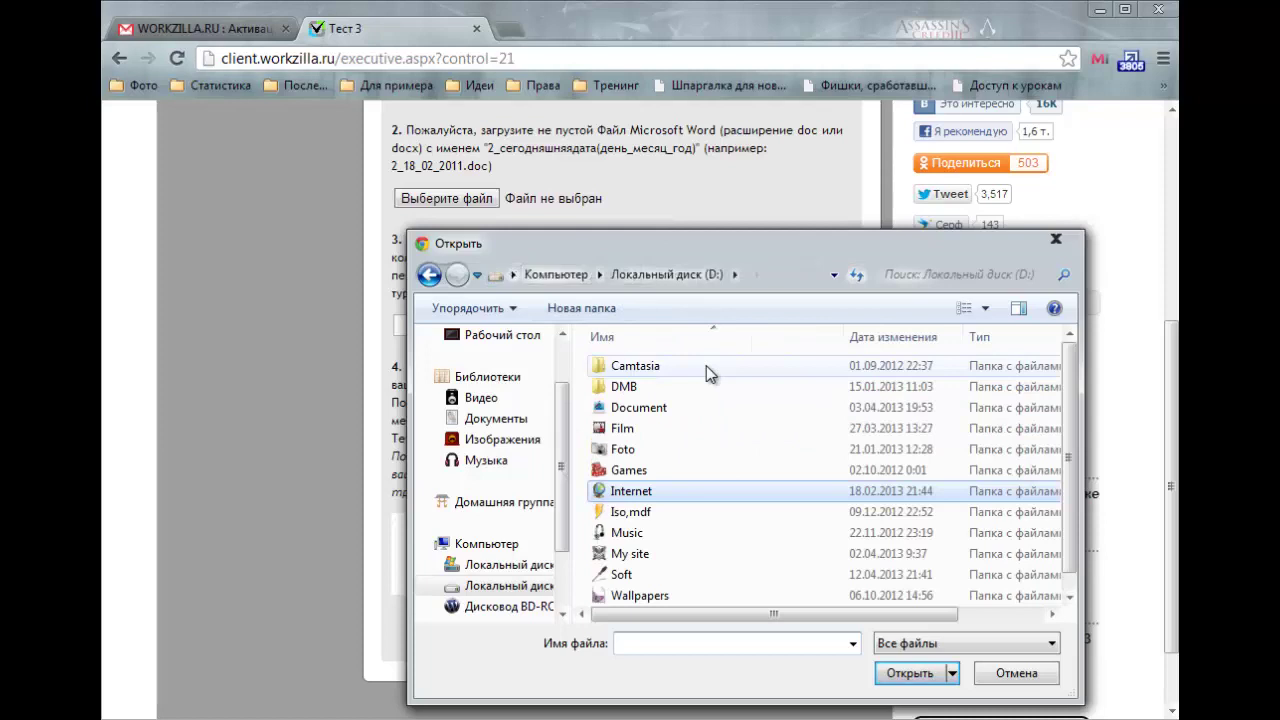
pyautogui.click(662, 418)
pyautogui.doubleClick(662, 418)
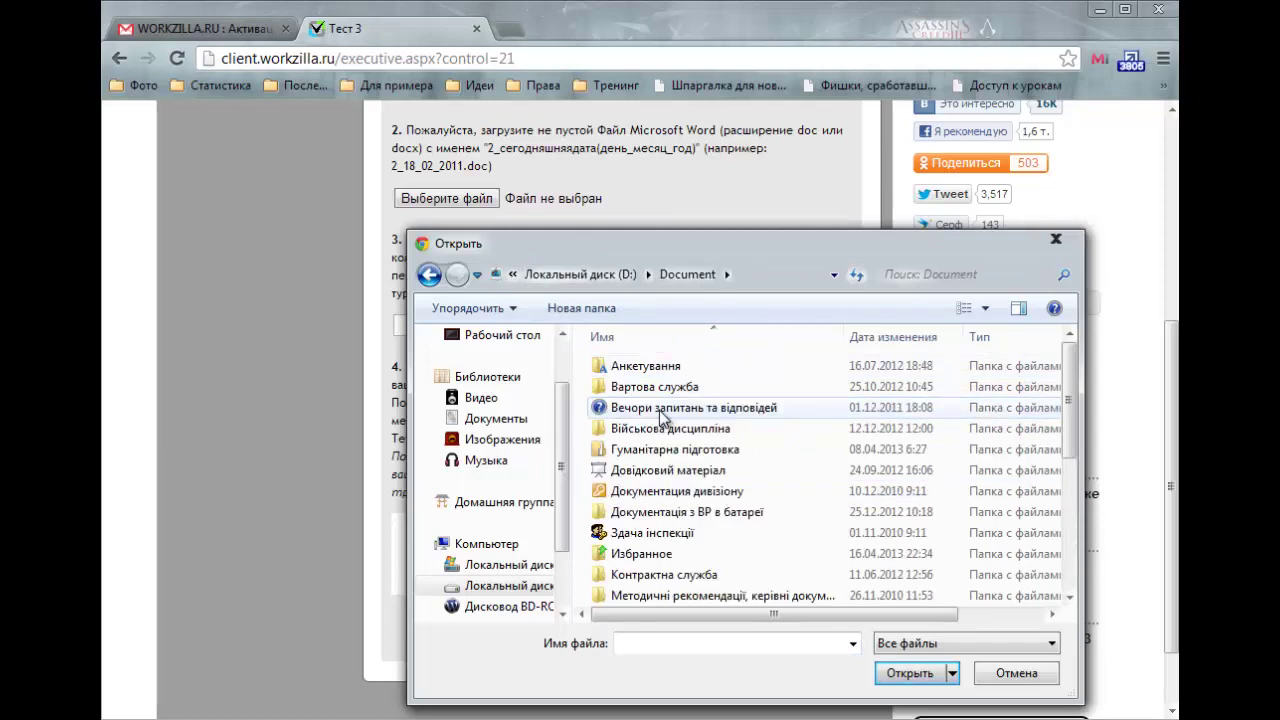
# Browse the Document folder for a Word file and open the Анкетування\асс subfolder
pyautogui.scroll(-5, 662, 418)
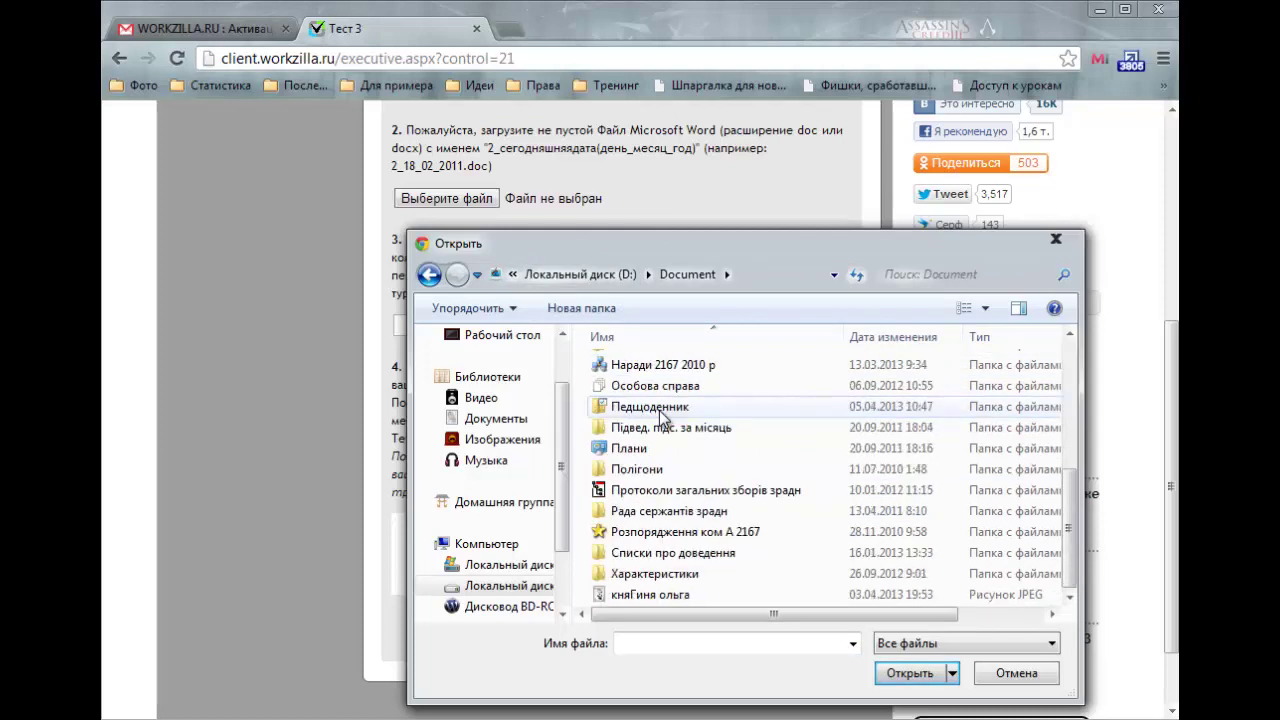
pyautogui.doubleClick(643, 472)
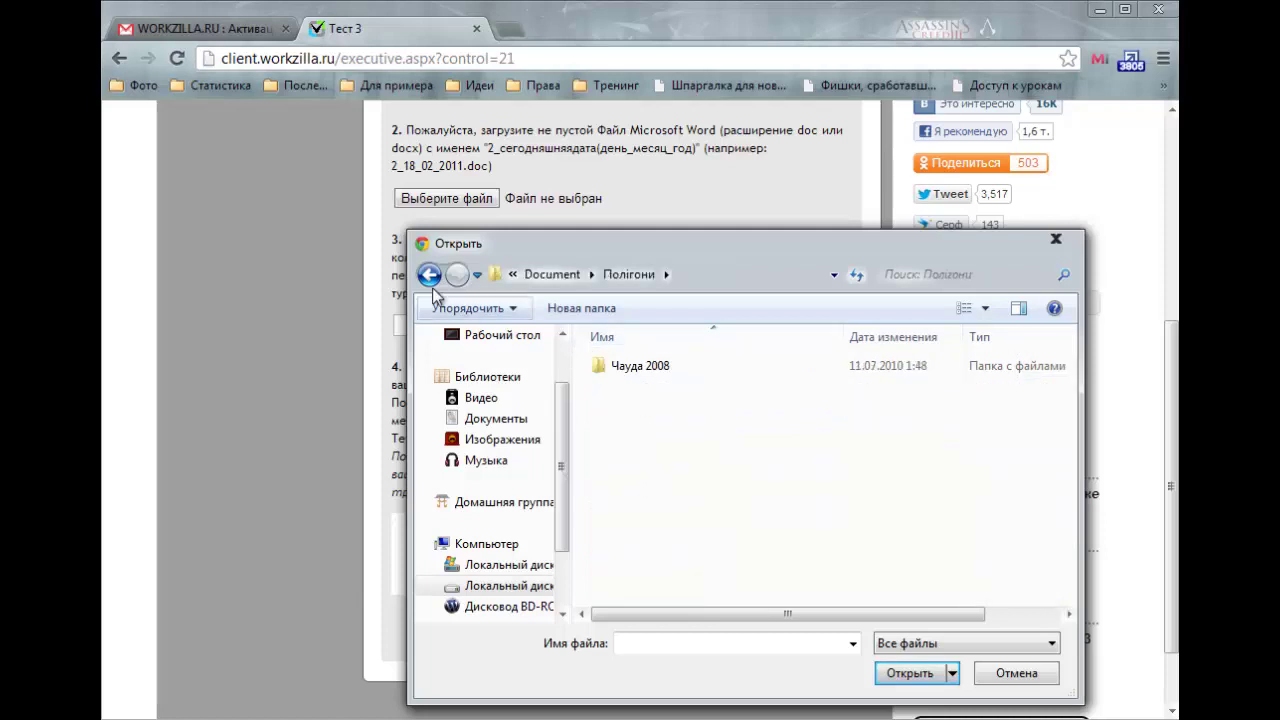
pyautogui.click(429, 274)
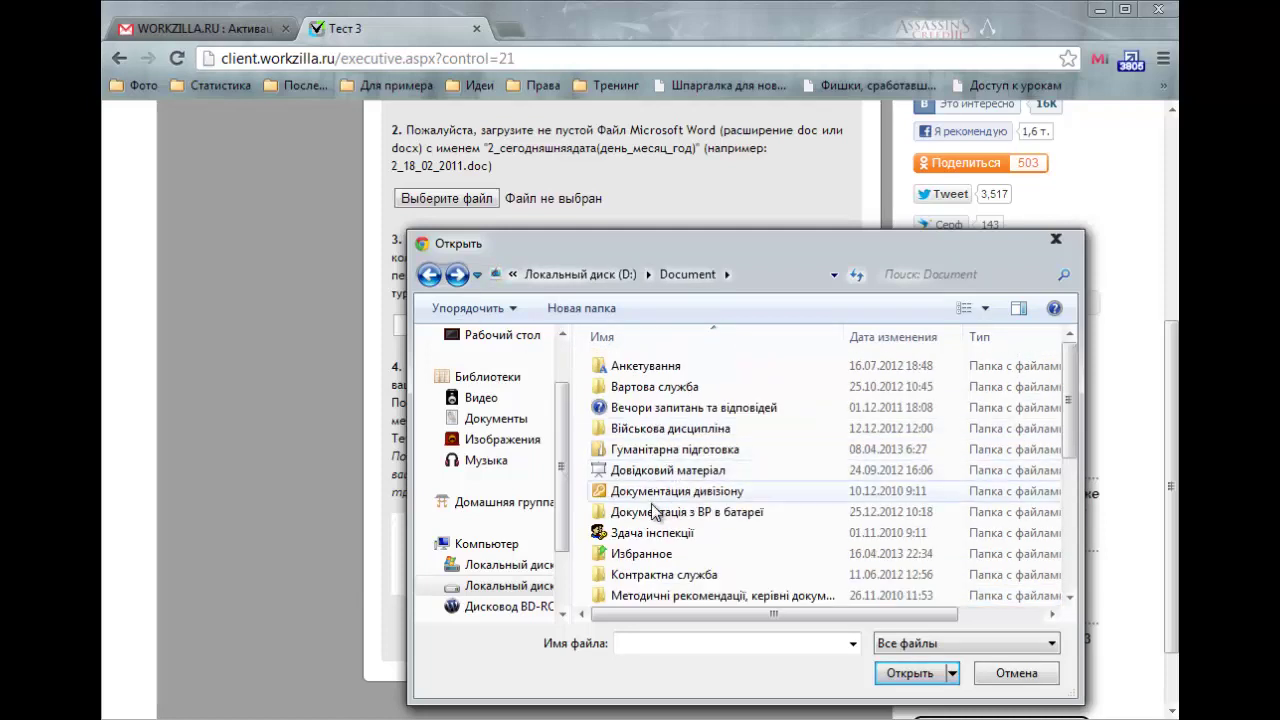
pyautogui.doubleClick(643, 372)
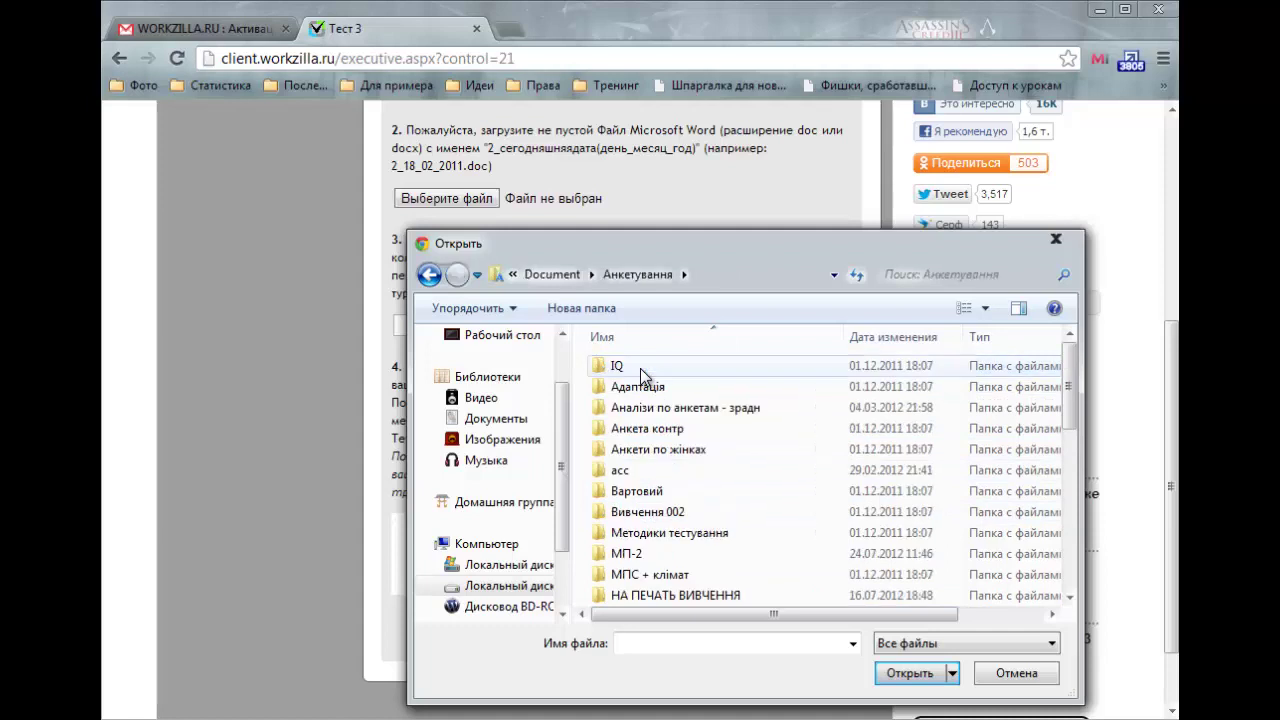
pyautogui.doubleClick(640, 470)
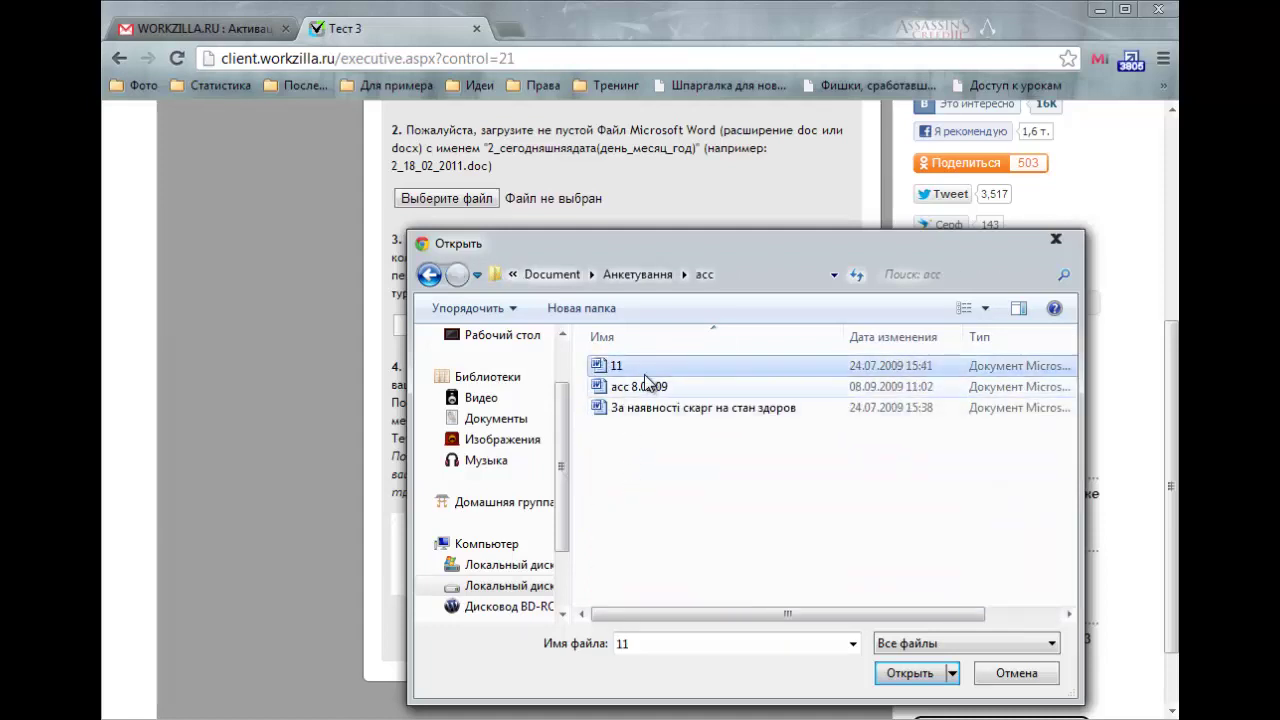
# Rename the Word document 11 as 2_18_04_2013 and attach it to task 2
pyautogui.click(619, 365)
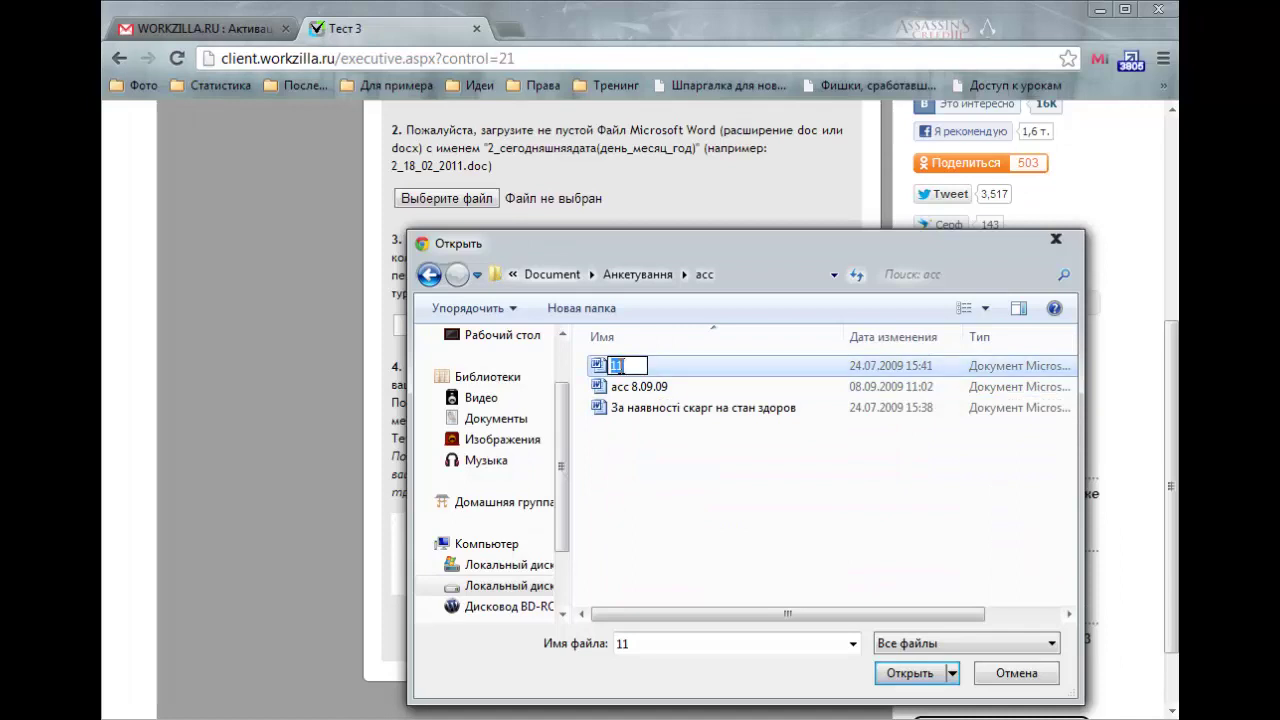
pyautogui.write('2')
pyautogui.write('_18_04_')
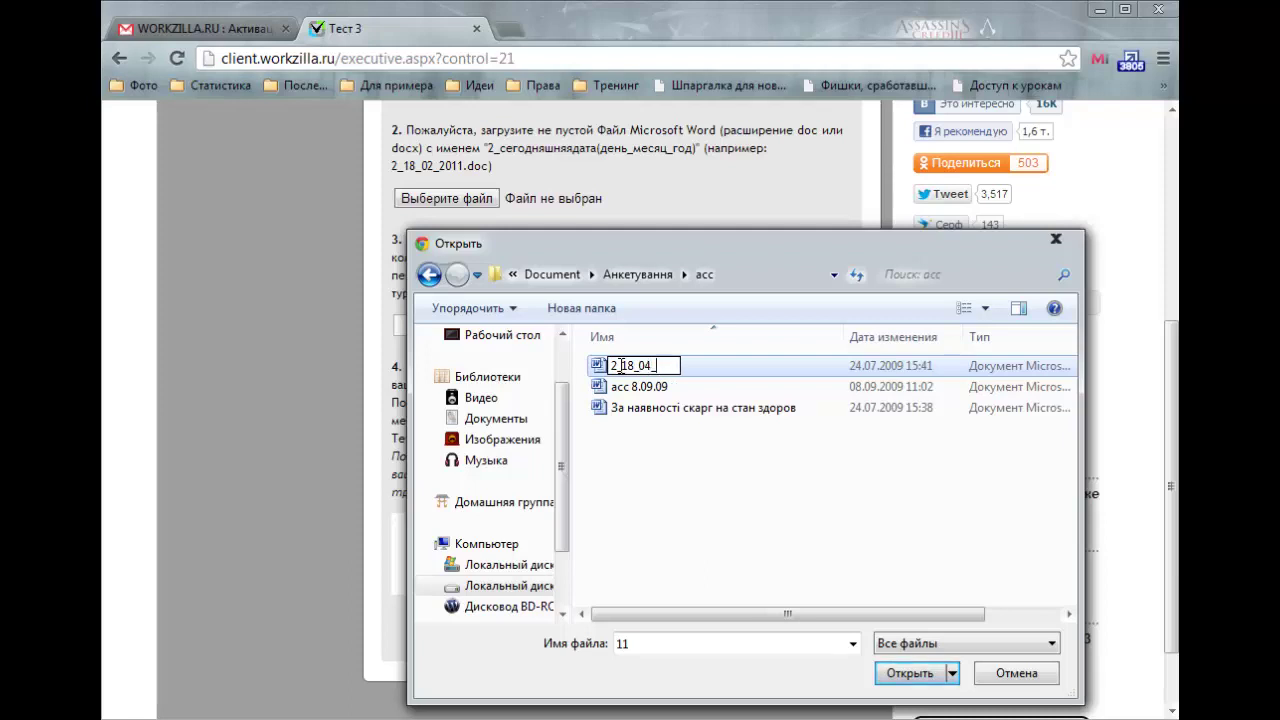
pyautogui.write('2013')
pyautogui.press('Return')
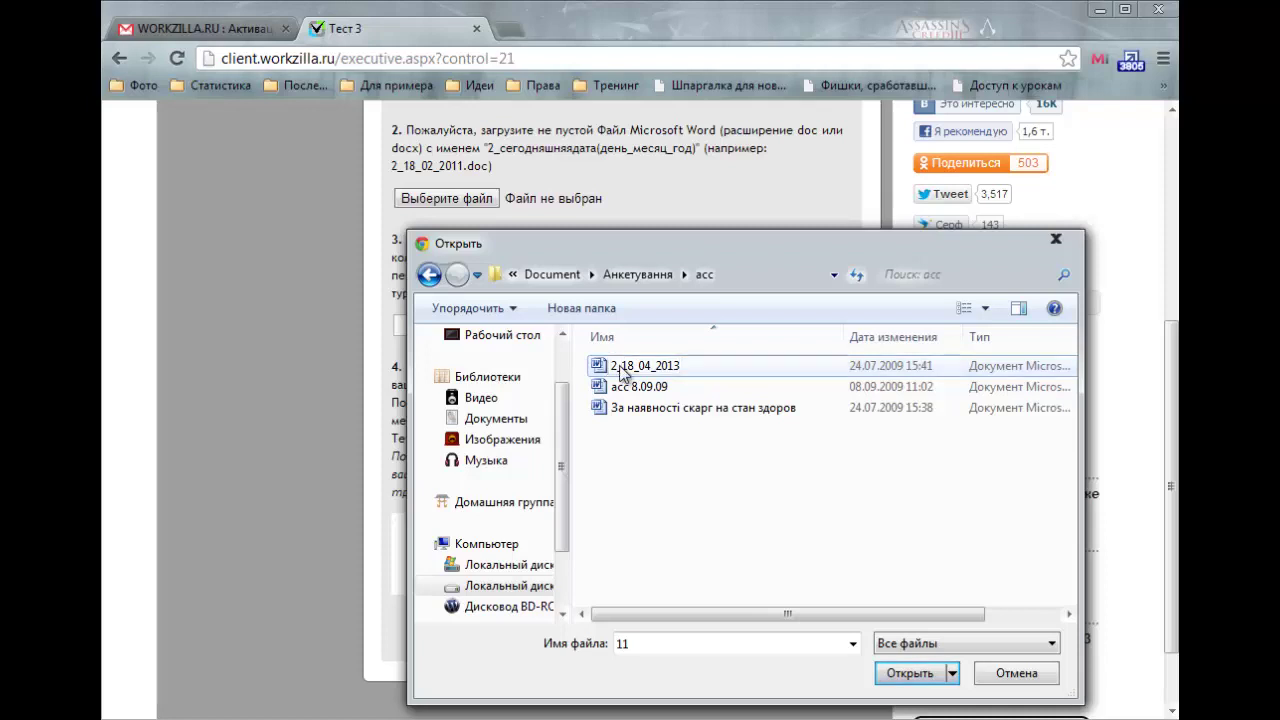
pyautogui.click(620, 368)
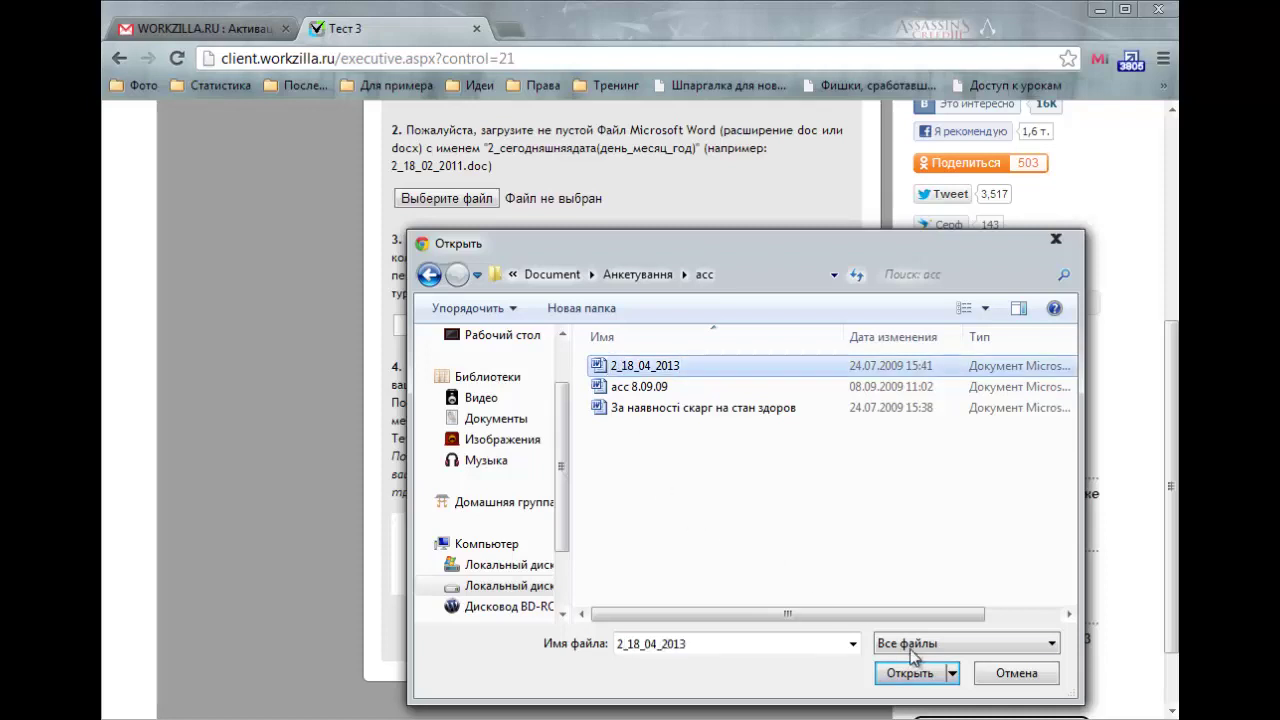
pyautogui.click(895, 677)
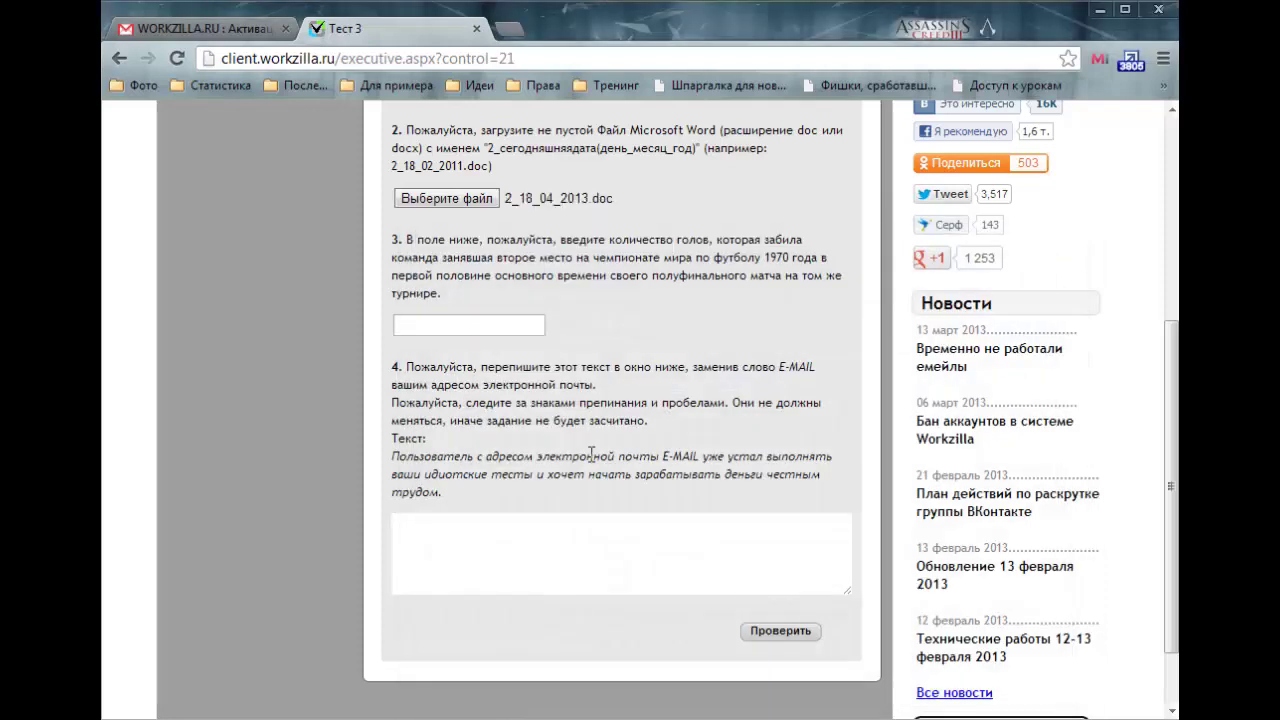
# Read the task 3 question about the 1970 World Cup semi-final and enter 1 as the number of goals
pyautogui.moveTo(406, 240); pyautogui.dragTo(716, 241)
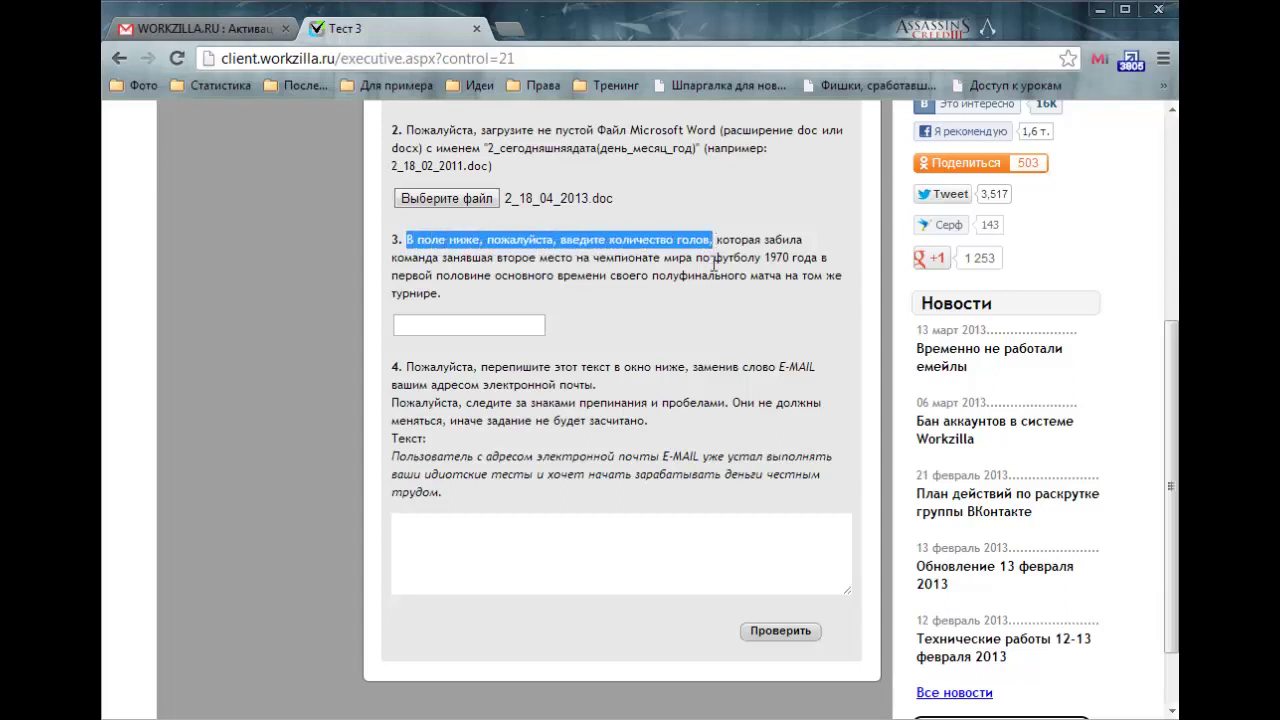
pyautogui.click(703, 284)
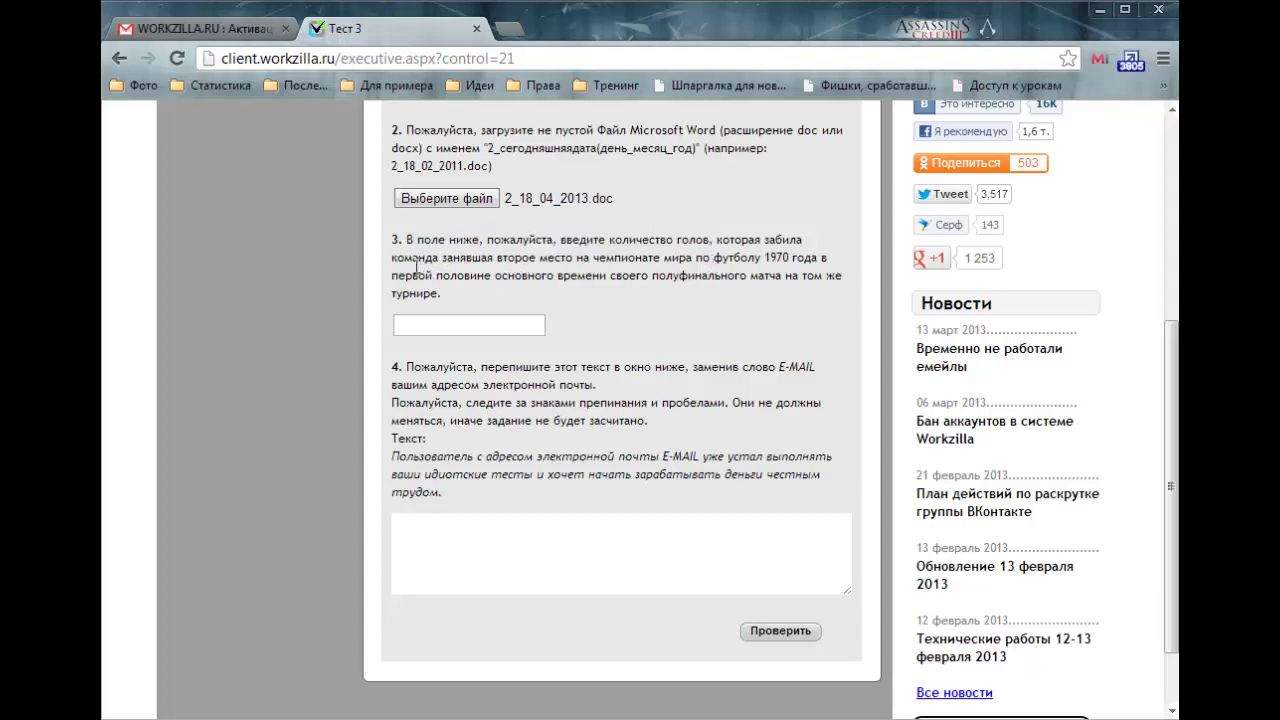
pyautogui.moveTo(407, 265); pyautogui.dragTo(466, 276)
pyautogui.click(610, 304)
pyautogui.click(519, 327)
pyautogui.write('1')
pyautogui.click(480, 400)
# Read the task 4 instructions and the sample text that must be rewritten with the e-mail address in place of E-MAIL
pyautogui.scroll(-1, 464, 397)
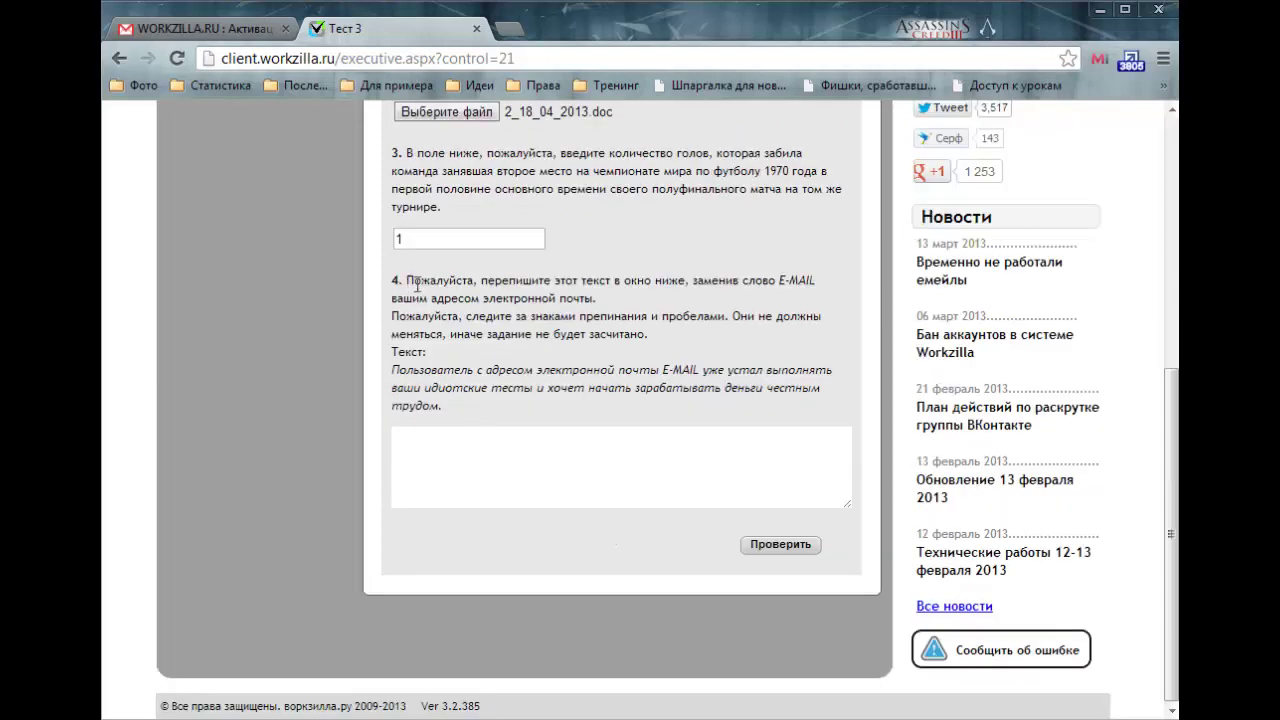
pyautogui.moveTo(406, 281); pyautogui.dragTo(816, 282)
pyautogui.moveTo(436, 299); pyautogui.dragTo(592, 299)
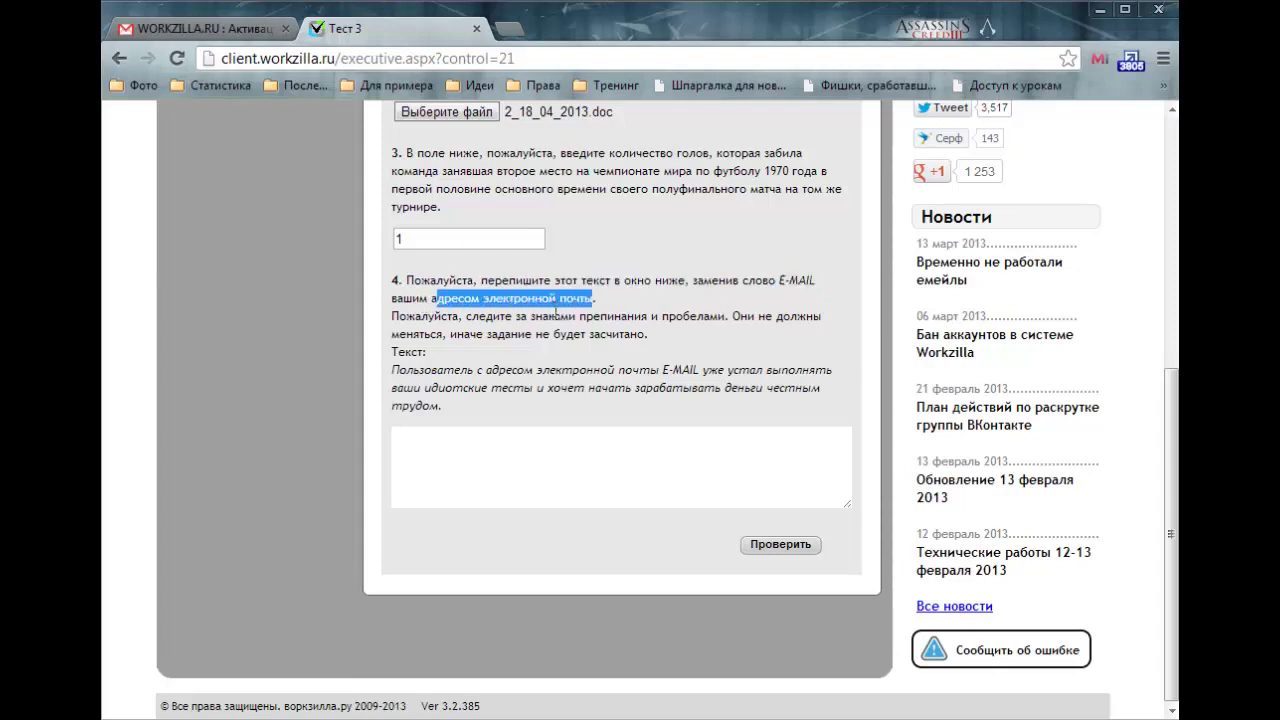
pyautogui.moveTo(397, 369); pyautogui.dragTo(450, 405)
pyautogui.click(466, 451)
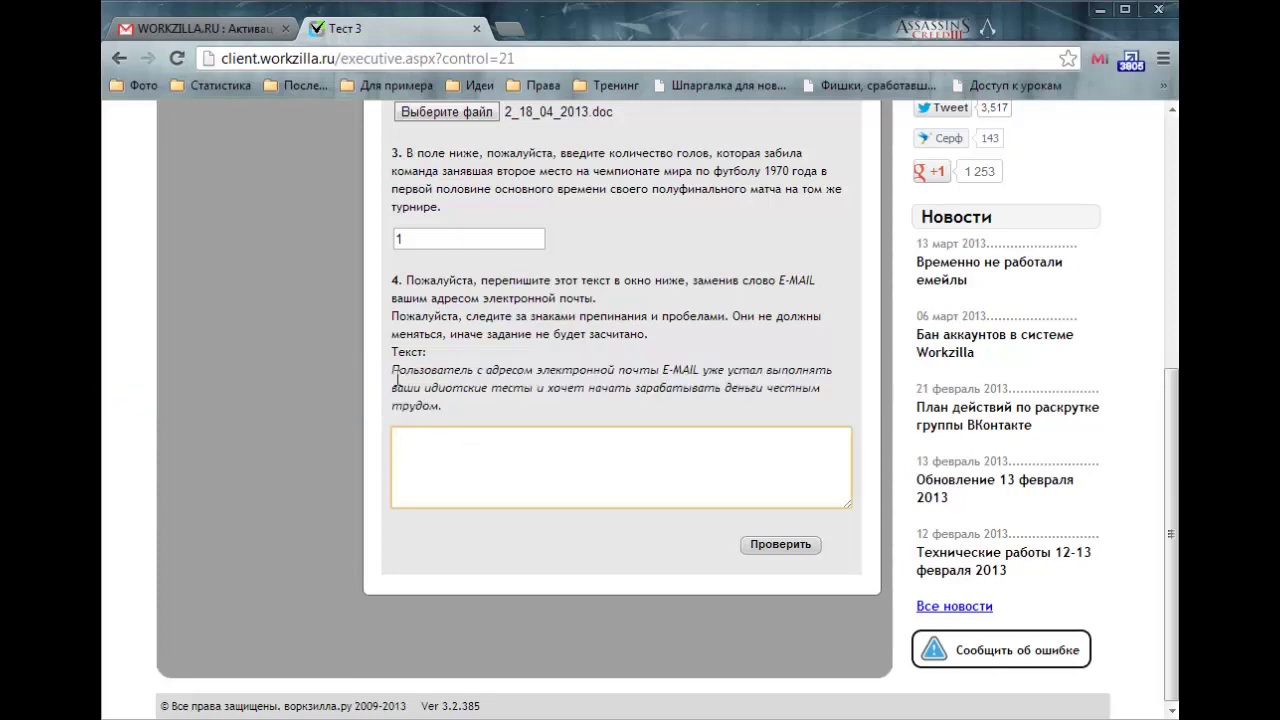
pyautogui.moveTo(393, 369); pyautogui.dragTo(458, 411)
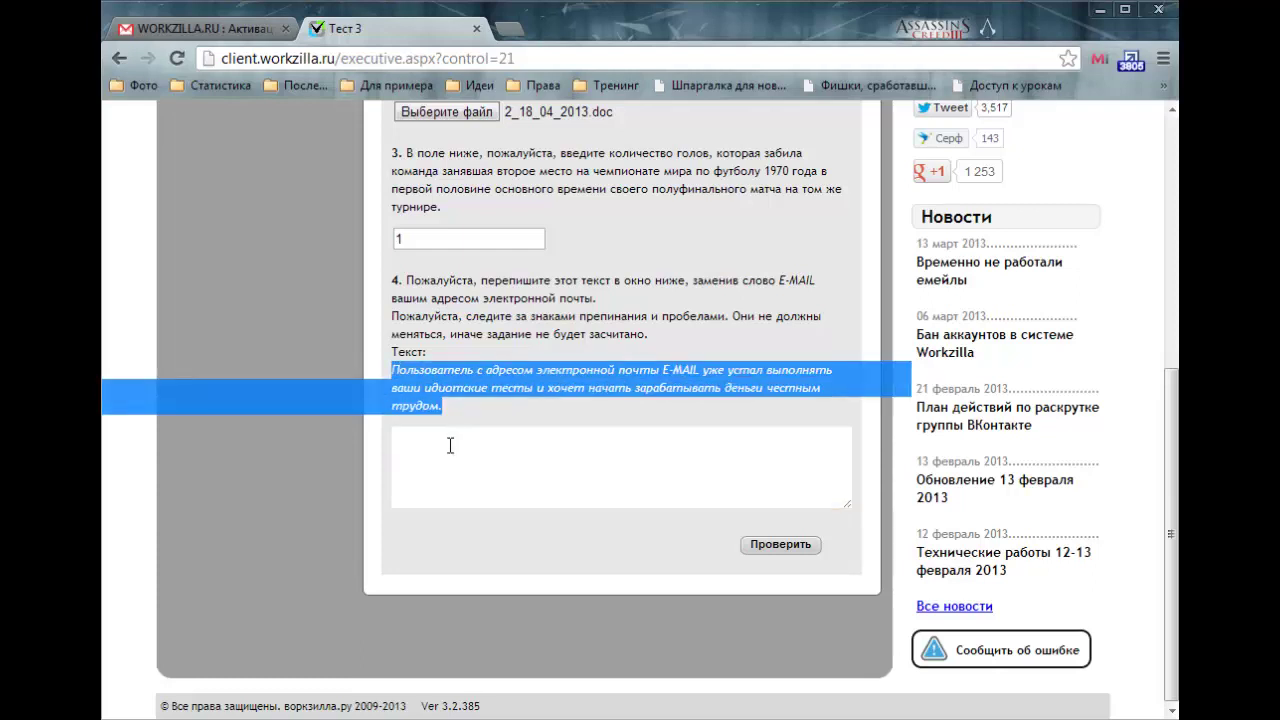
pyautogui.click(449, 447)
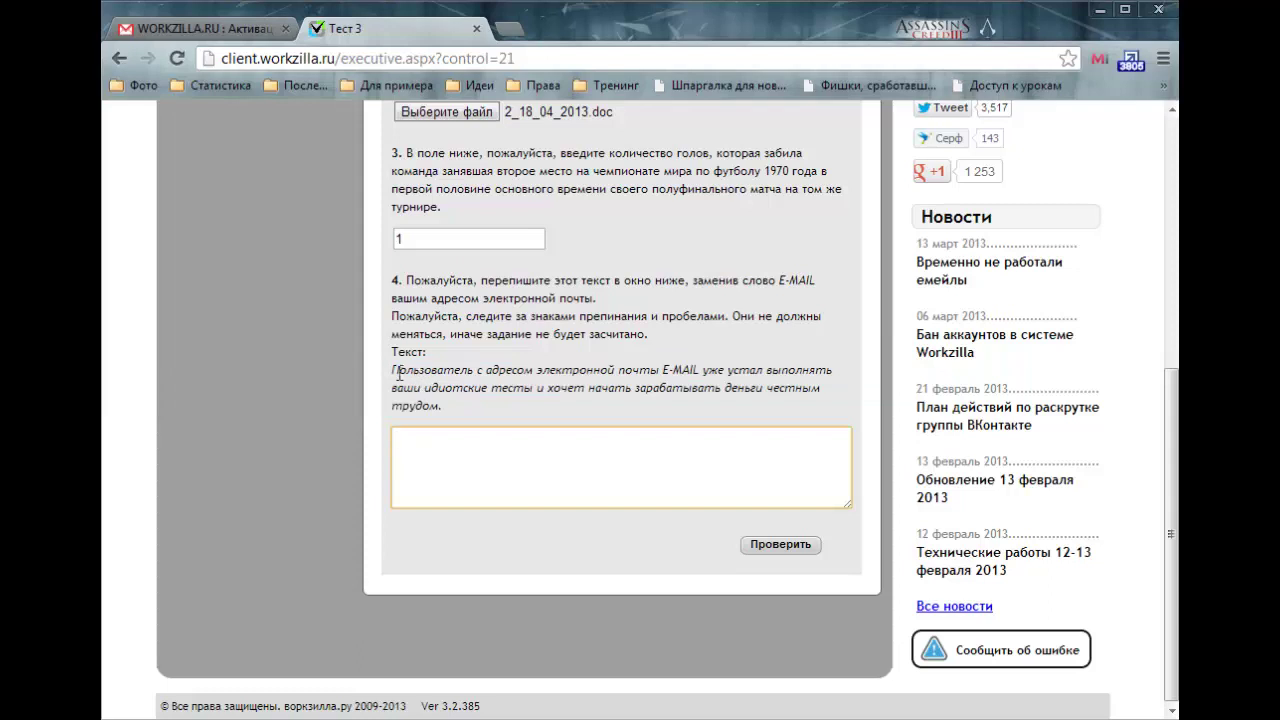
pyautogui.moveTo(393, 369); pyautogui.dragTo(459, 411)
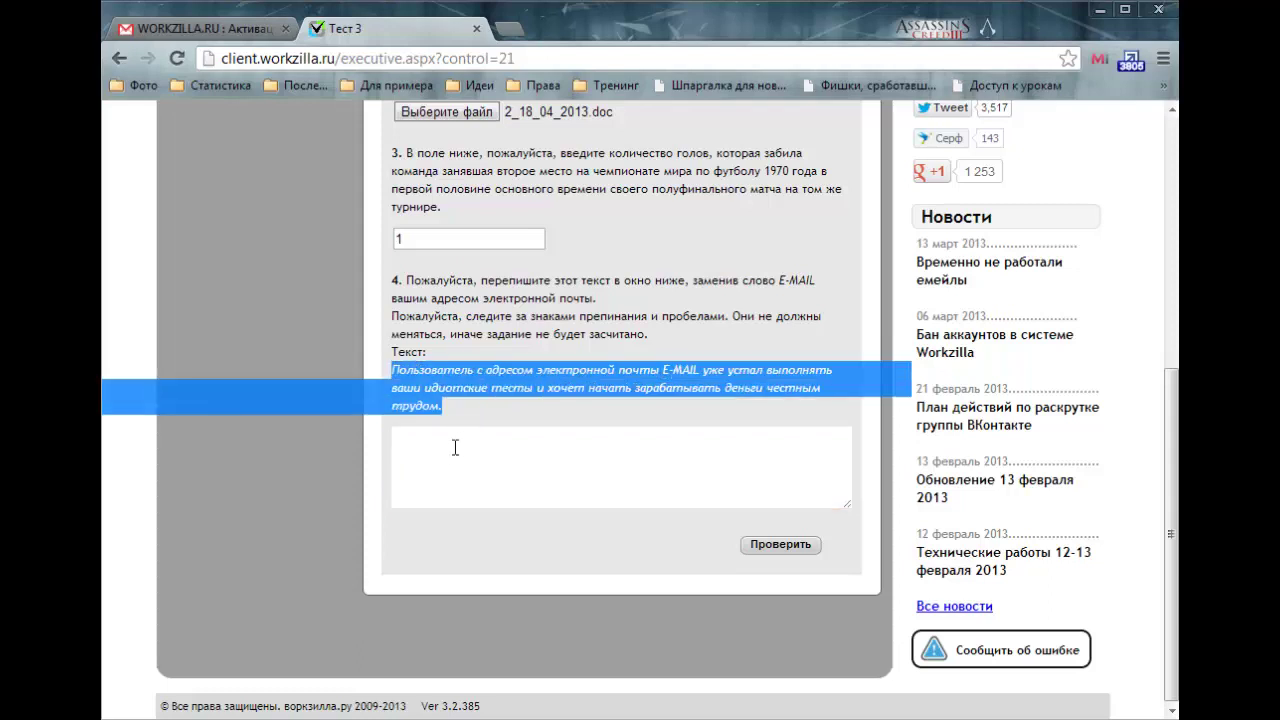
pyautogui.click(452, 450)
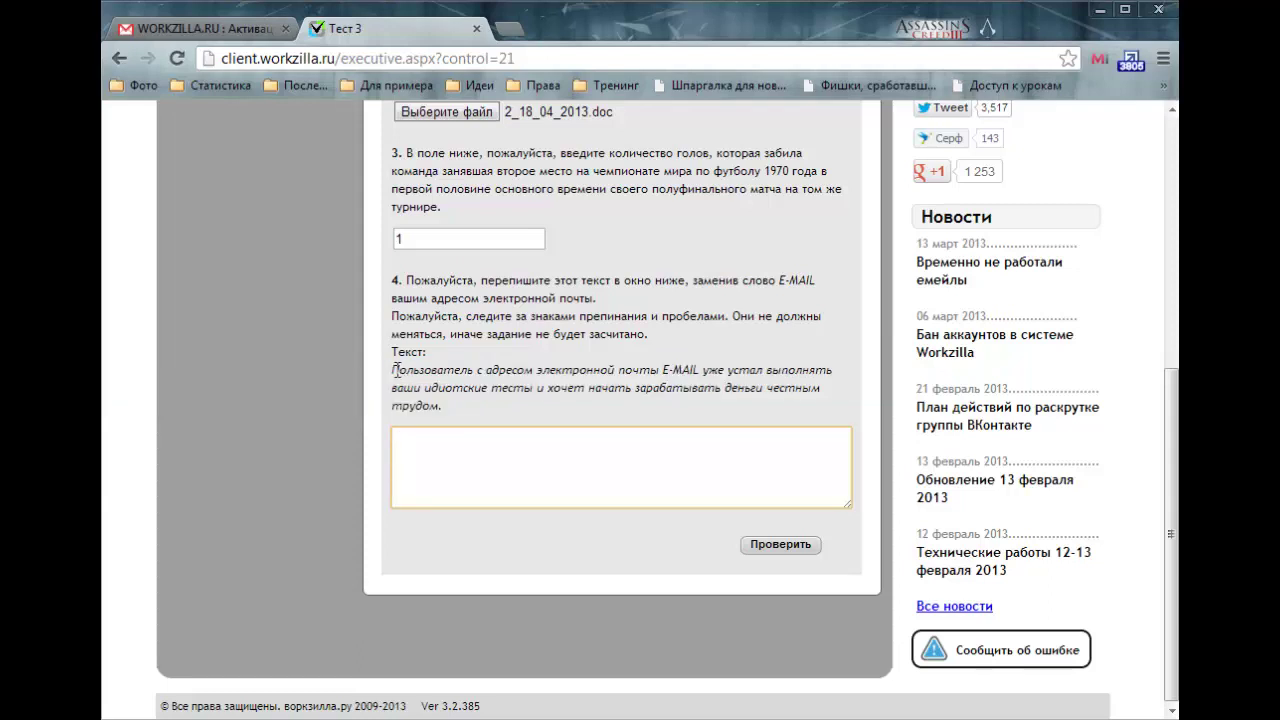
pyautogui.moveTo(393, 369); pyautogui.dragTo(449, 409)
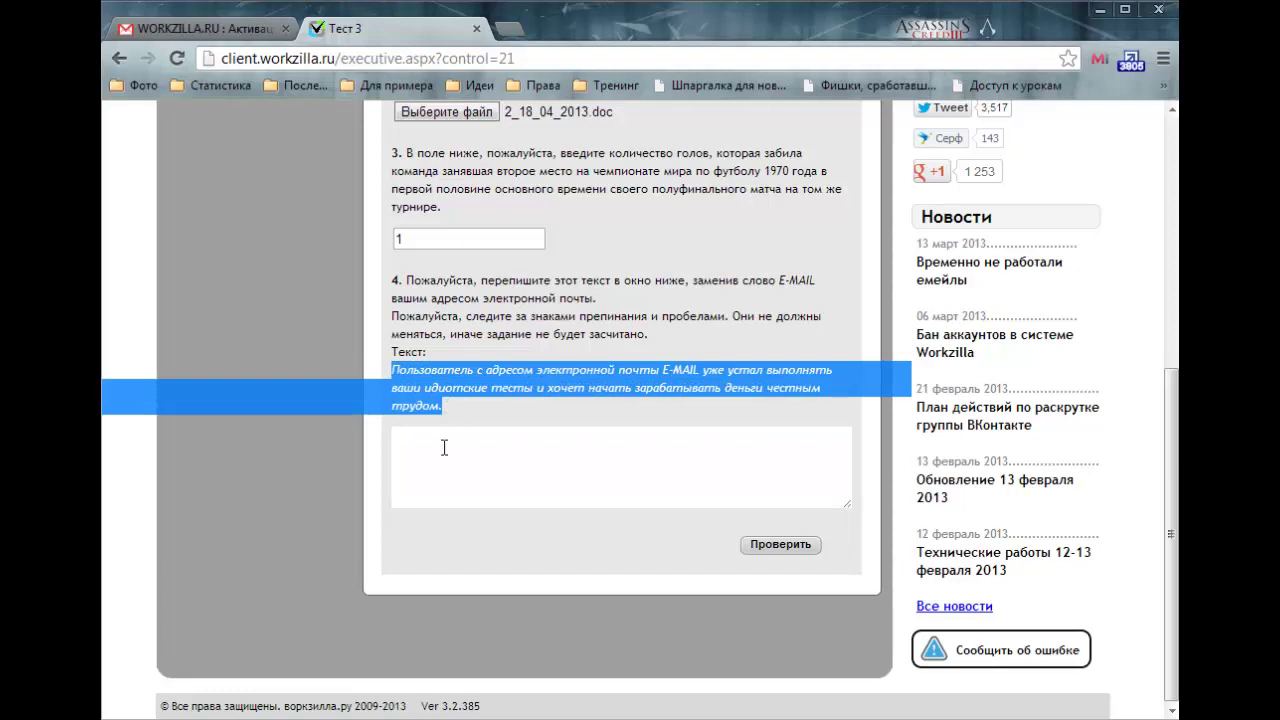
pyautogui.click(444, 447)
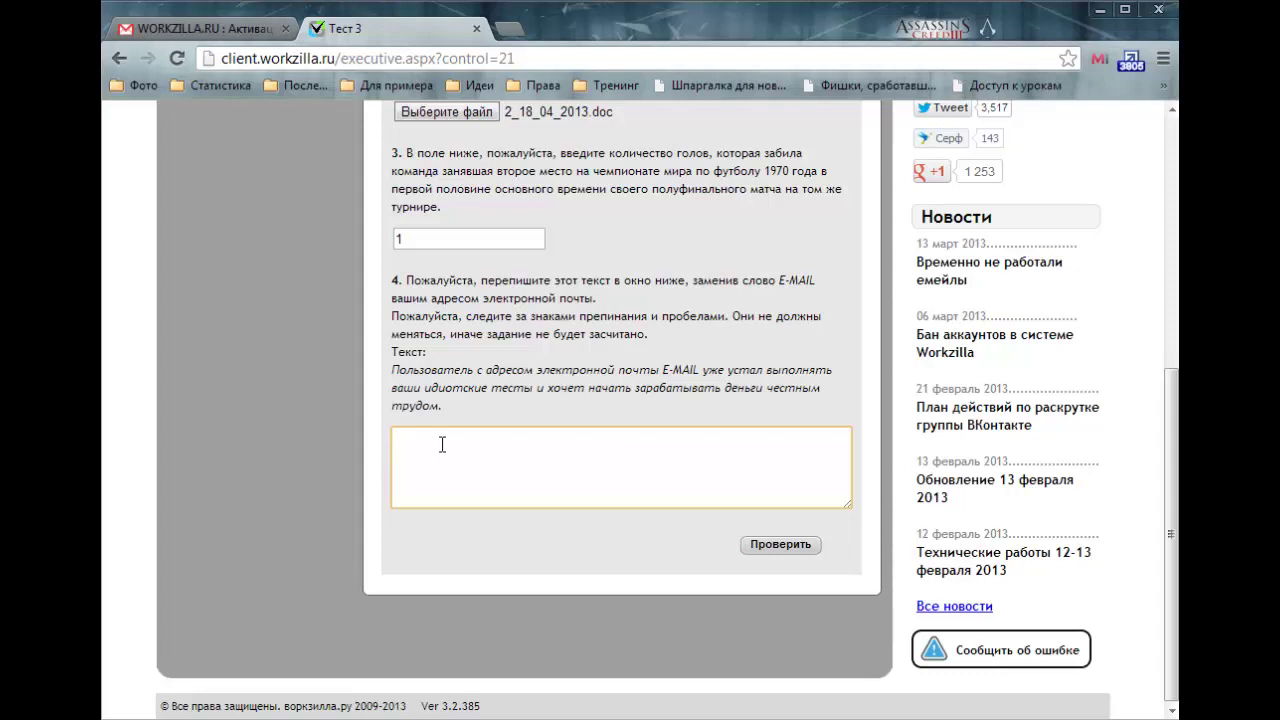
# Enter the task 4 sample text in the answer field, replacing the word E-MAIL with the account's e-mail address
pyautogui.write('Gj')
pyautogui.press('BackSpace')
pyautogui.press('BackSpace')
pyautogui.hotkey('alt', 'shift')
pyautogui.write('Пользоват')
pyautogui.hotkey('ctrl', 'v')
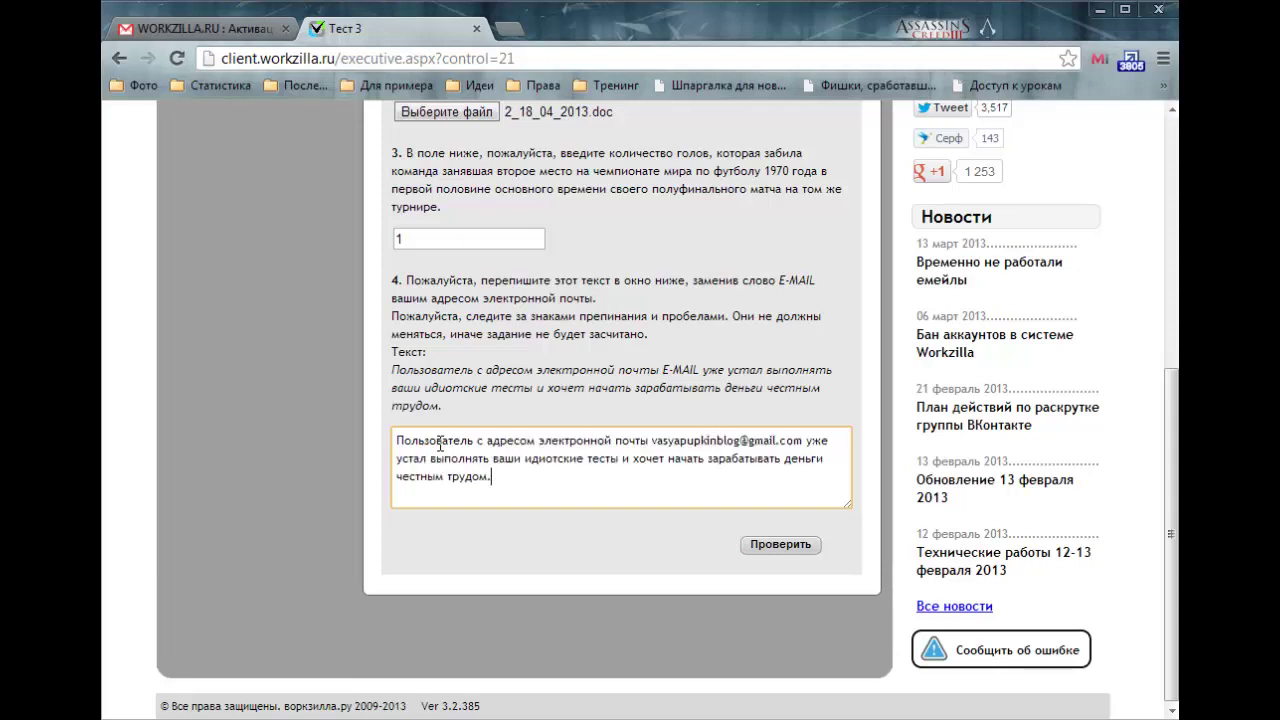
# Check the rewritten text, submit Test 3 for verification and dismiss the invitation to recommend the service to friends
pyautogui.moveTo(397, 440); pyautogui.dragTo(670, 441)
pyautogui.click(740, 443)
pyautogui.click(556, 488)
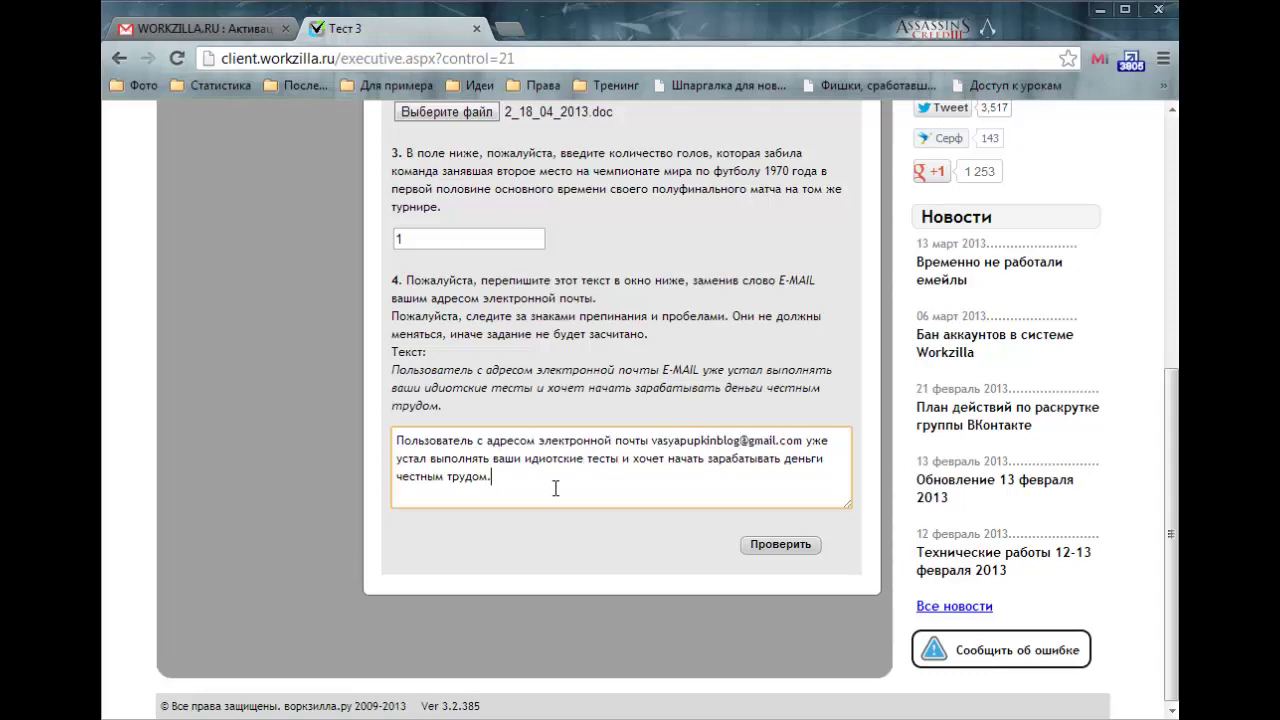
pyautogui.click(775, 547)
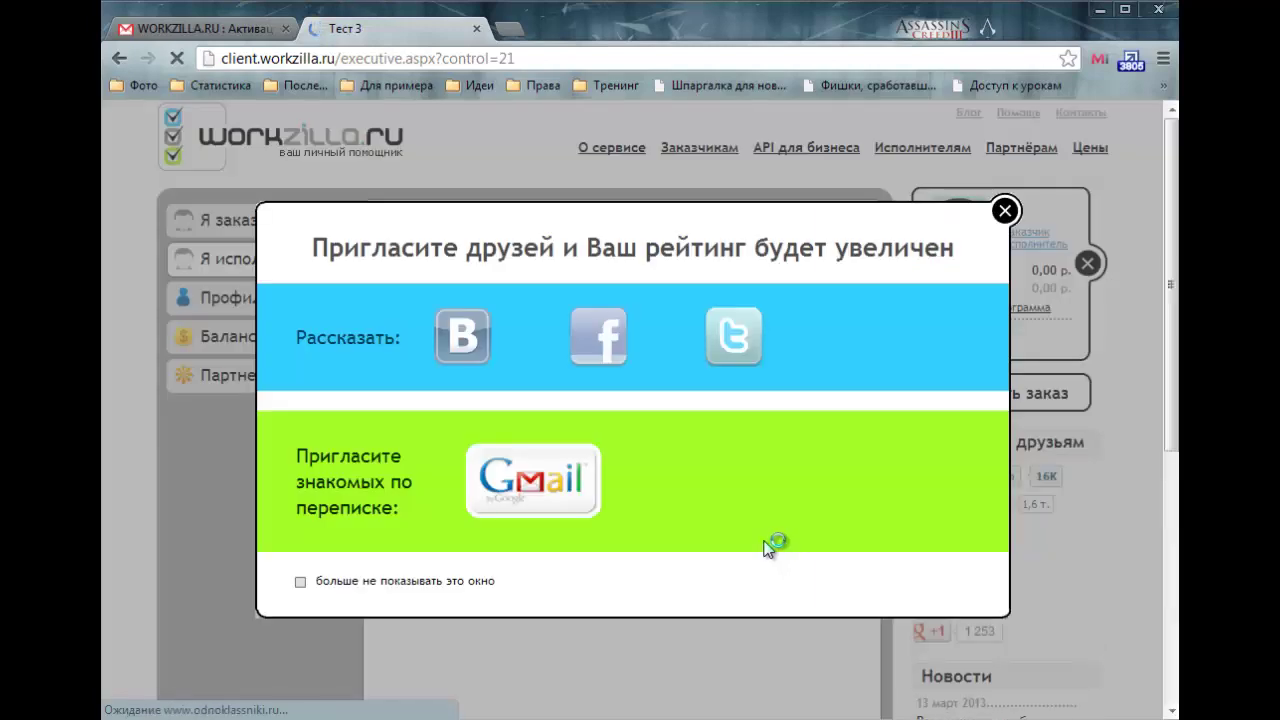
pyautogui.click(1005, 211)
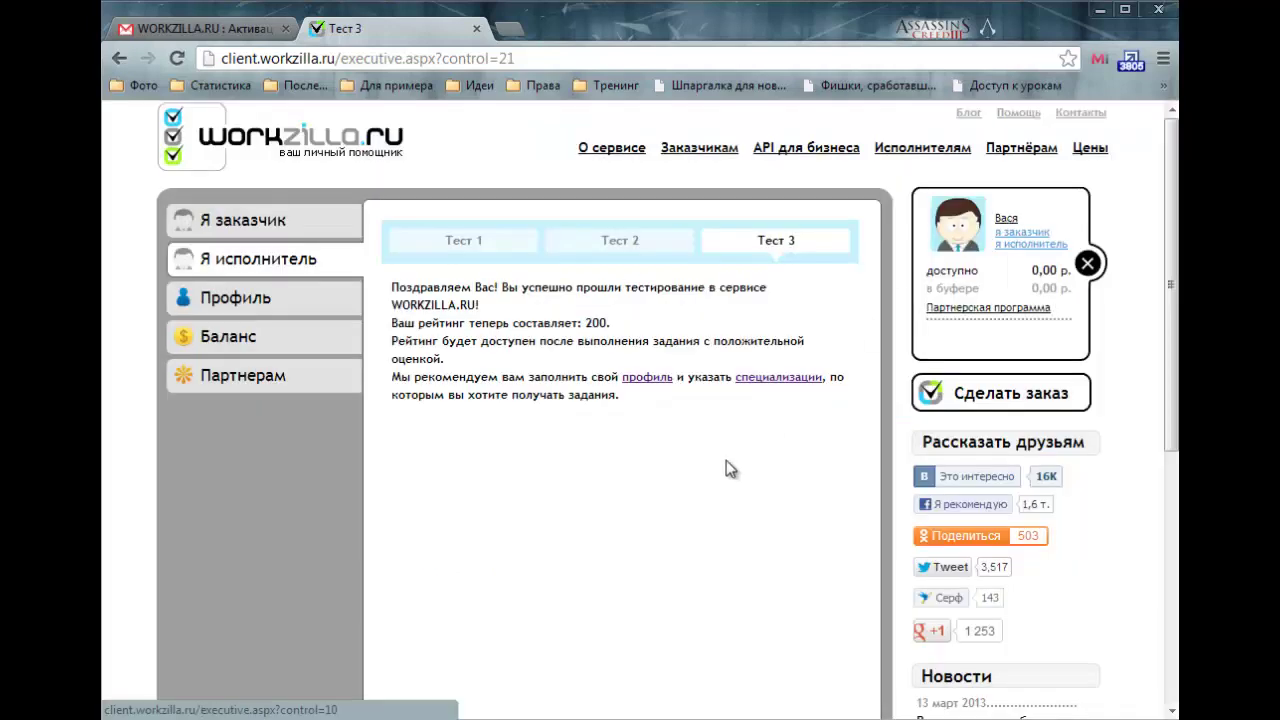
# Read the Test 3 result message, including the rating and the recommendations on the profile and specializations
pyautogui.moveTo(391, 289); pyautogui.dragTo(495, 292)
pyautogui.click(499, 298)
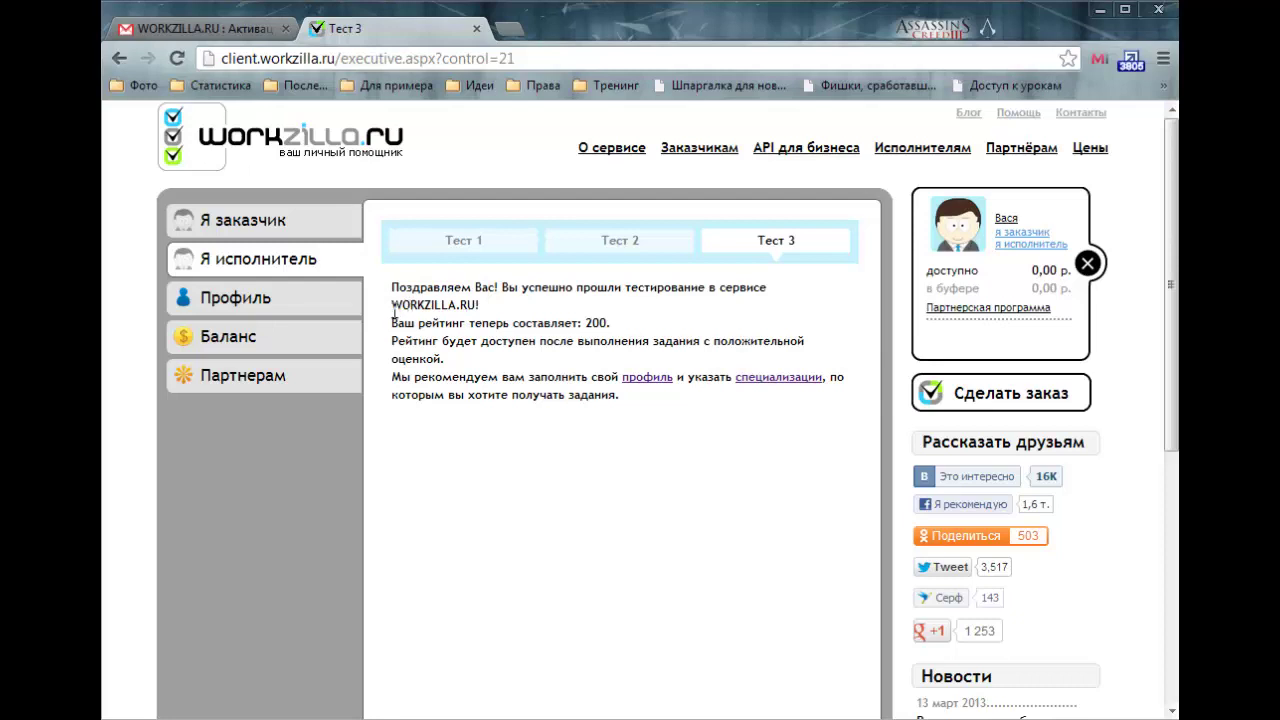
pyautogui.moveTo(392, 306); pyautogui.dragTo(500, 308)
pyautogui.moveTo(418, 321); pyautogui.dragTo(628, 324)
pyautogui.moveTo(398, 336); pyautogui.dragTo(811, 334)
pyautogui.click(432, 377)
pyautogui.moveTo(394, 380); pyautogui.dragTo(597, 380)
pyautogui.click(588, 384)
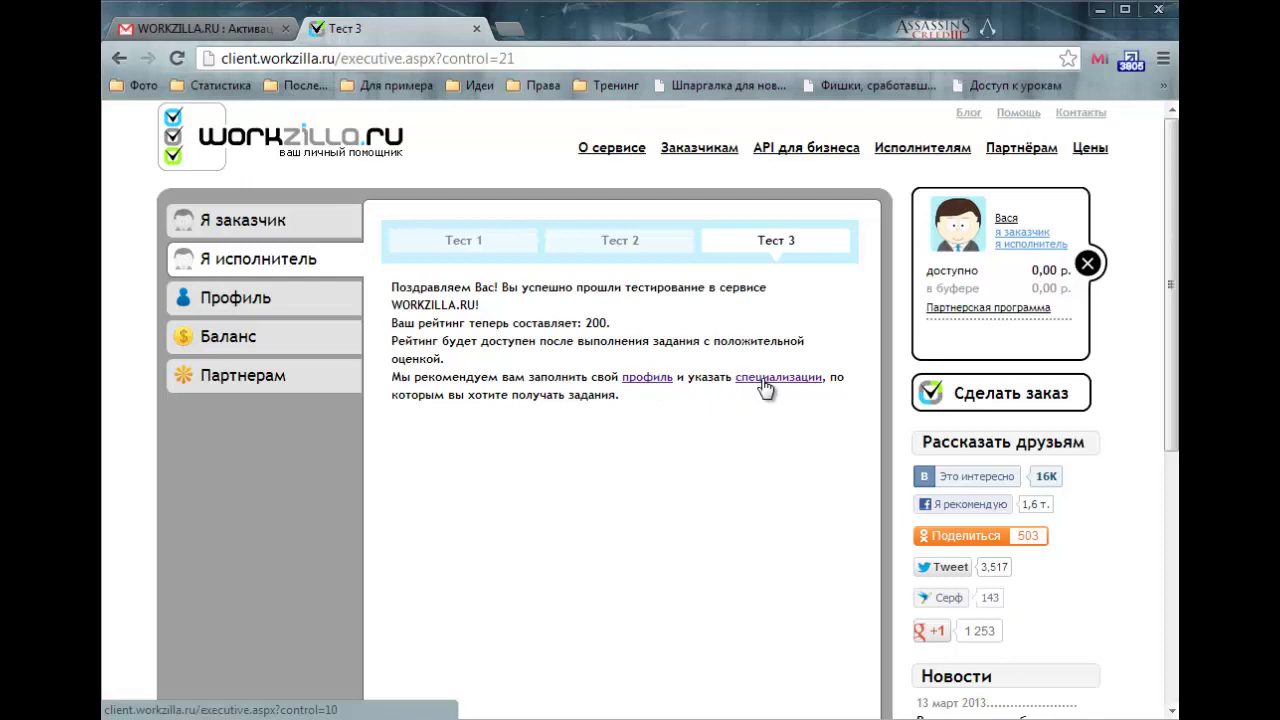
pyautogui.moveTo(457, 397); pyautogui.dragTo(614, 400)
pyautogui.click(640, 442)
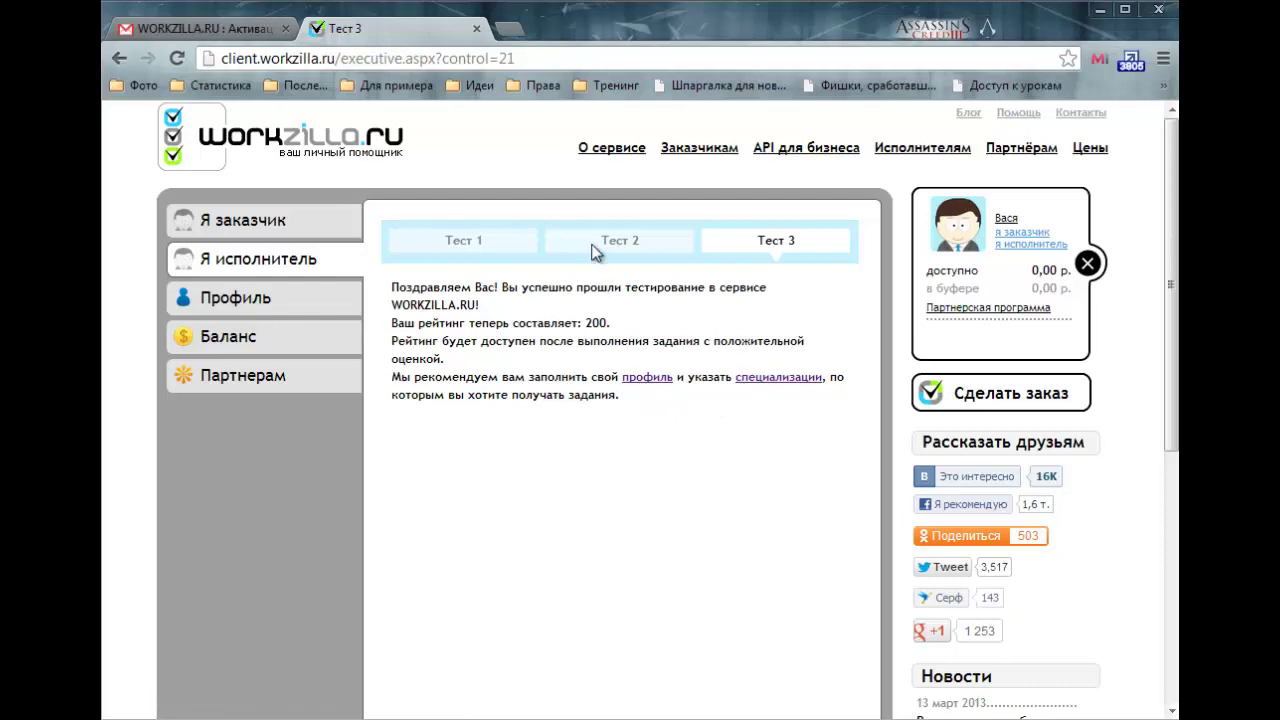
# Open the user profile from the result message, review its personal data and additional information fields, and close it
pyautogui.click(646, 377)
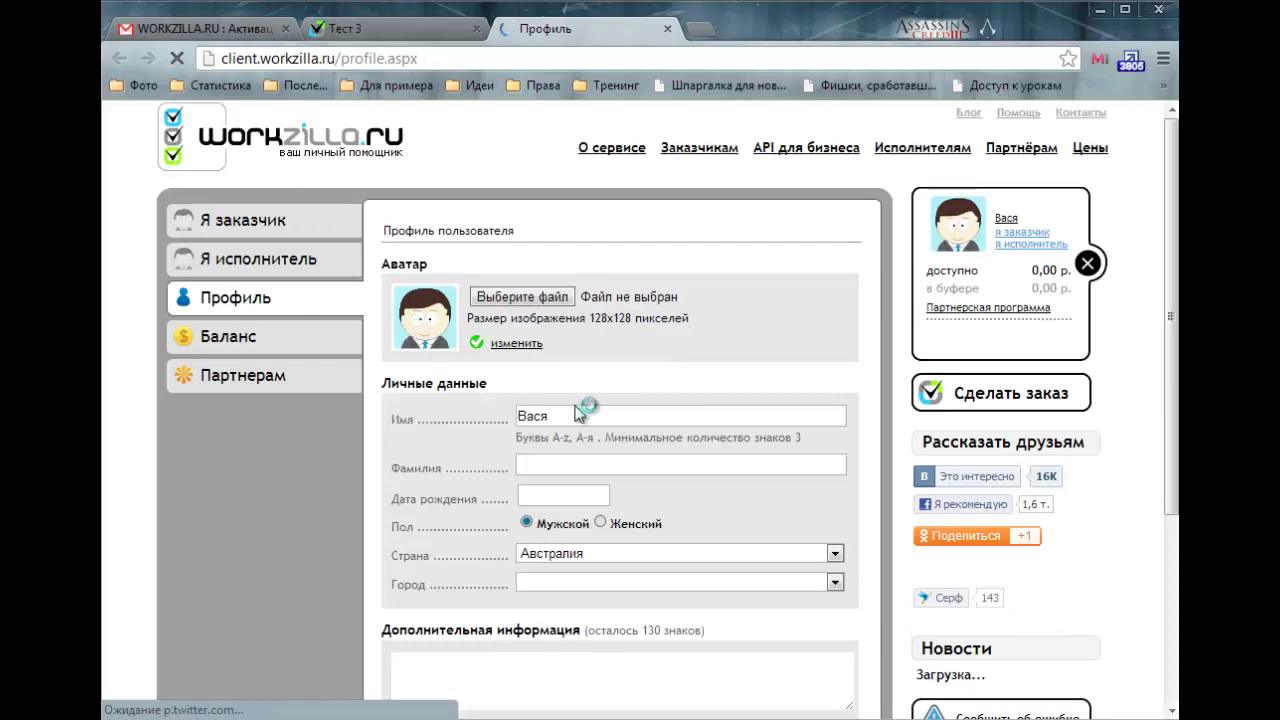
pyautogui.click(557, 502)
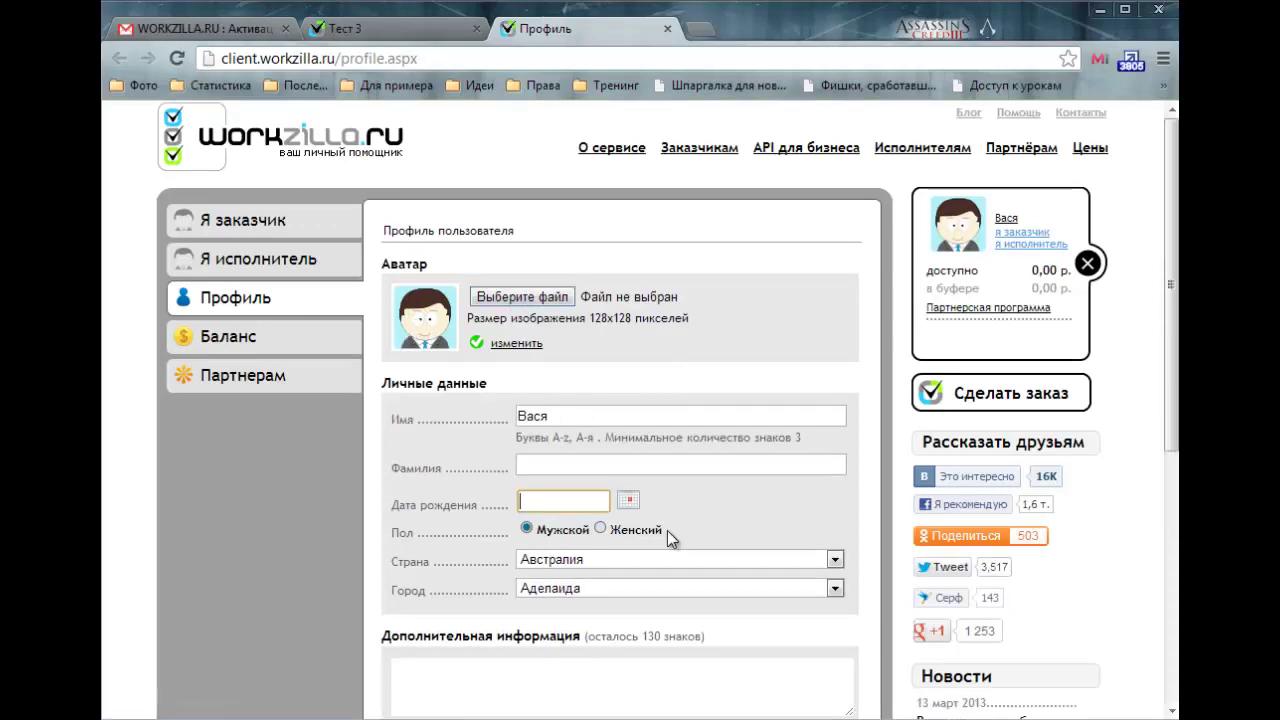
pyautogui.scroll(-2, 666, 530)
pyautogui.scroll(-1, 652, 508)
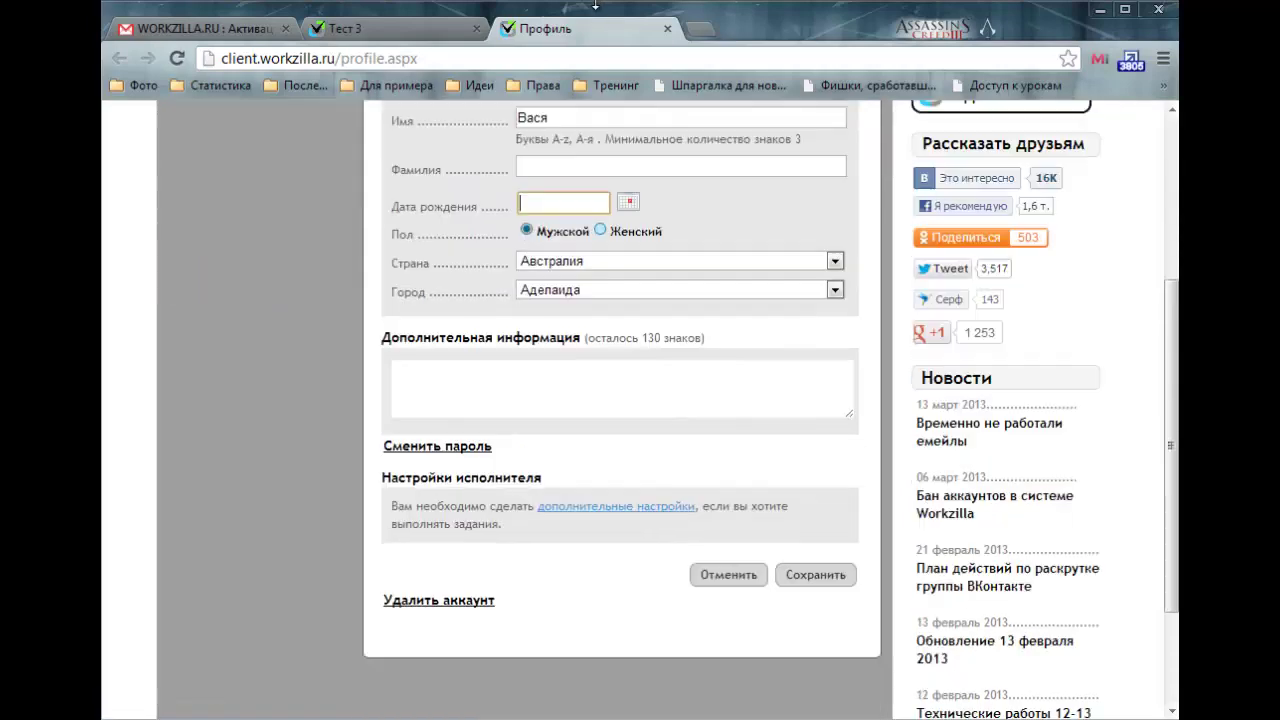
pyautogui.click(667, 28)
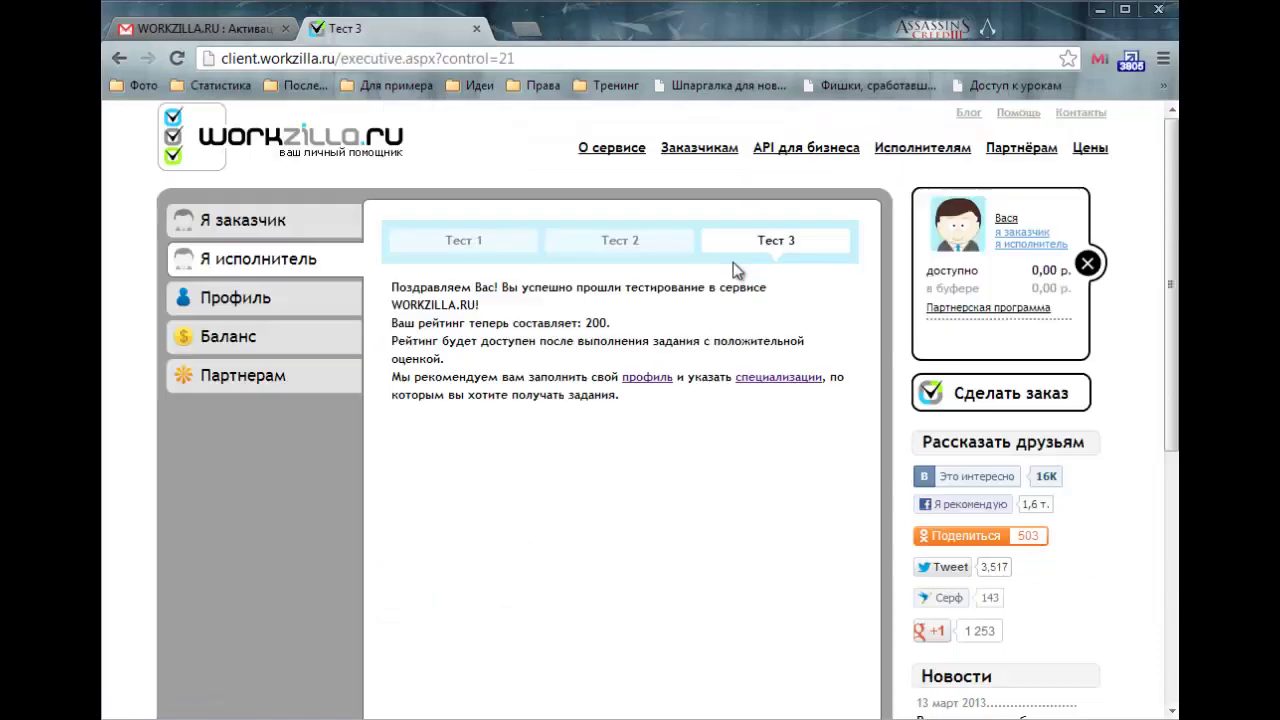
# Open the specializations link from the result message and review the phone confirmation form with its required number format
pyautogui.click(764, 378)
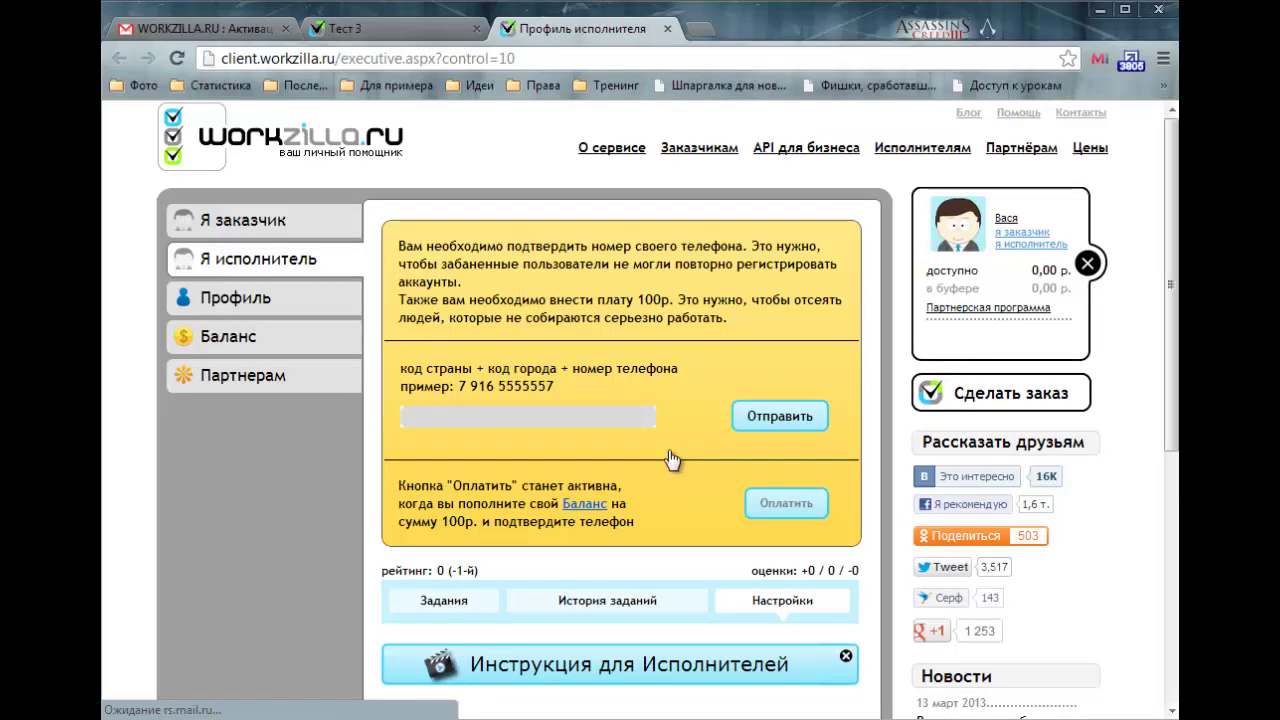
pyautogui.scroll(-3, 668, 450)
pyautogui.scroll(3, 670, 459)
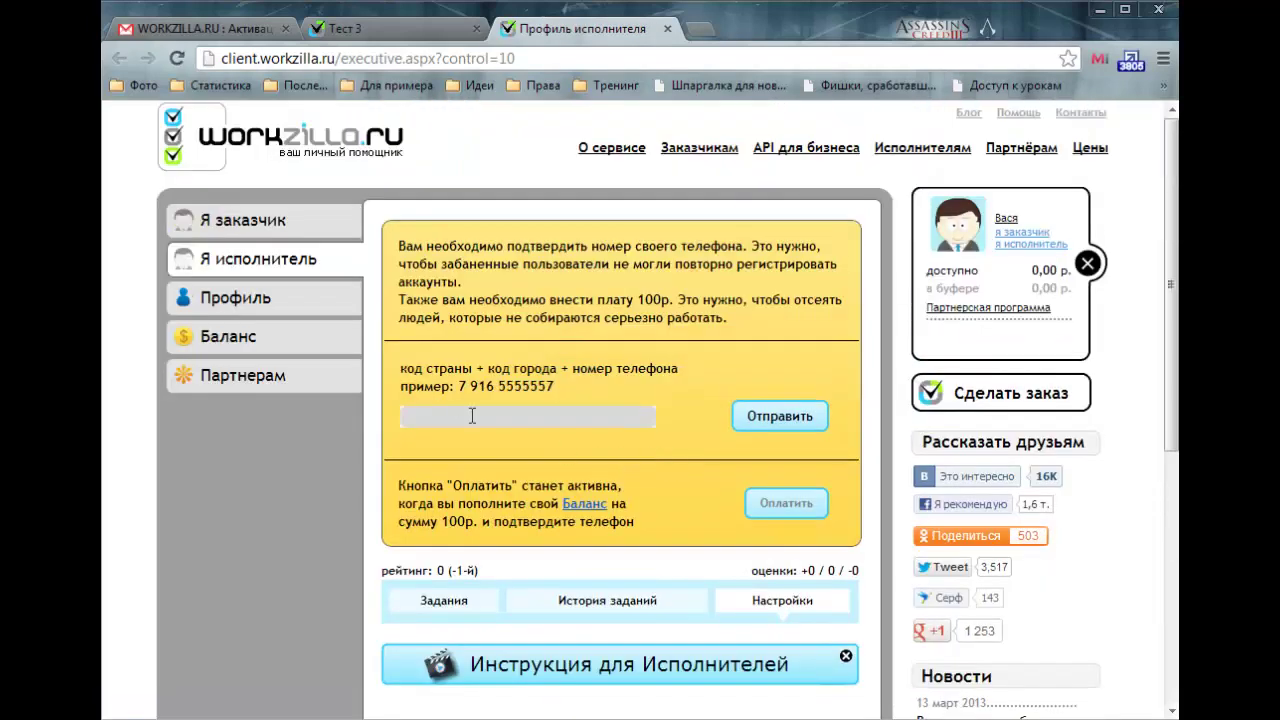
pyautogui.click(451, 418)
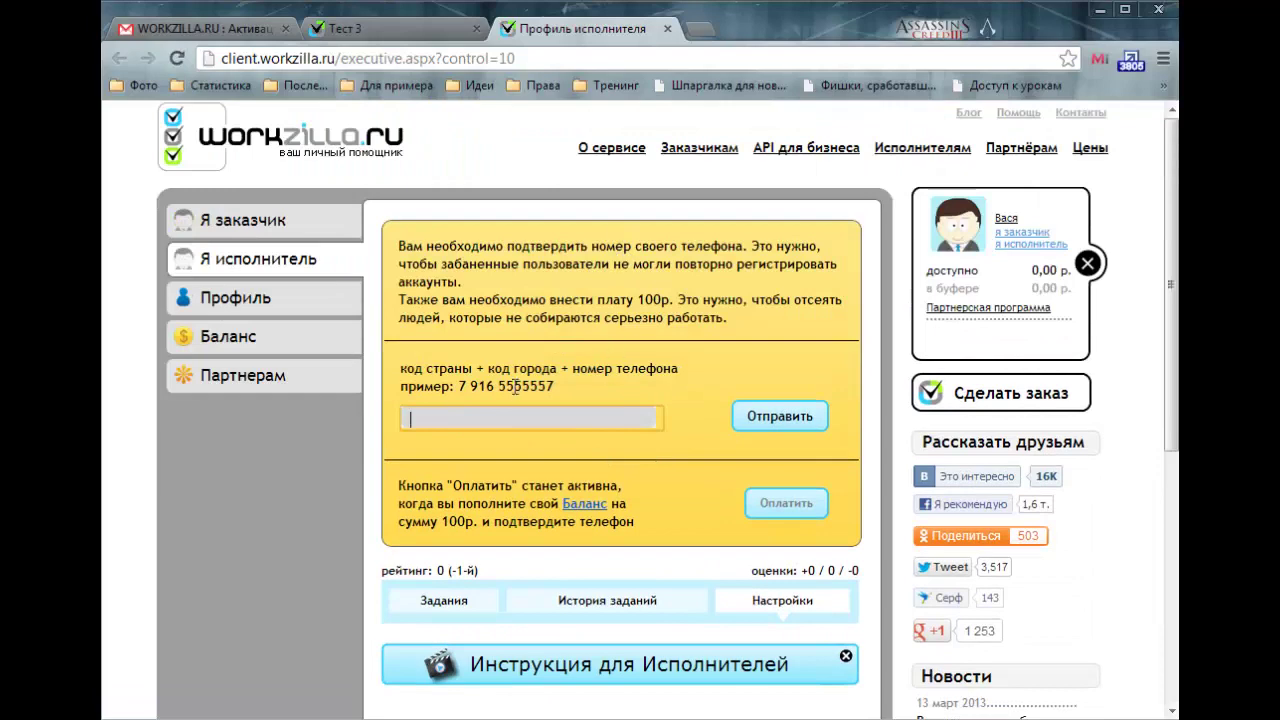
pyautogui.moveTo(446, 372); pyautogui.dragTo(636, 372)
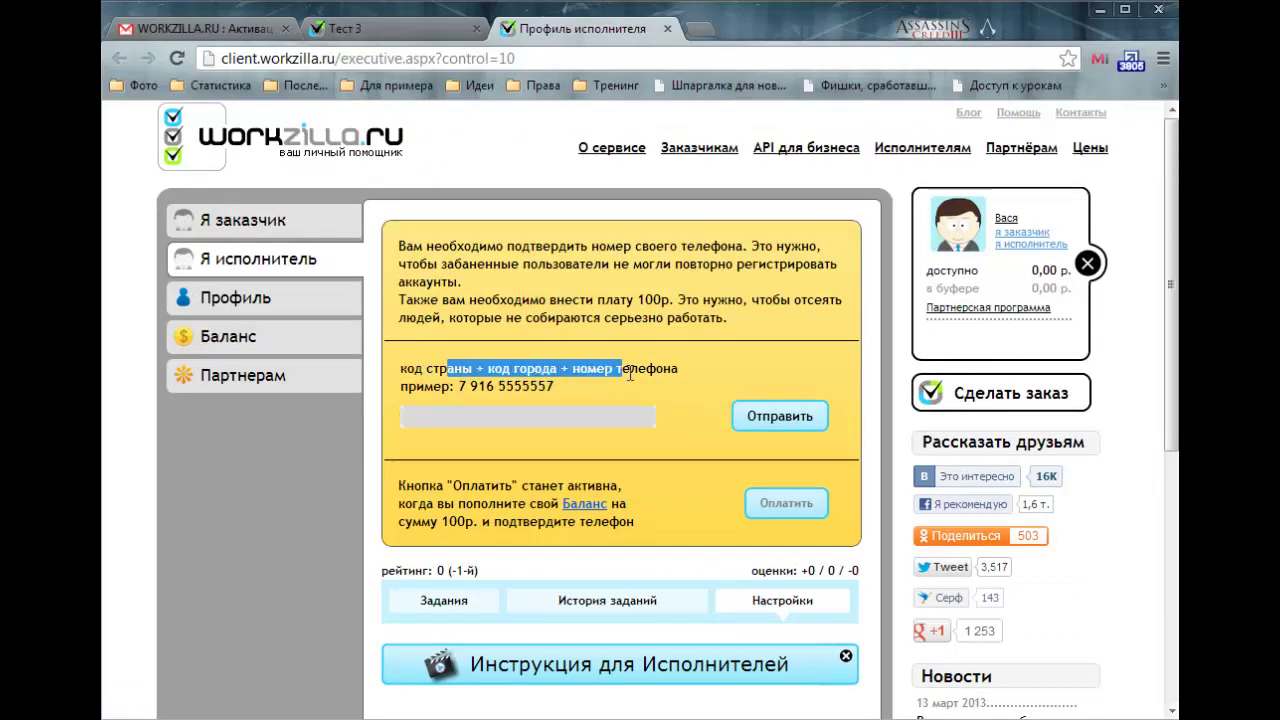
pyautogui.click(630, 374)
pyautogui.scroll(-2, 617, 369)
pyautogui.scroll(2, 609, 364)
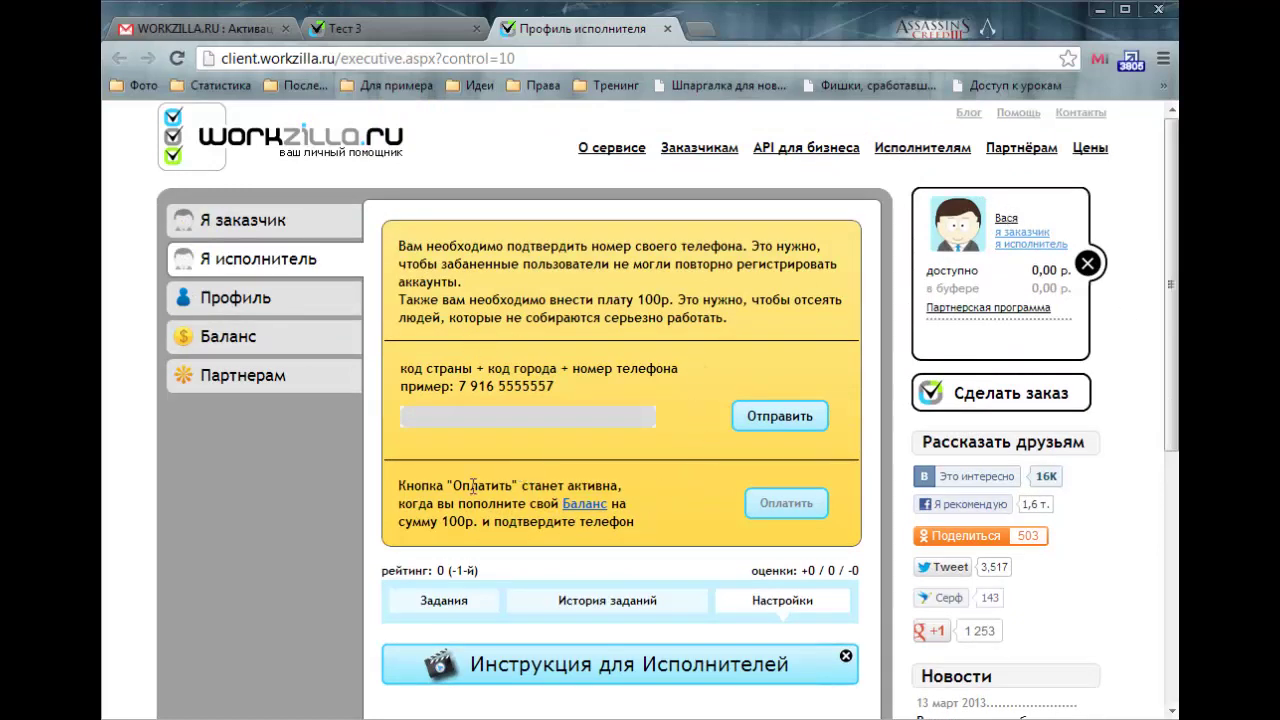
# Review the 100 rub. payment condition and the specialization settings on the performer page, and sign out of the account
pyautogui.moveTo(638, 299); pyautogui.dragTo(663, 298)
pyautogui.moveTo(733, 319); pyautogui.dragTo(604, 318)
pyautogui.click(604, 318)
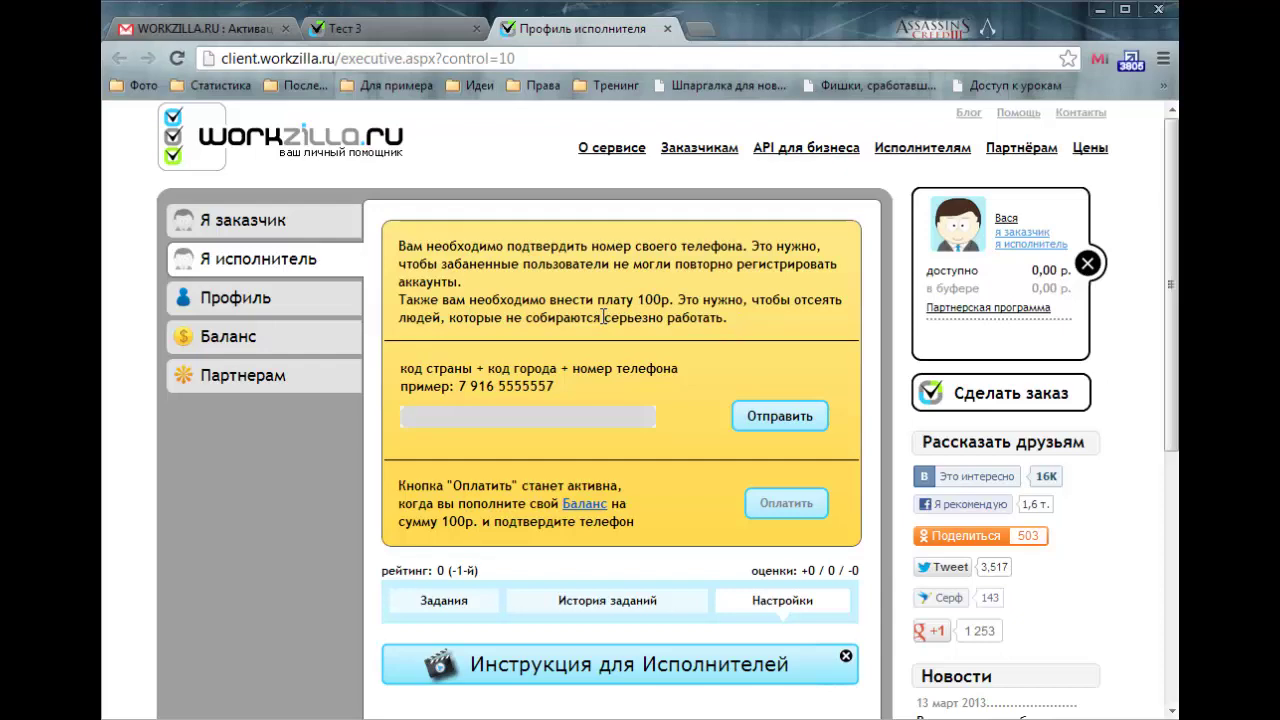
pyautogui.scroll(-3, 604, 317)
pyautogui.scroll(3, 604, 317)
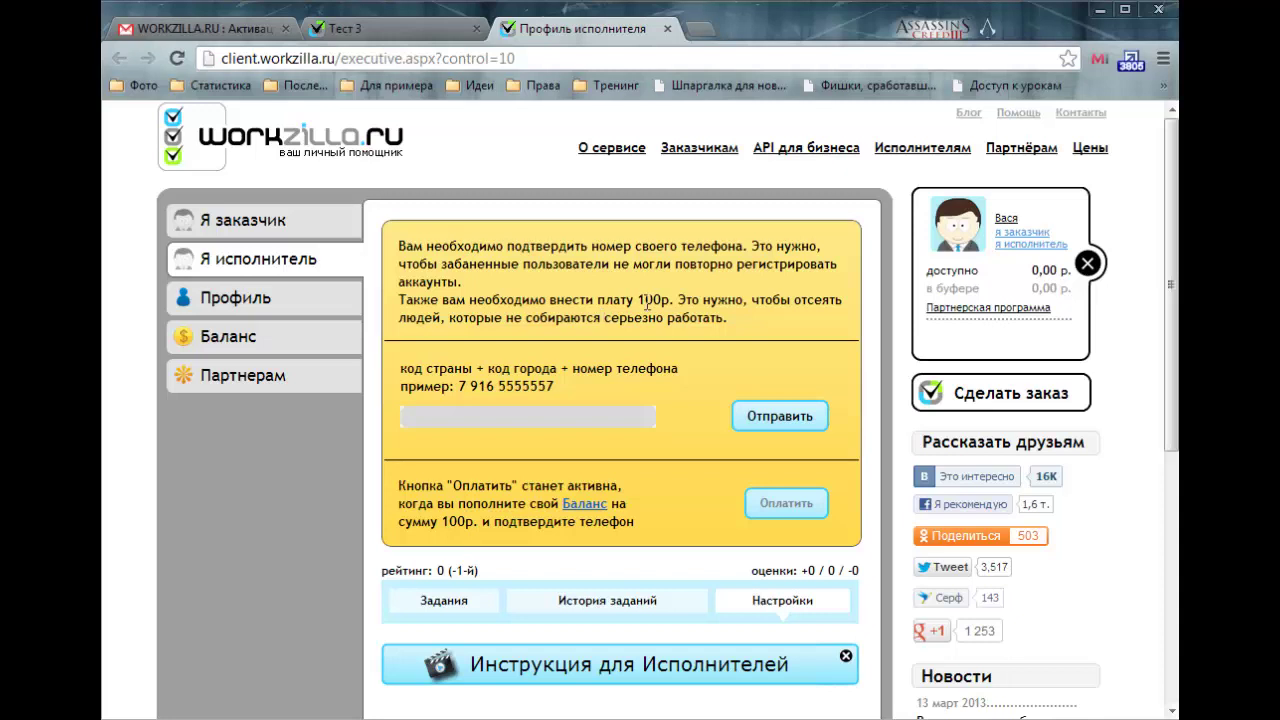
pyautogui.click(505, 413)
pyautogui.scroll(-3, 686, 428)
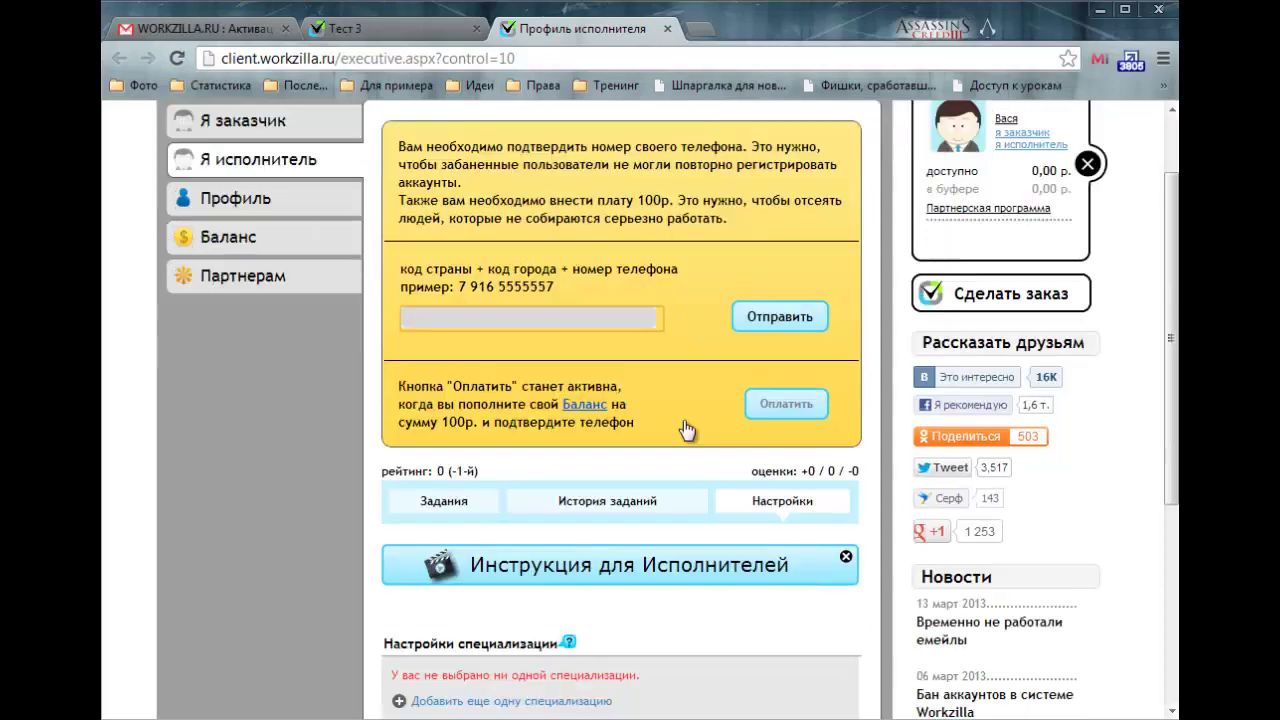
pyautogui.scroll(3, 685, 428)
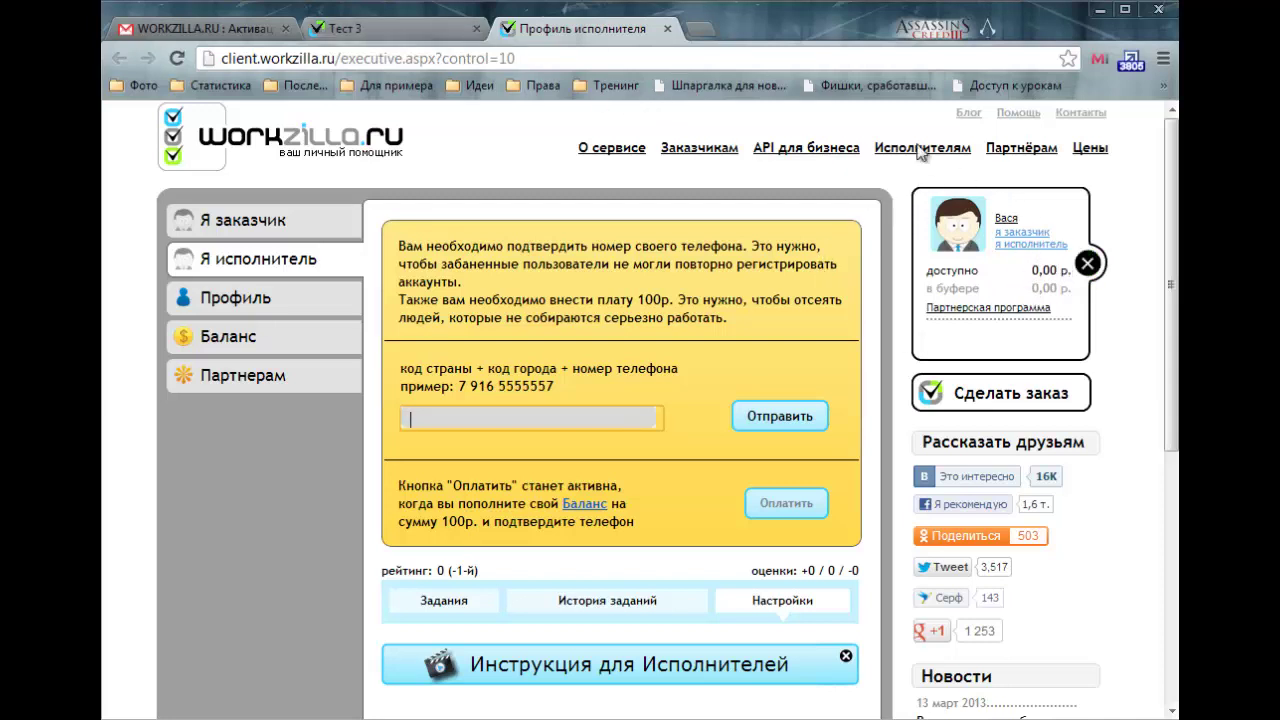
pyautogui.click(1080, 264)
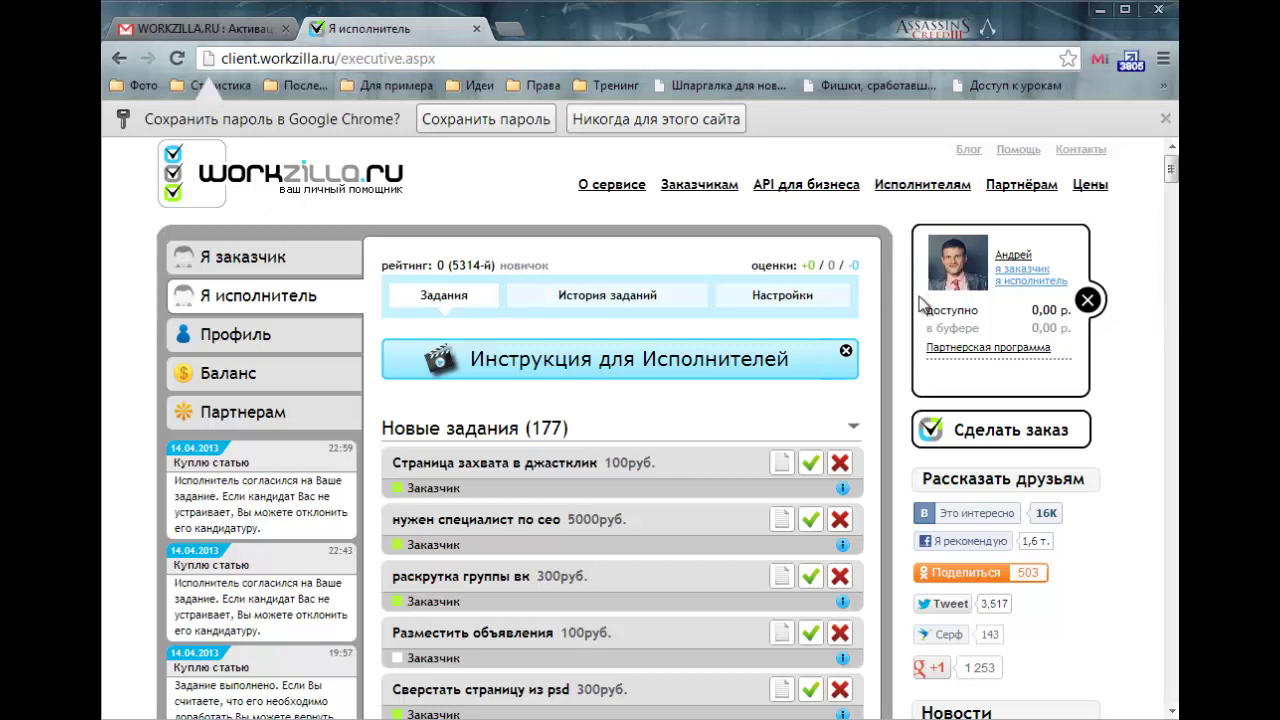
# Examine the account panel on the performer page: the avatar, the available balance and the buffered balance
pyautogui.moveTo(898, 205)
pyautogui.mouseDown()
pyautogui.moveTo(898, 378)
pyautogui.moveTo(1000, 410)
pyautogui.moveTo(1115, 200)
pyautogui.moveTo(975, 225)
pyautogui.moveTo(912, 212)
pyautogui.moveTo(929, 290)
pyautogui.moveTo(968, 291)
pyautogui.mouseUp()
pyautogui.moveTo(944, 243); pyautogui.dragTo(968, 290)
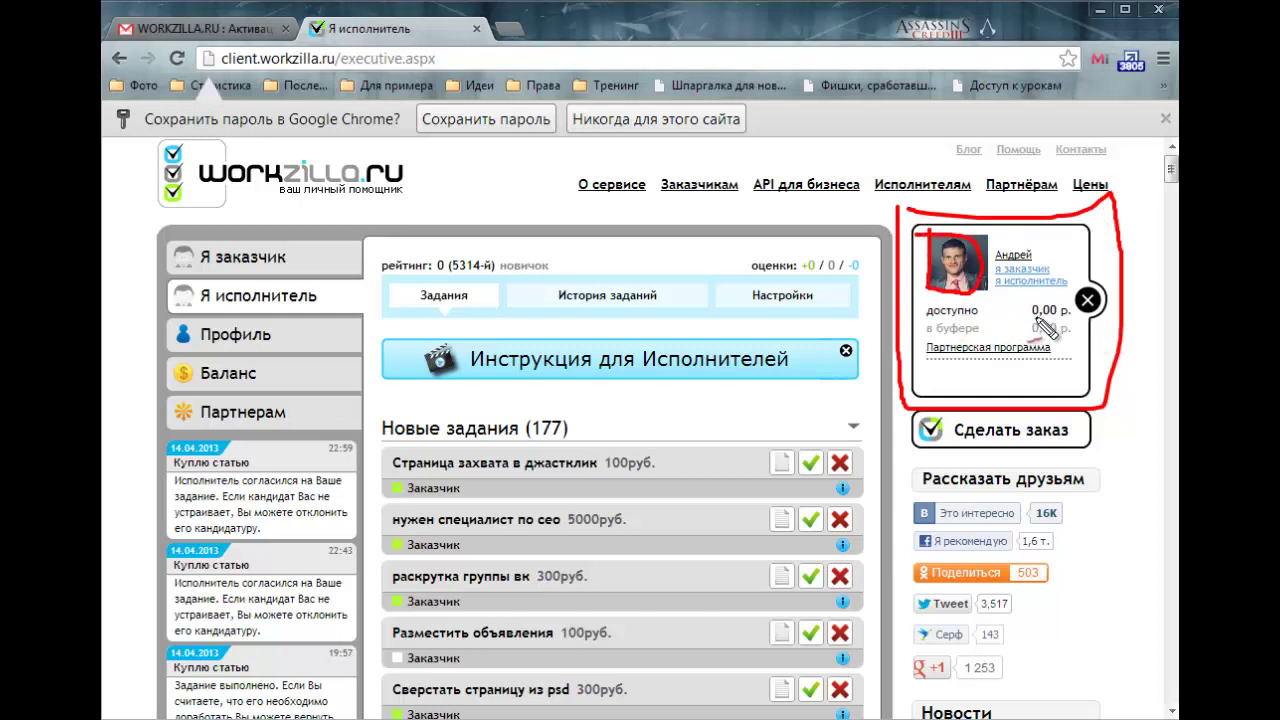
pyautogui.moveTo(1022, 315); pyautogui.dragTo(1083, 313)
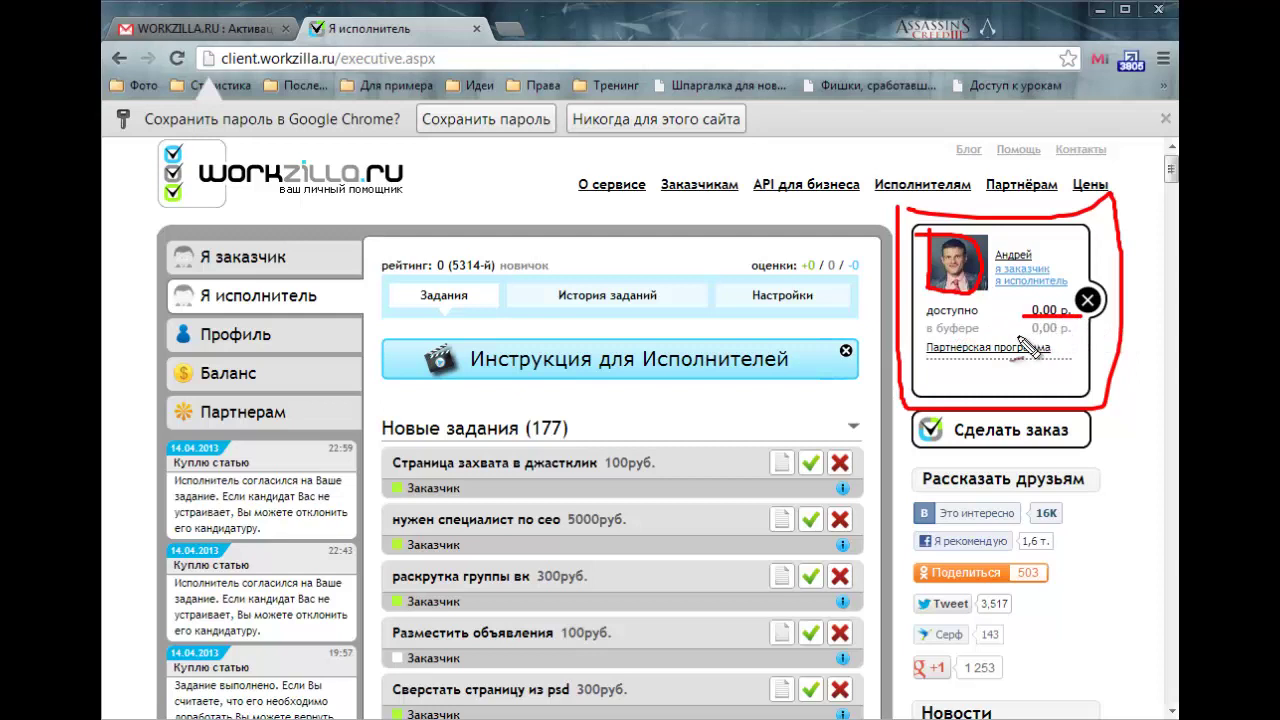
pyautogui.moveTo(1016, 339); pyautogui.dragTo(1068, 336)
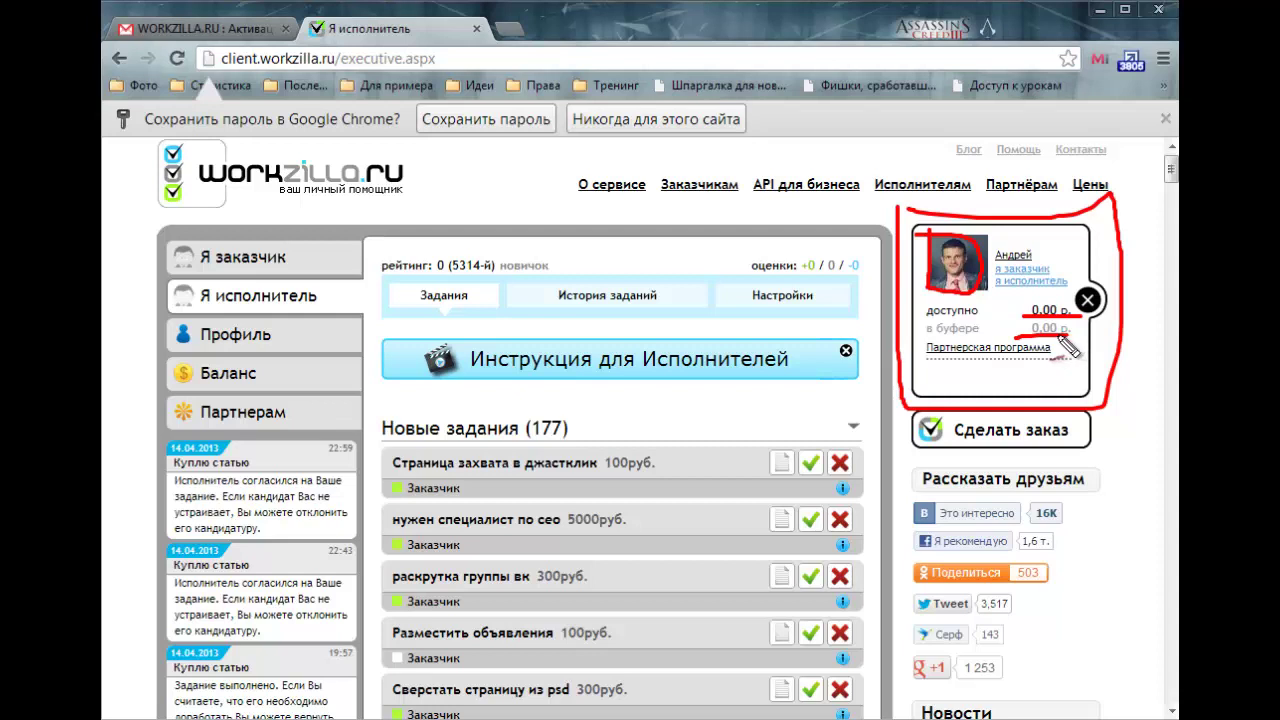
pyautogui.press('Escape')
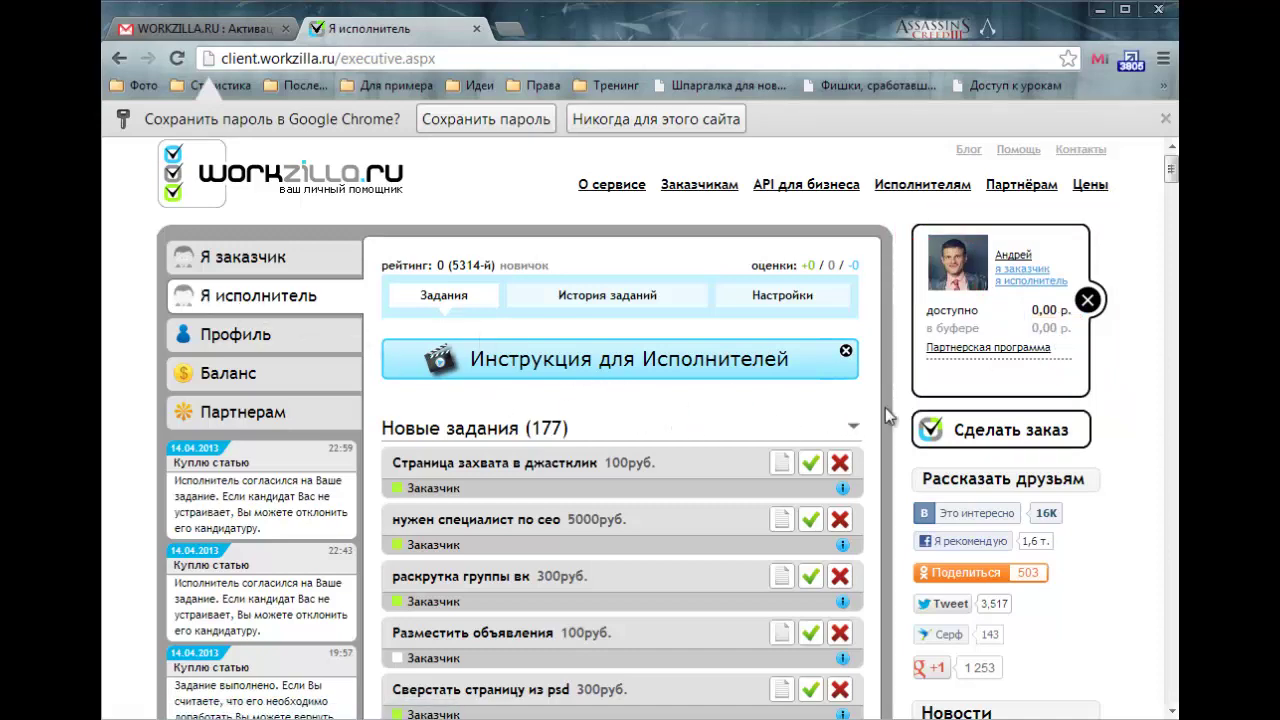
# Look through the list of new tasks on the performer page, comparing their titles and prices
pyautogui.scroll(-1, 892, 417)
pyautogui.scroll(-1, 580, 334)
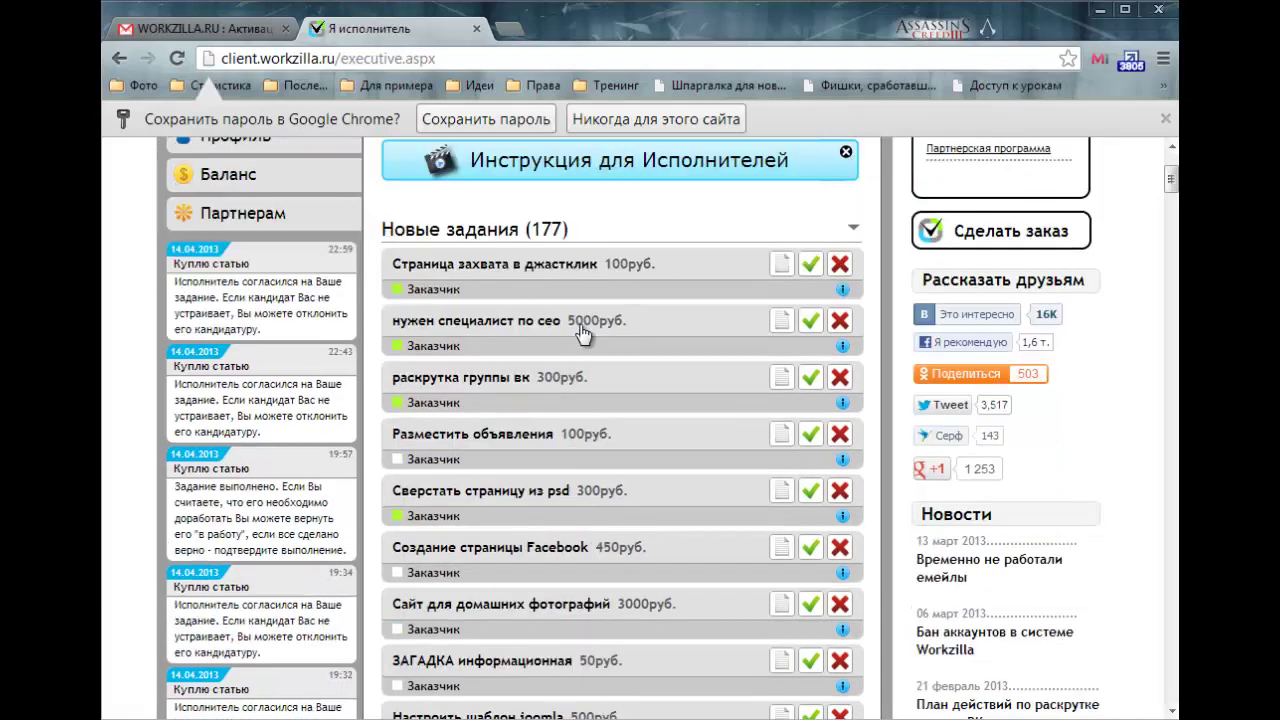
pyautogui.scroll(-12, 582, 334)
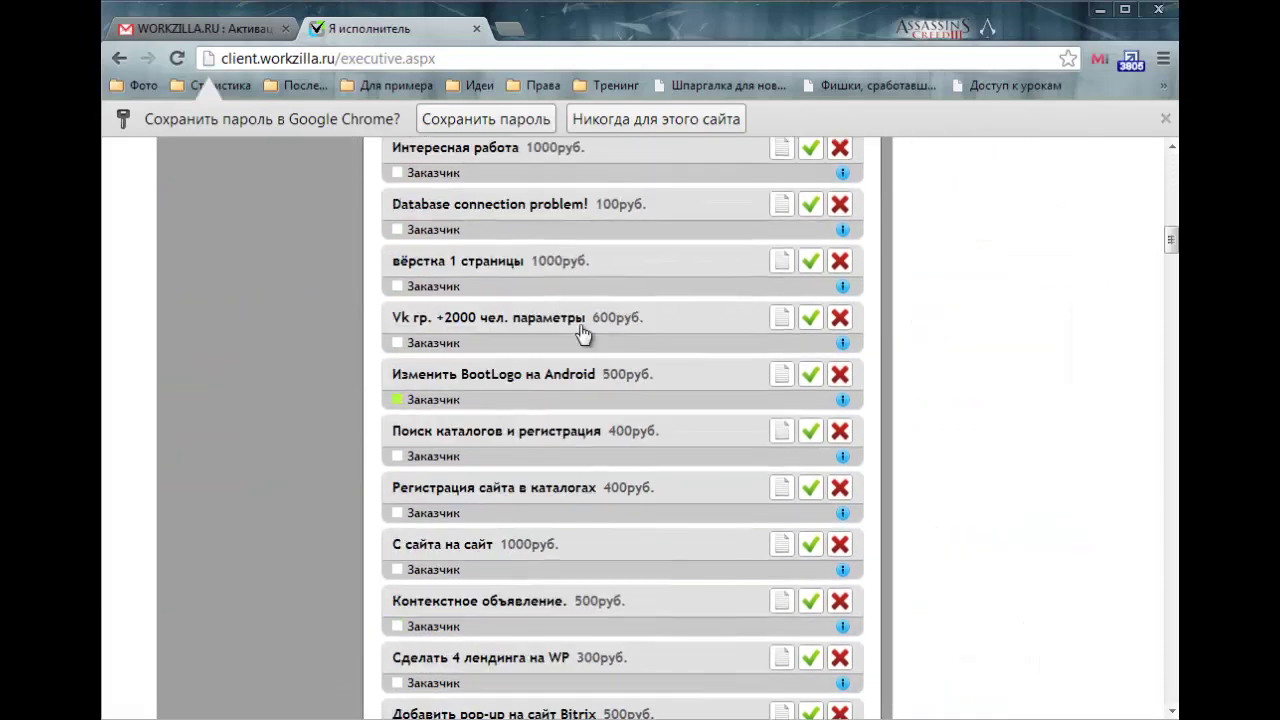
pyautogui.moveTo(1170, 242); pyautogui.dragTo(1171, 271)
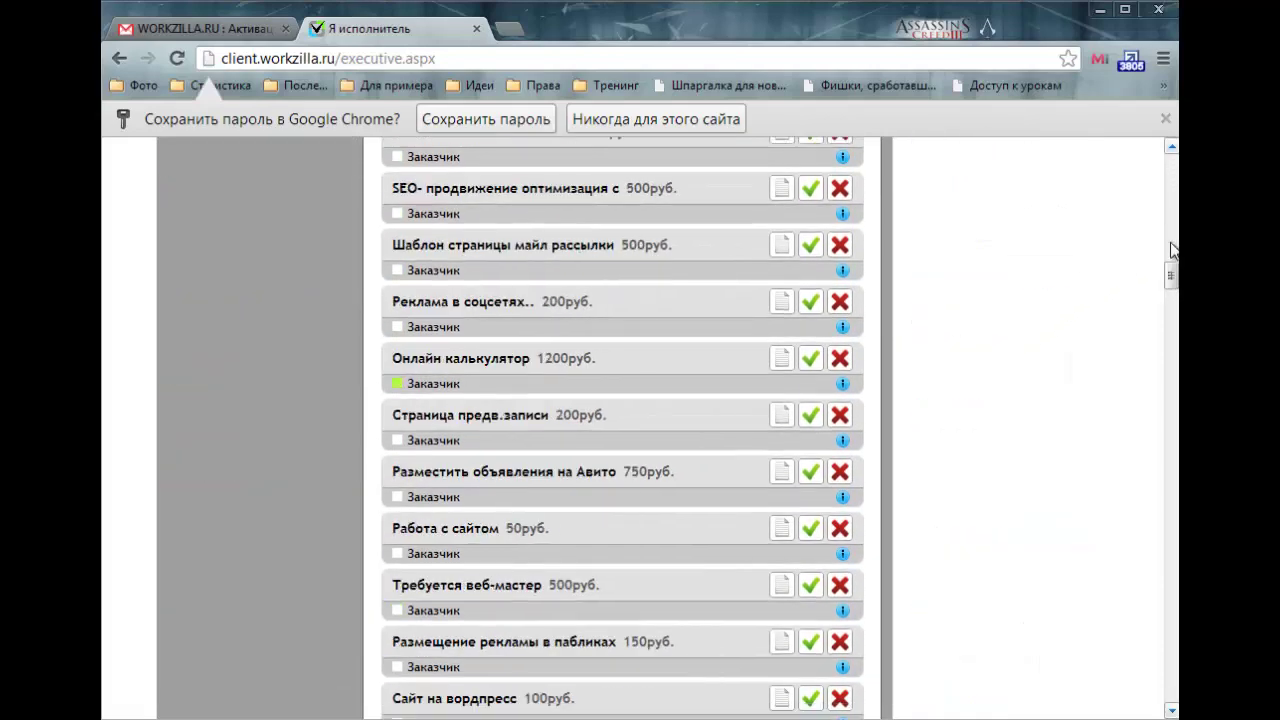
pyautogui.click(1166, 480)
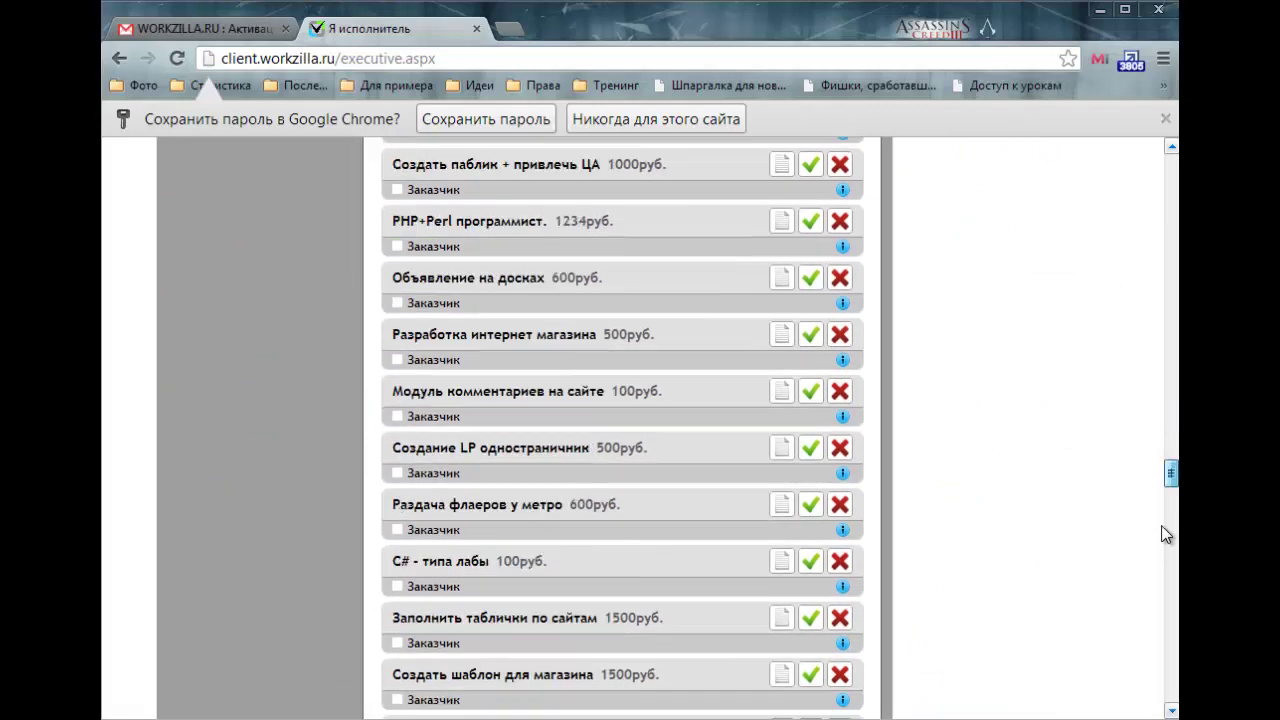
pyautogui.moveTo(1170, 510); pyautogui.dragTo(1172, 178)
pyautogui.scroll(1, 614, 290)
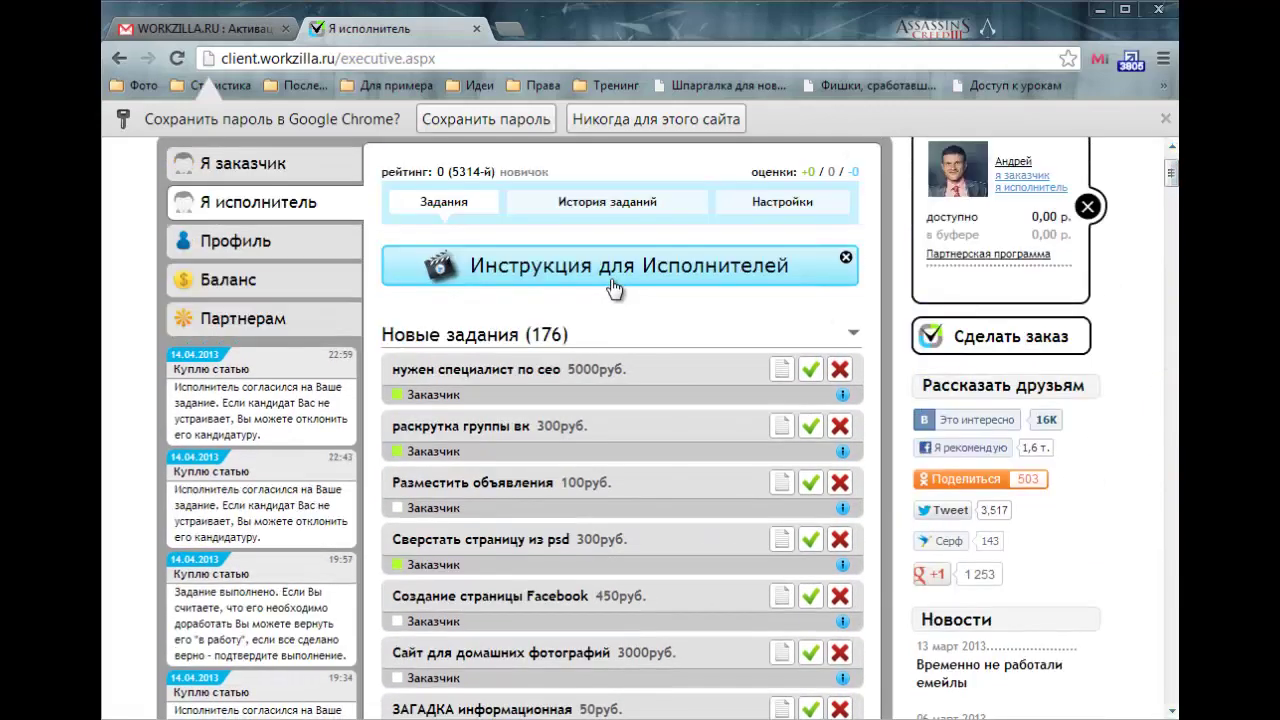
pyautogui.scroll(1, 600, 380)
pyautogui.scroll(-1, 600, 414)
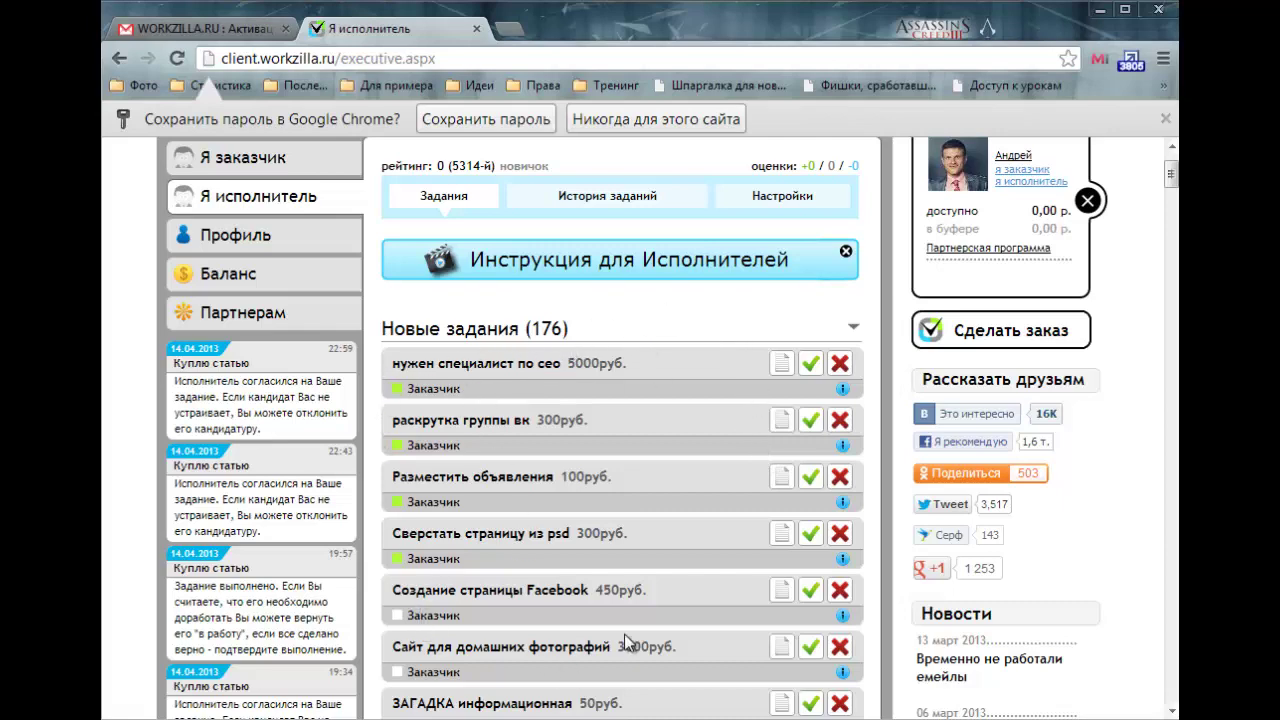
# Examine the first entries under new tasks: what work is requested, the offered price and the customer's online marker
pyautogui.scroll(-1, 884, 317)
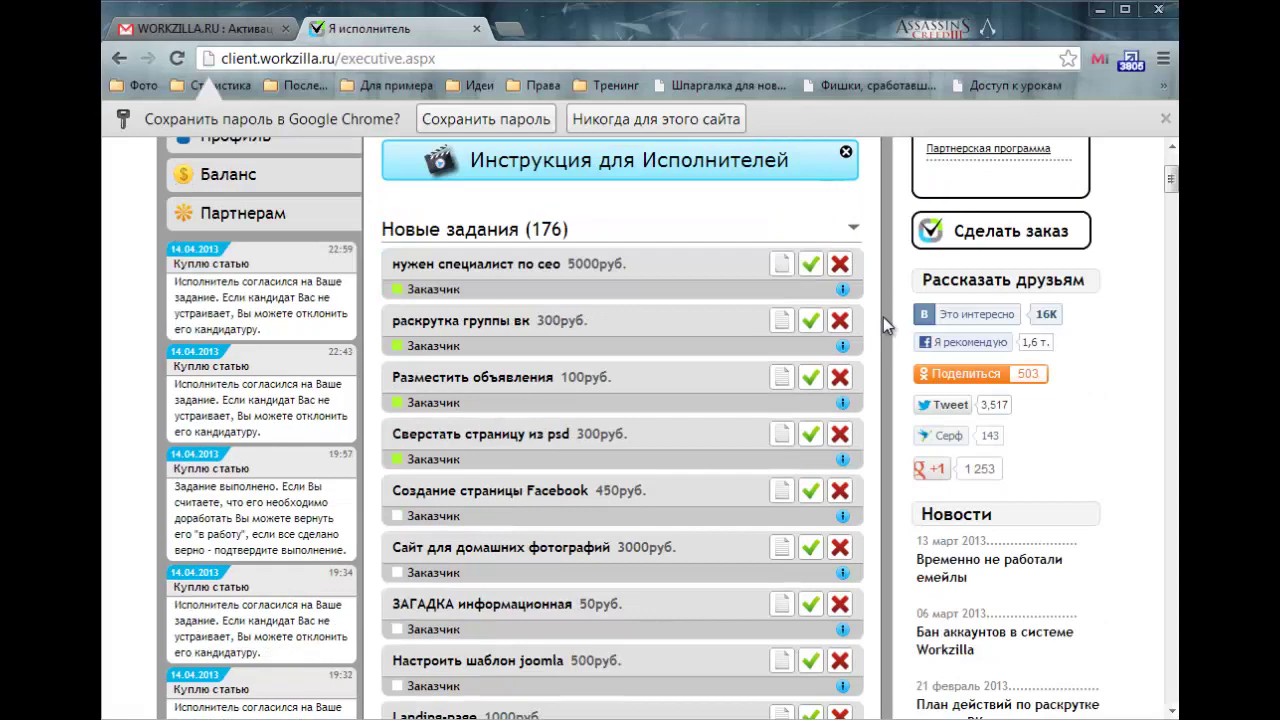
pyautogui.scroll(2, 883, 317)
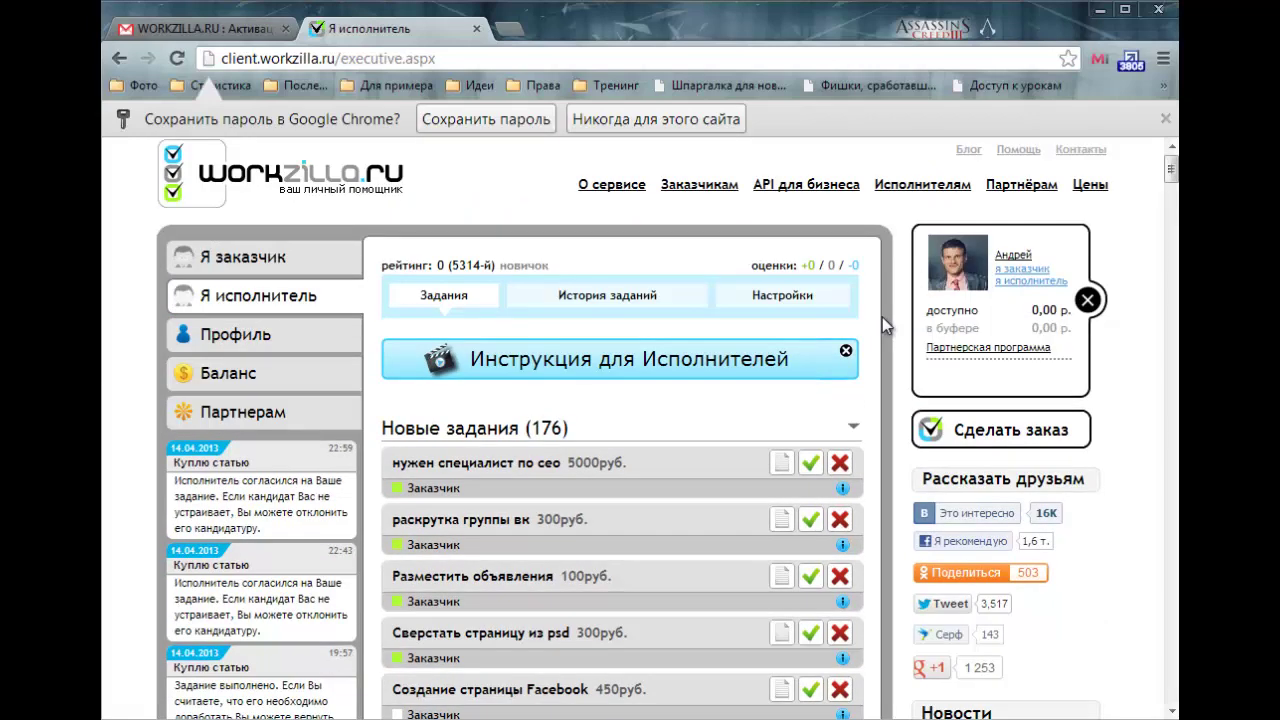
pyautogui.scroll(-5, 882, 317)
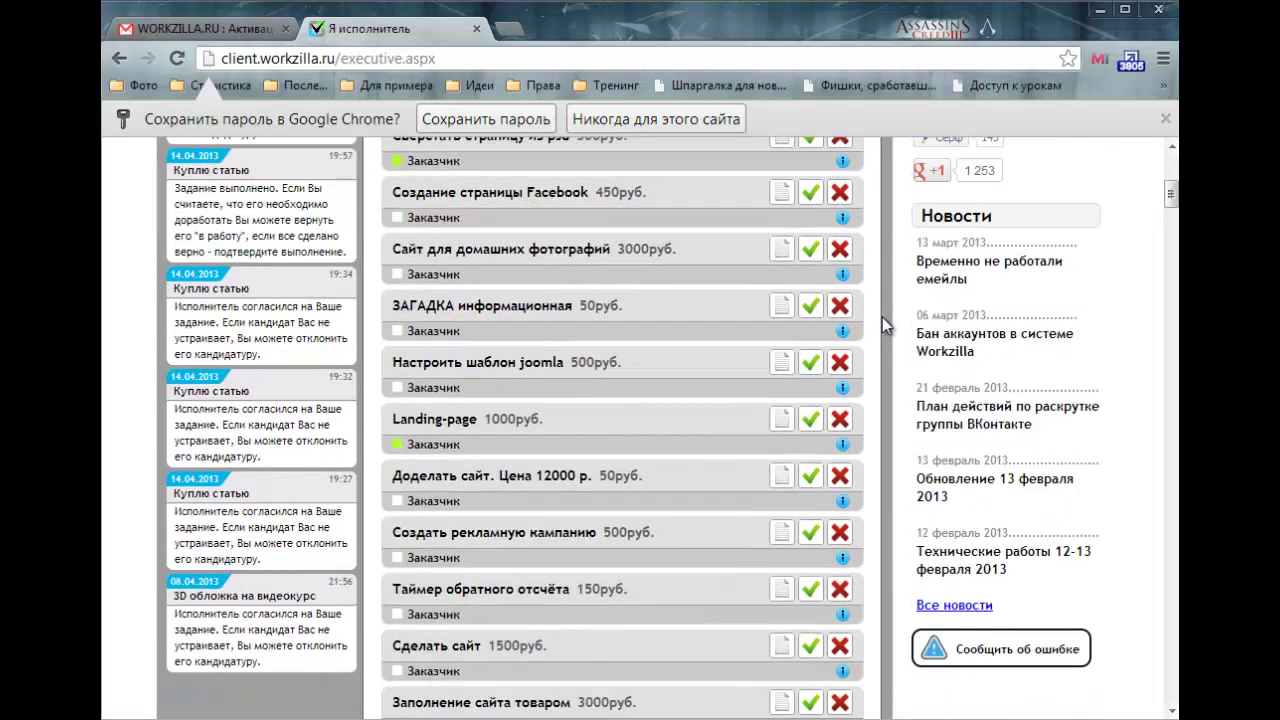
pyautogui.scroll(4, 882, 317)
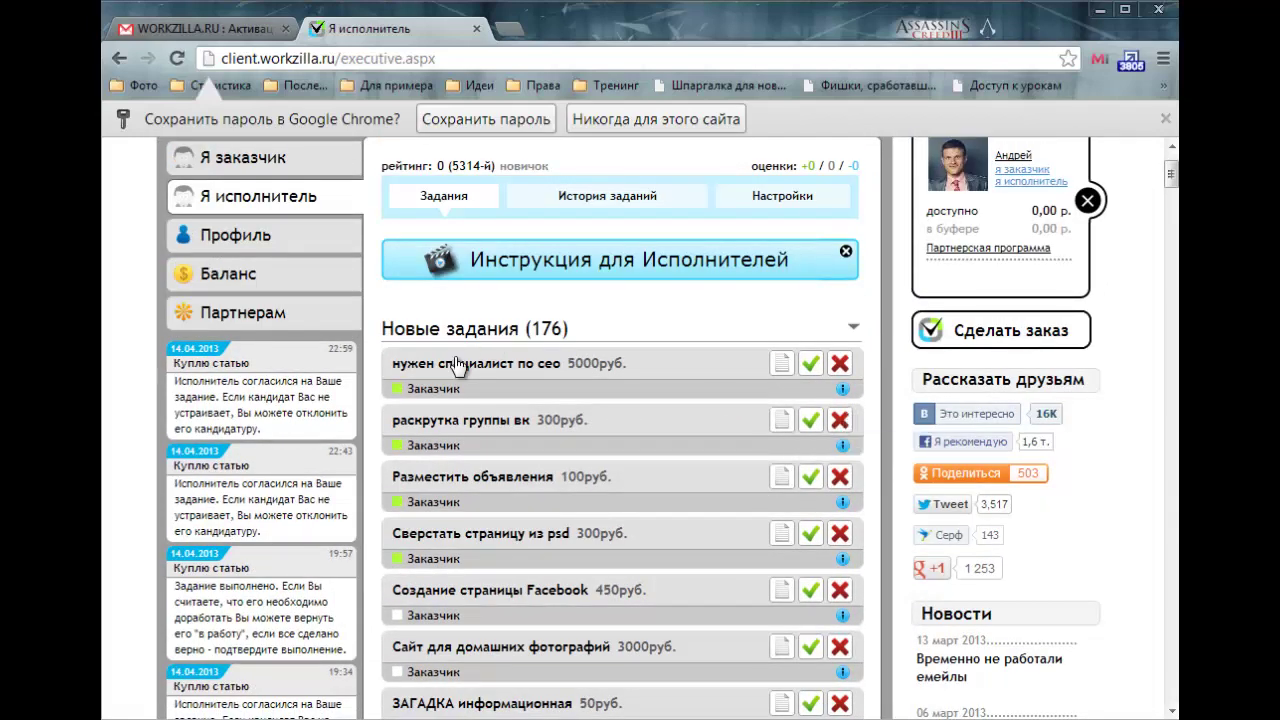
pyautogui.scroll(-1, 455, 370)
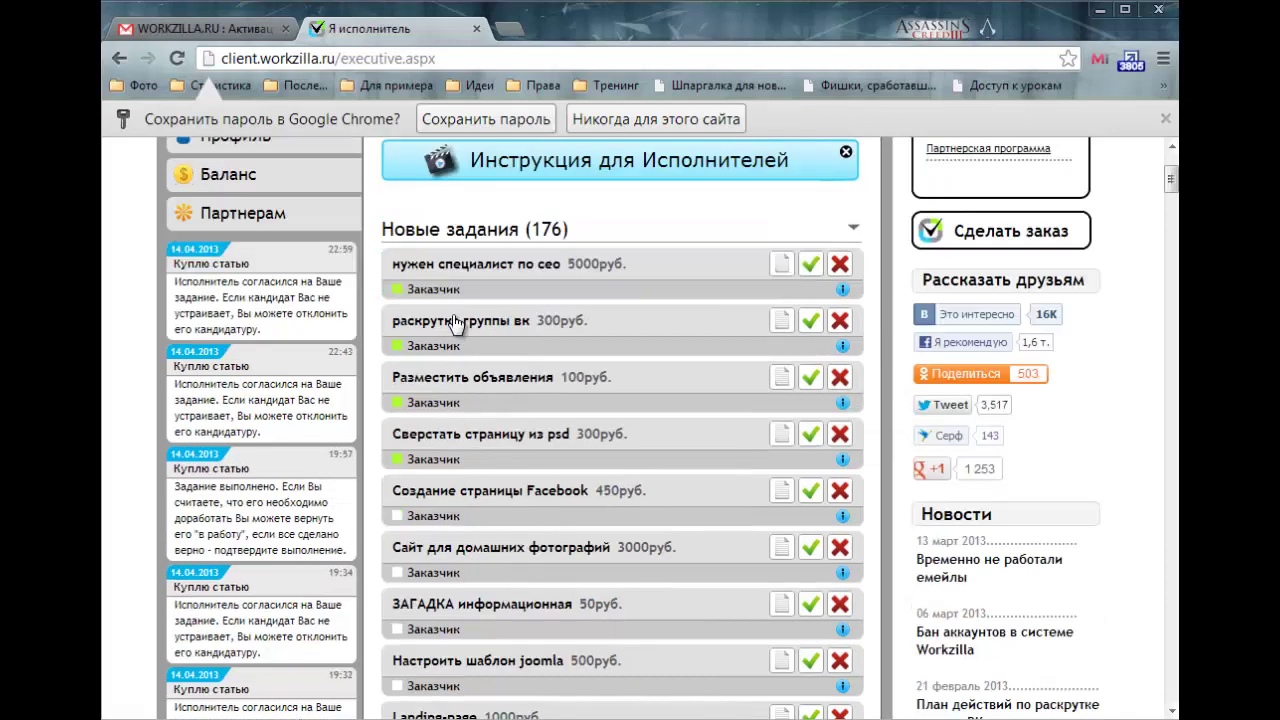
pyautogui.scroll(1, 437, 328)
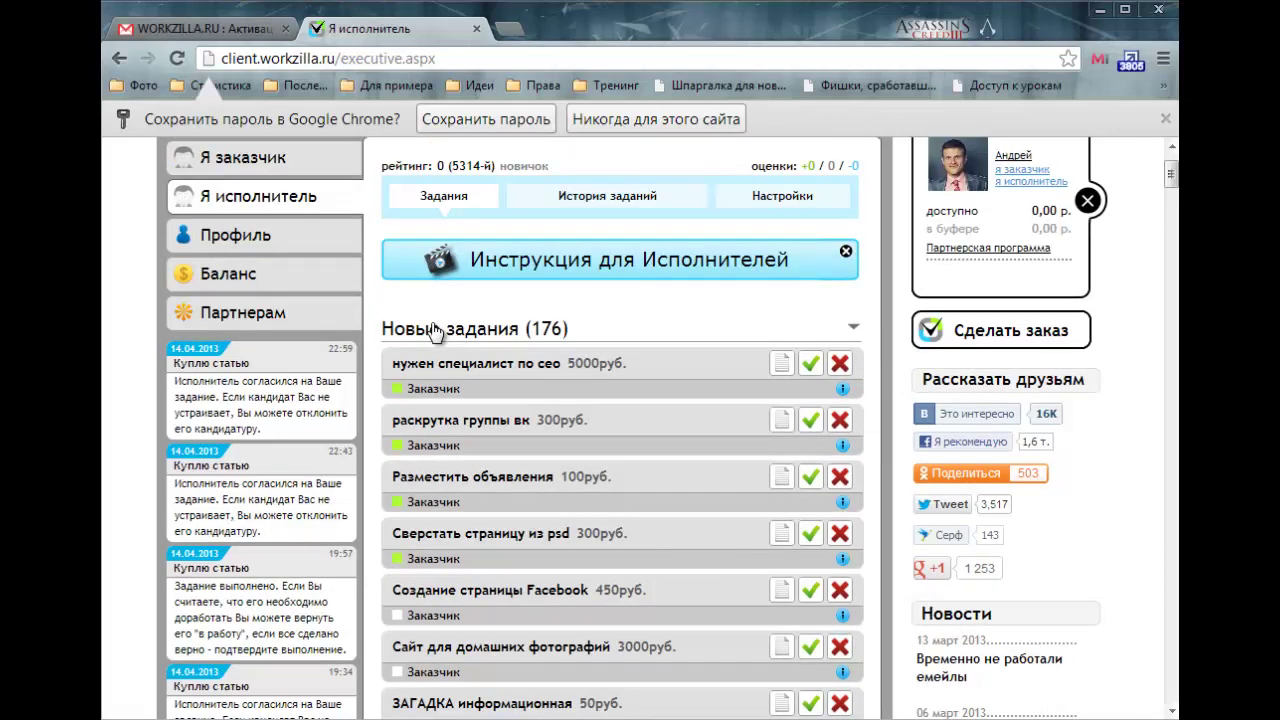
pyautogui.scroll(-4, 437, 328)
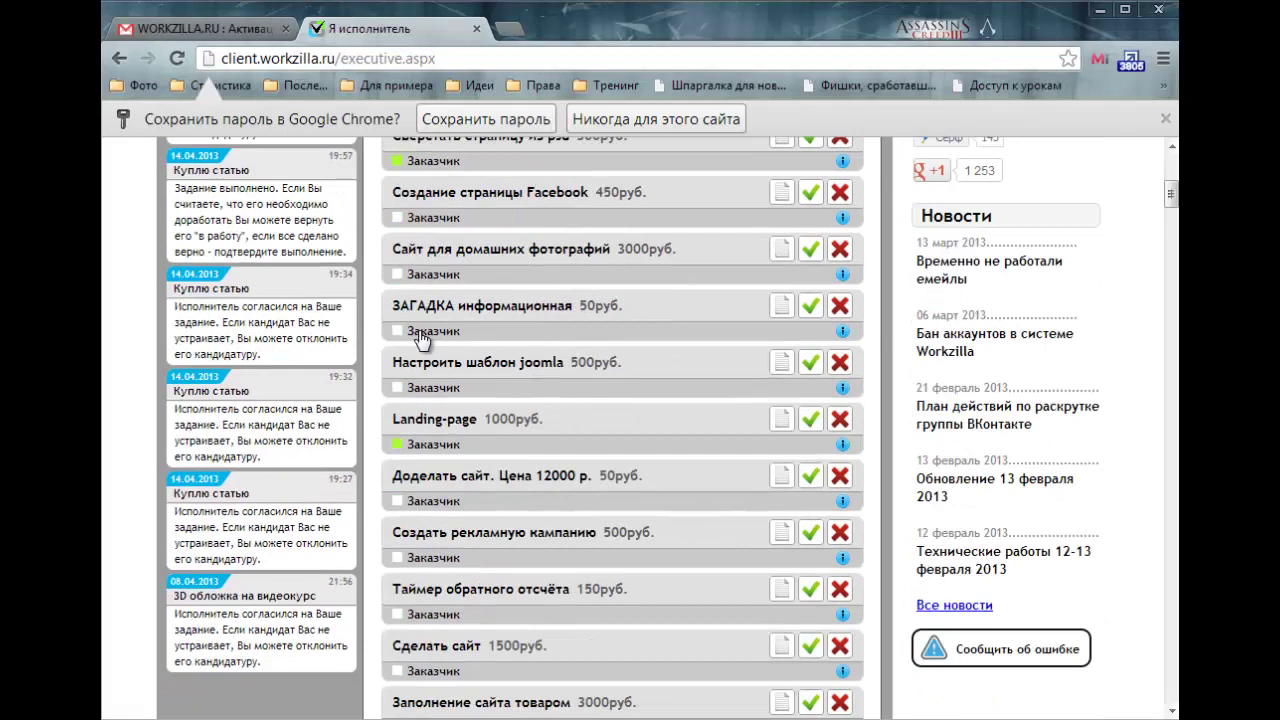
pyautogui.scroll(1, 422, 340)
pyautogui.scroll(2, 421, 340)
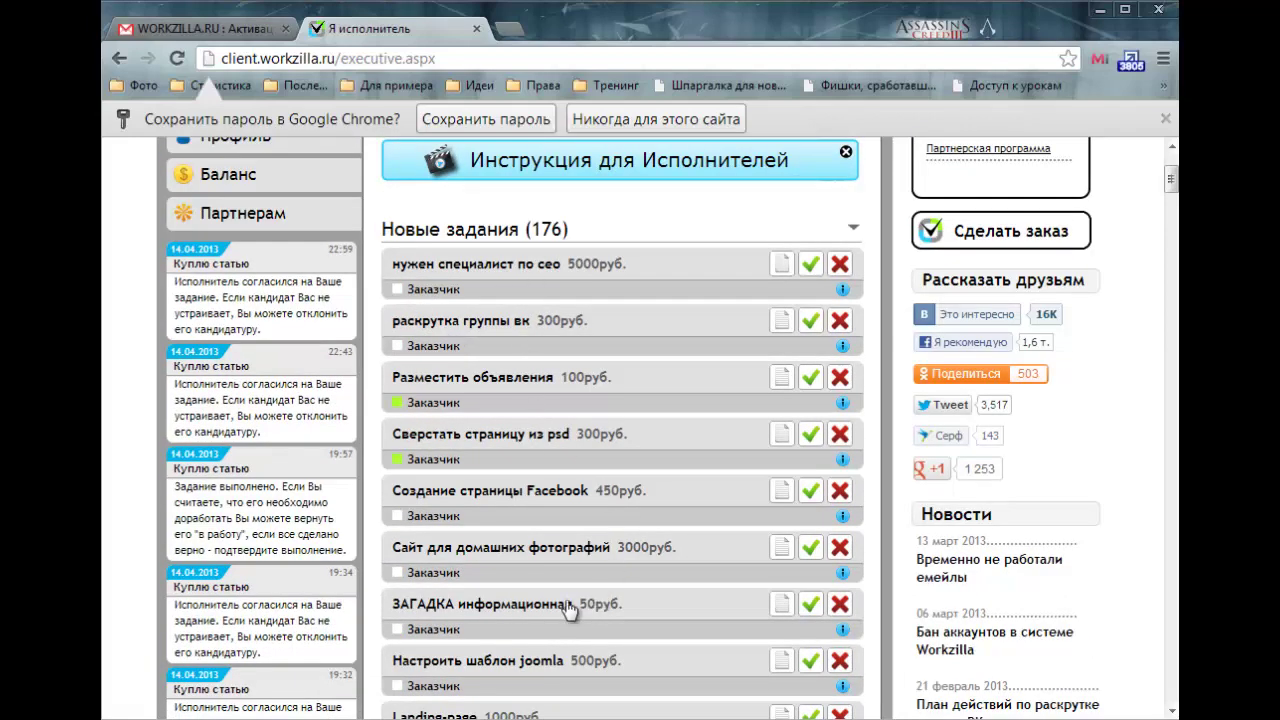
pyautogui.scroll(-1, 729, 517)
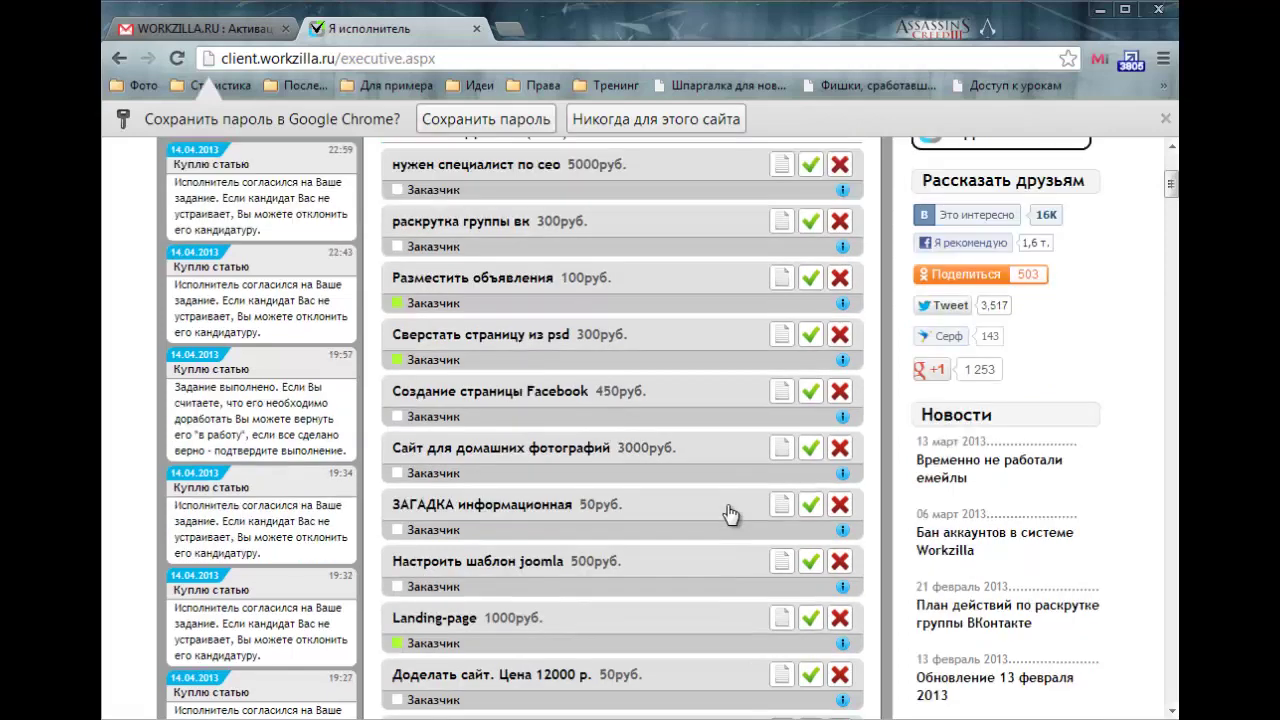
pyautogui.scroll(-2, 711, 505)
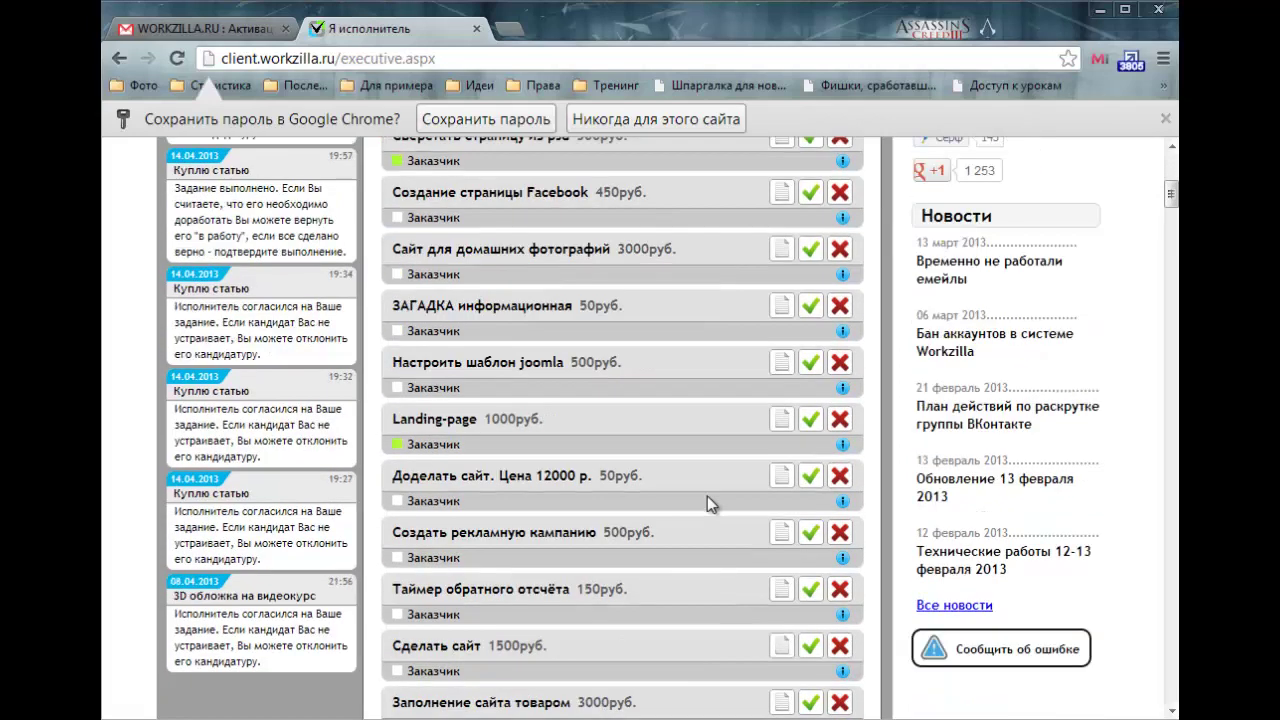
# Expand the task "Доделать сайт. Цена 12000 р." and read its description and the time allowed for completion
pyautogui.scroll(-1, 707, 496)
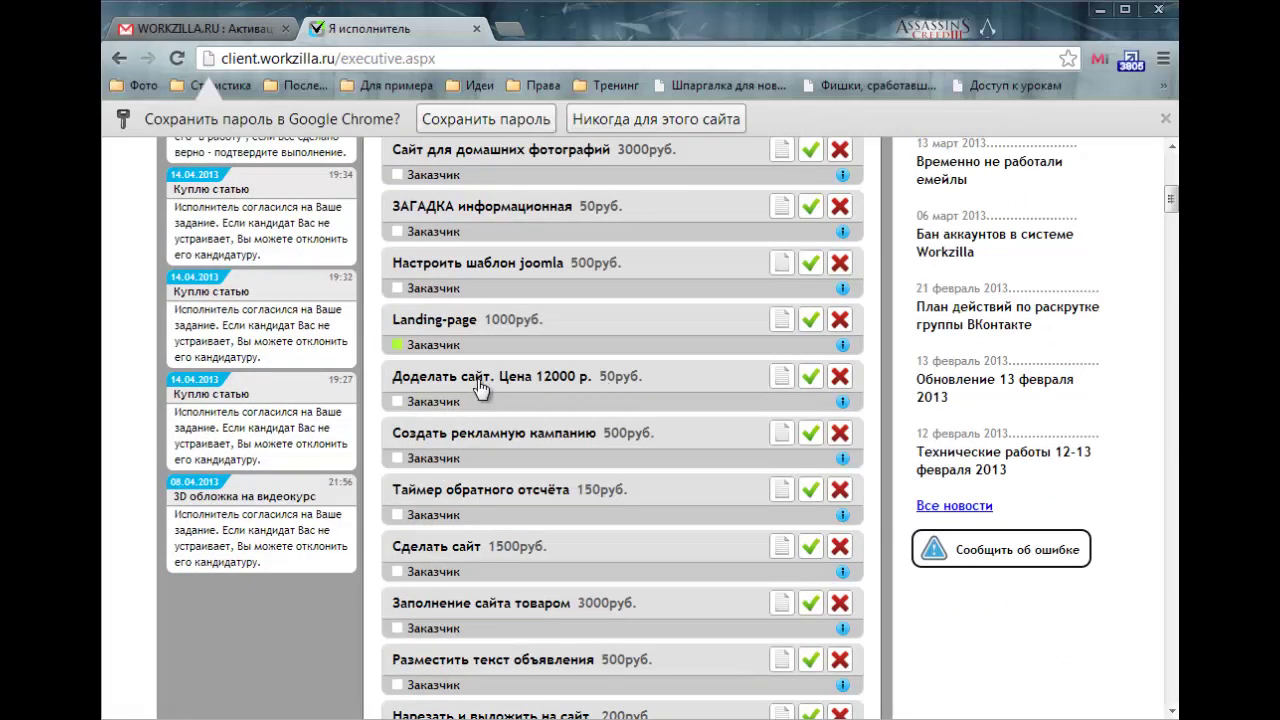
pyautogui.scroll(-1, 497, 369)
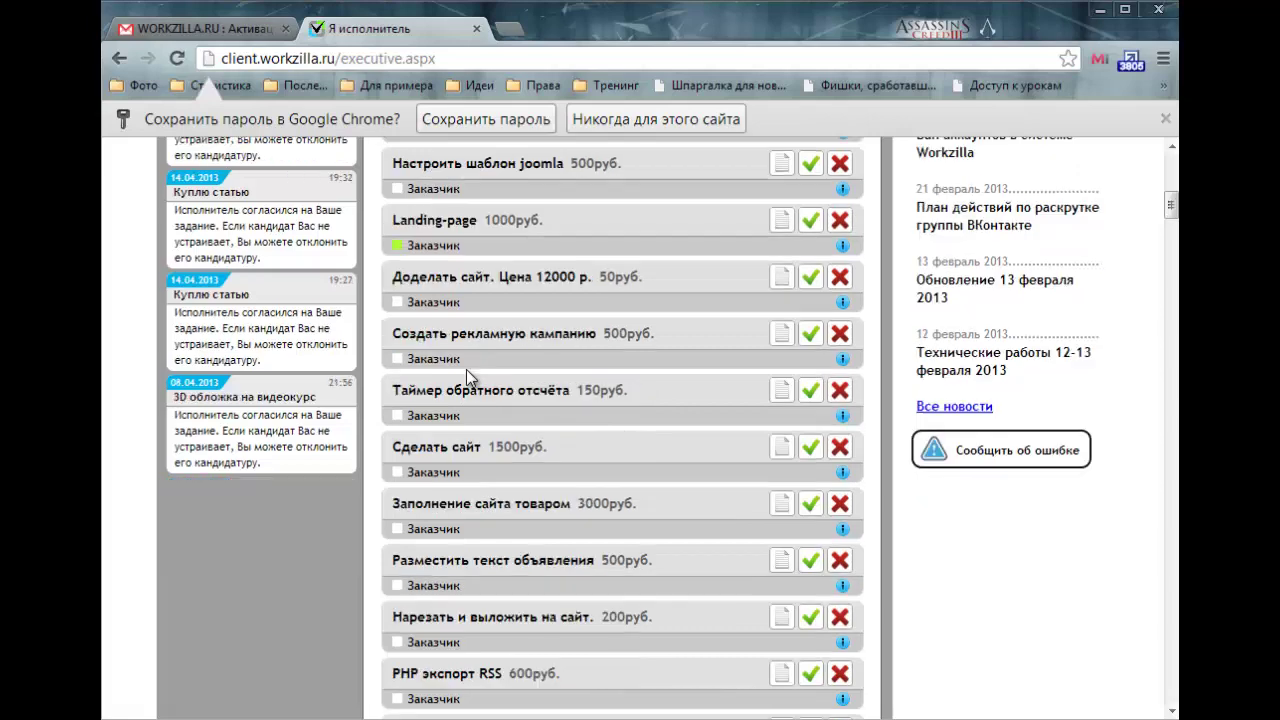
pyautogui.click(432, 285)
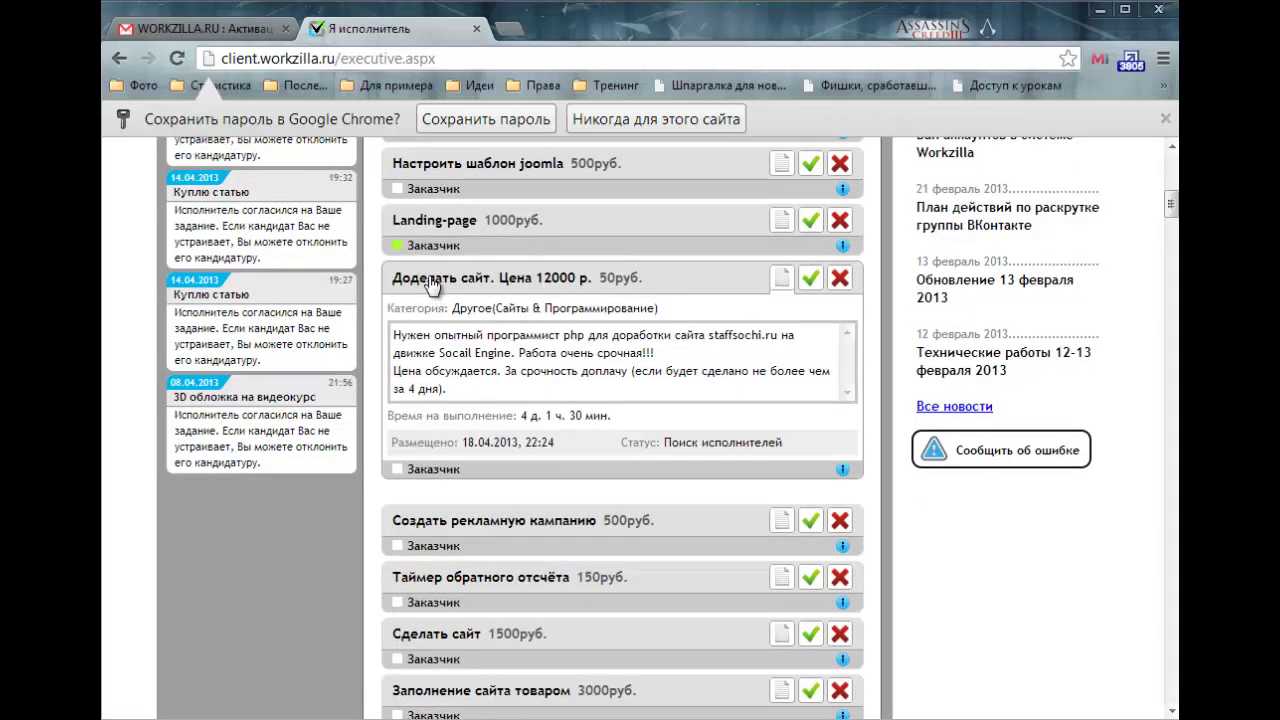
pyautogui.moveTo(447, 344); pyautogui.dragTo(478, 395)
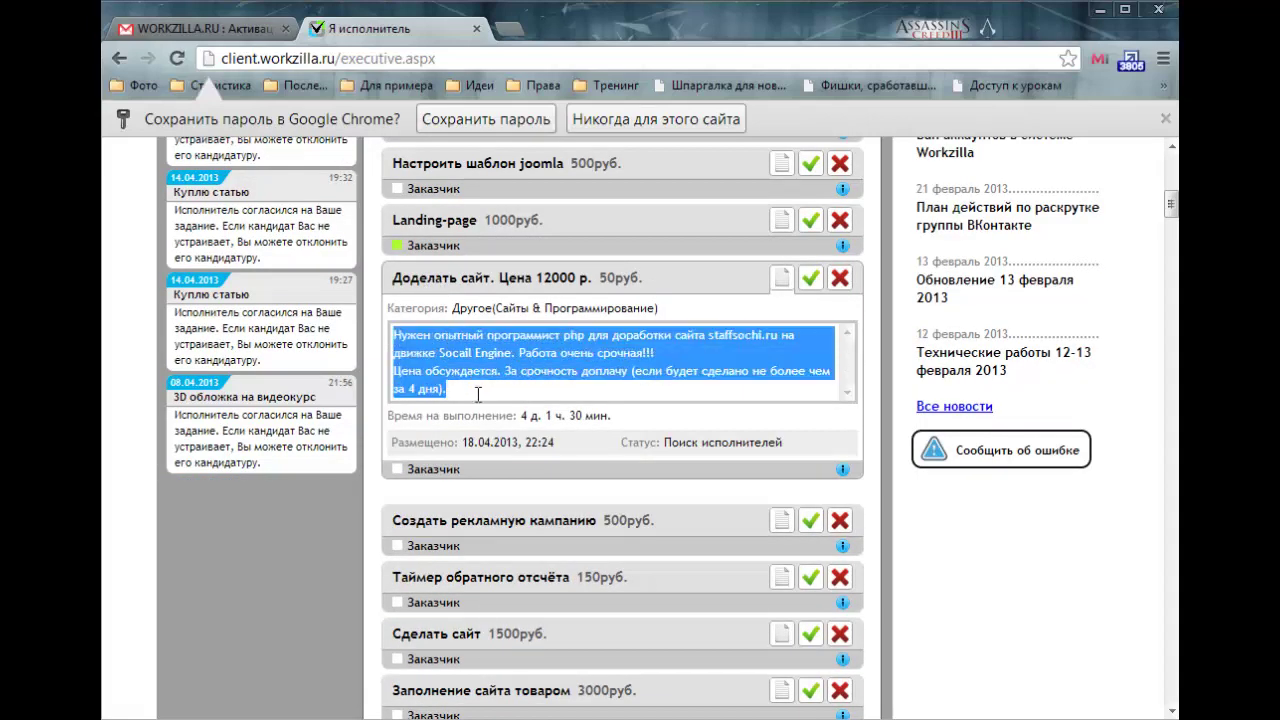
pyautogui.click(425, 348)
pyautogui.moveTo(400, 335); pyautogui.dragTo(636, 355)
pyautogui.click(572, 363)
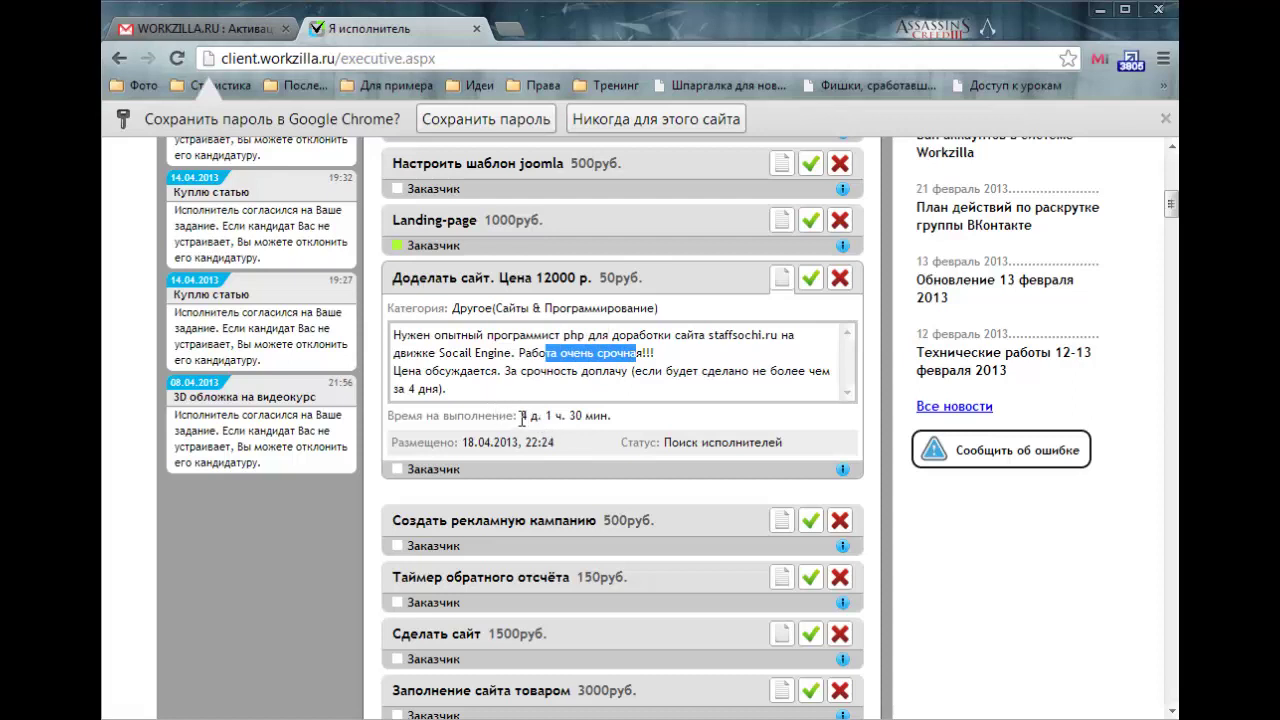
pyautogui.moveTo(521, 418); pyautogui.dragTo(628, 420)
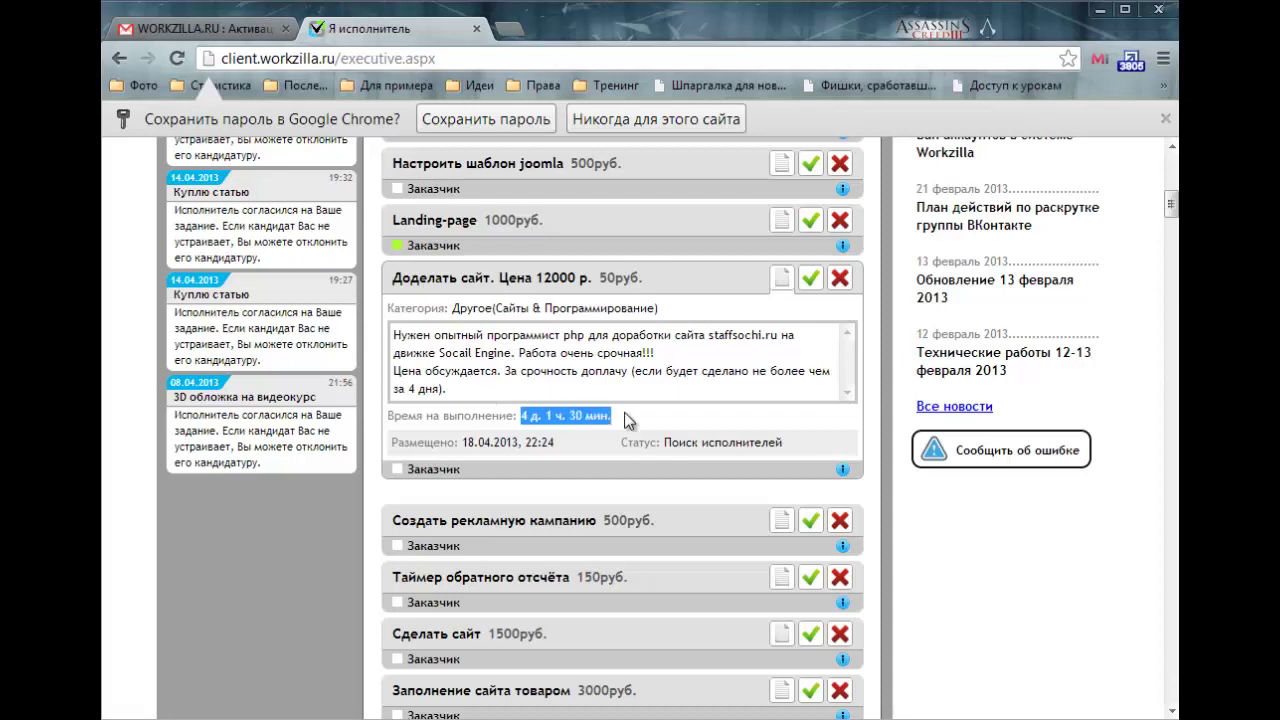
pyautogui.click(628, 420)
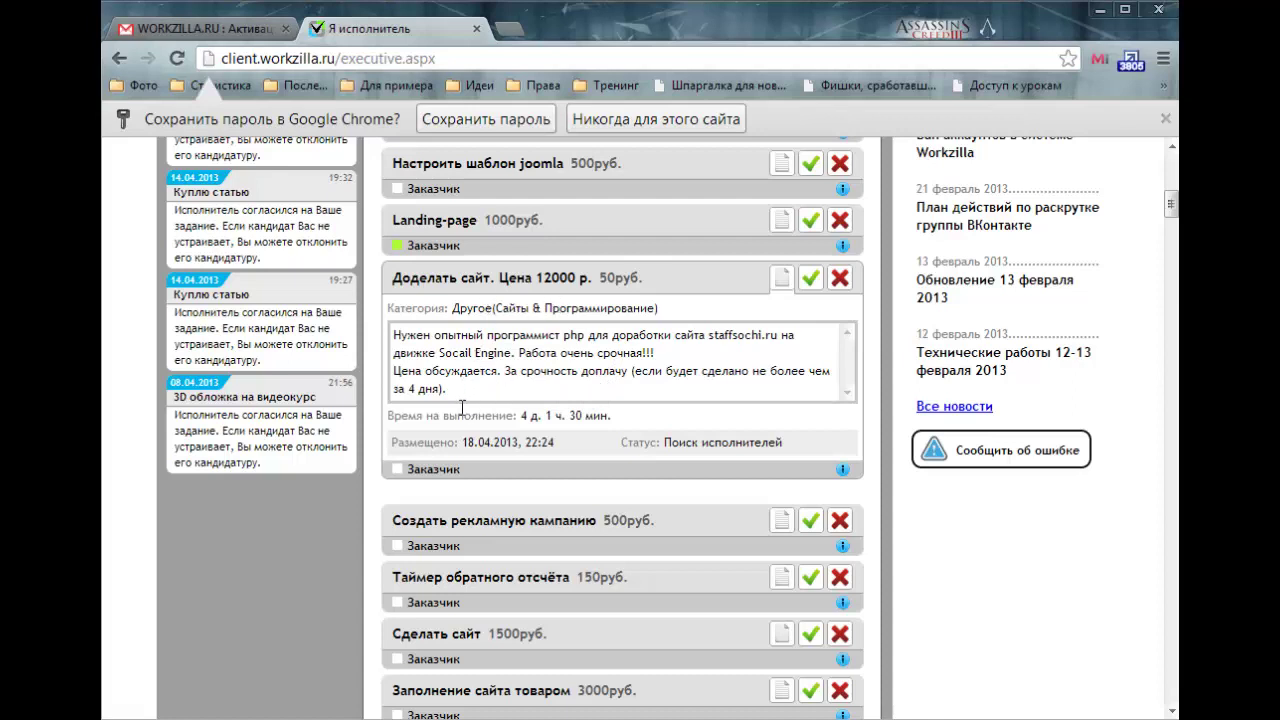
# Expand the customer details of the "Доделать сайт" task and review the rating, ordered and completed tasks, and additional information
pyautogui.click(434, 469)
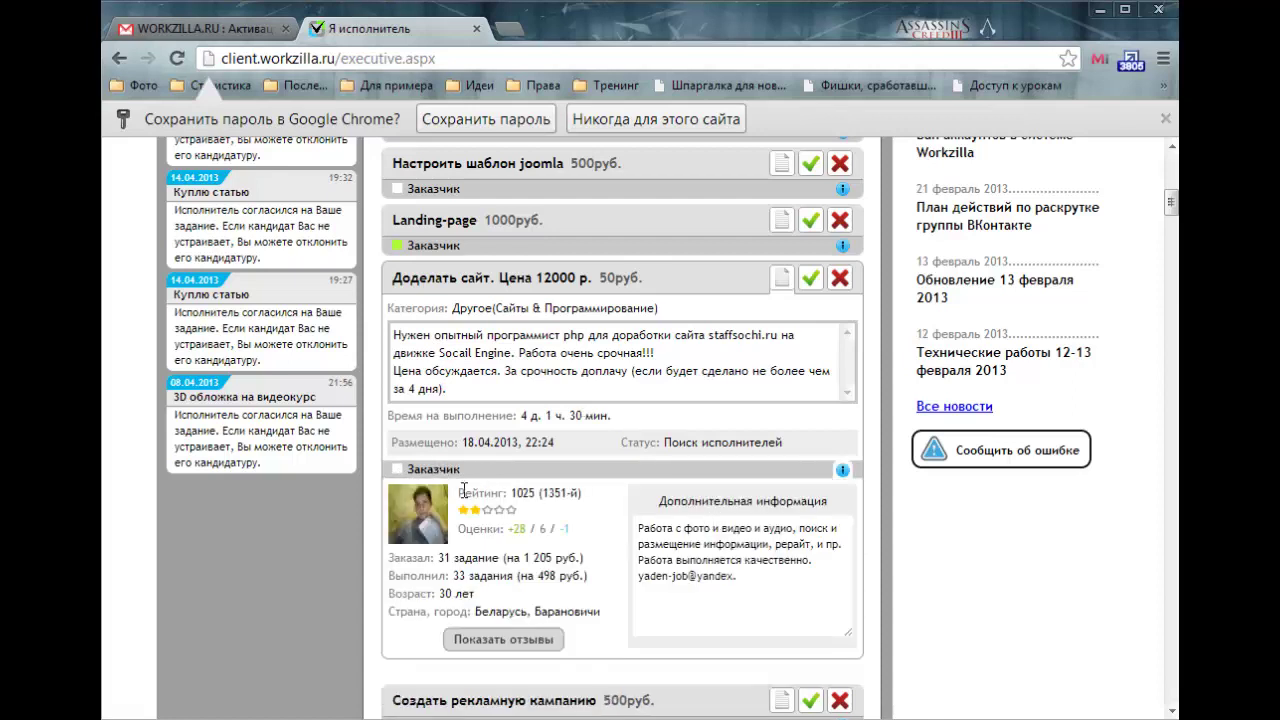
pyautogui.scroll(-1, 630, 543)
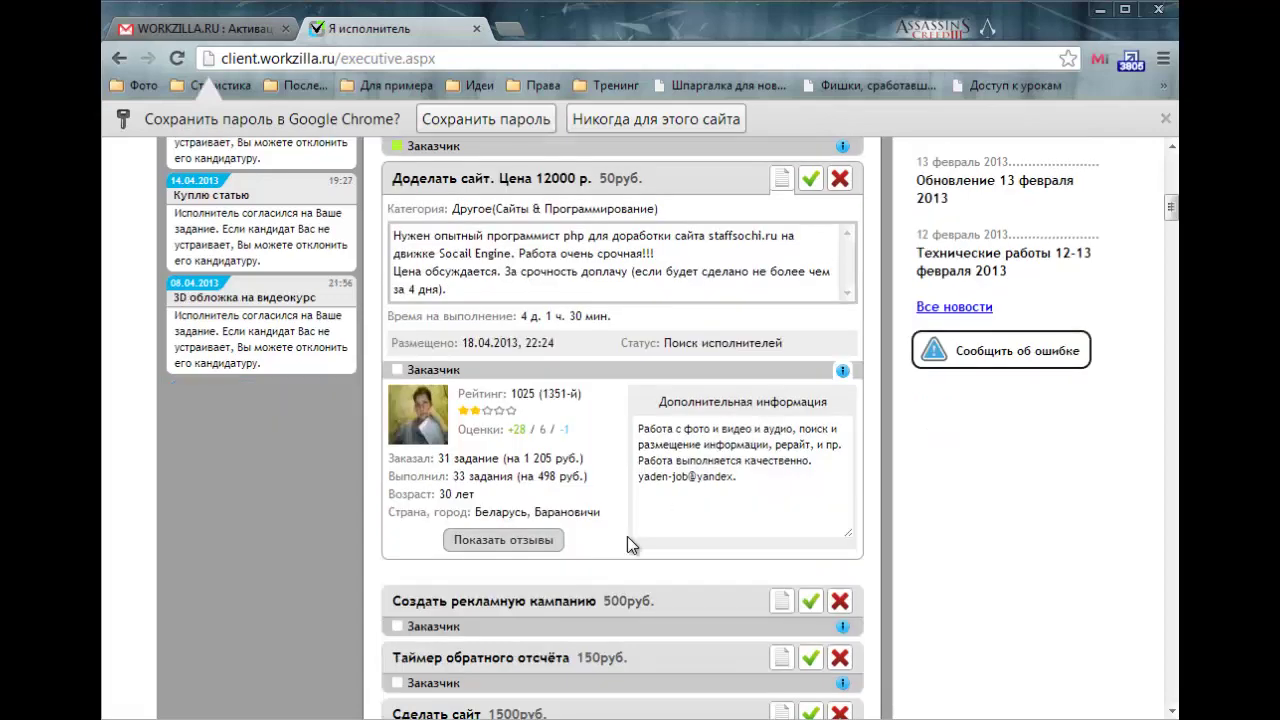
pyautogui.click(810, 501)
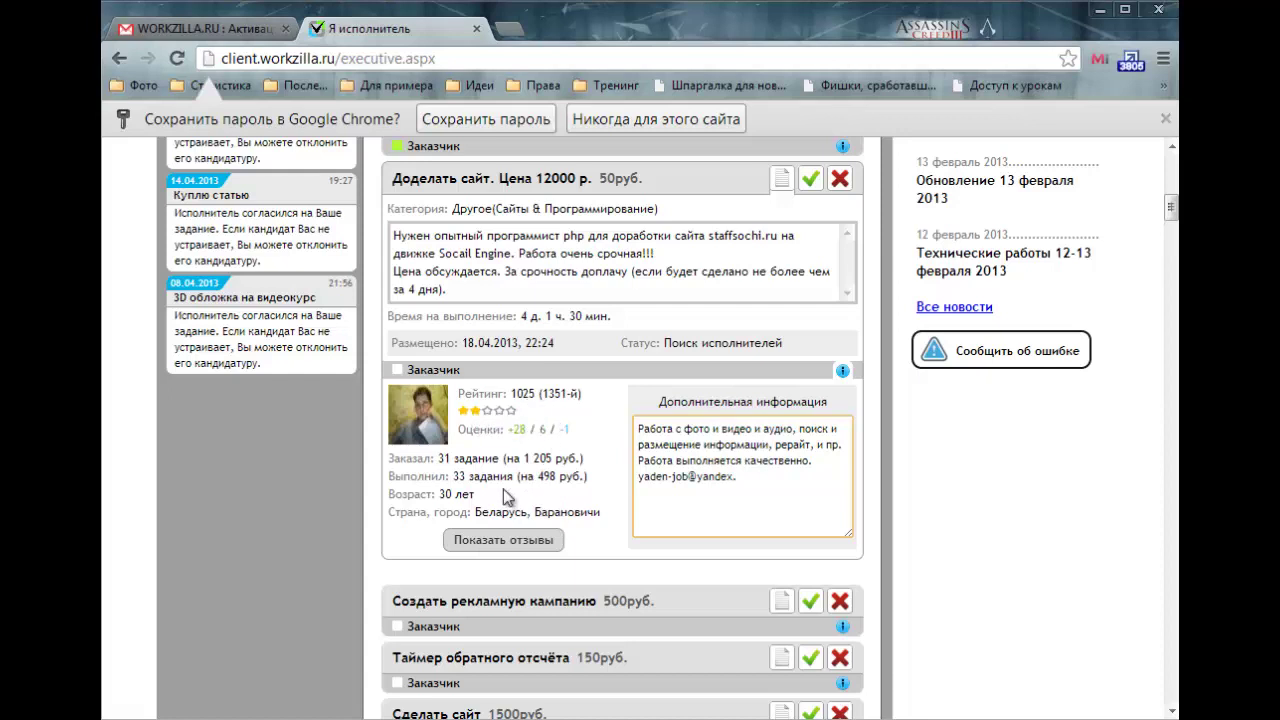
pyautogui.moveTo(390, 458); pyautogui.dragTo(482, 480)
pyautogui.click(482, 480)
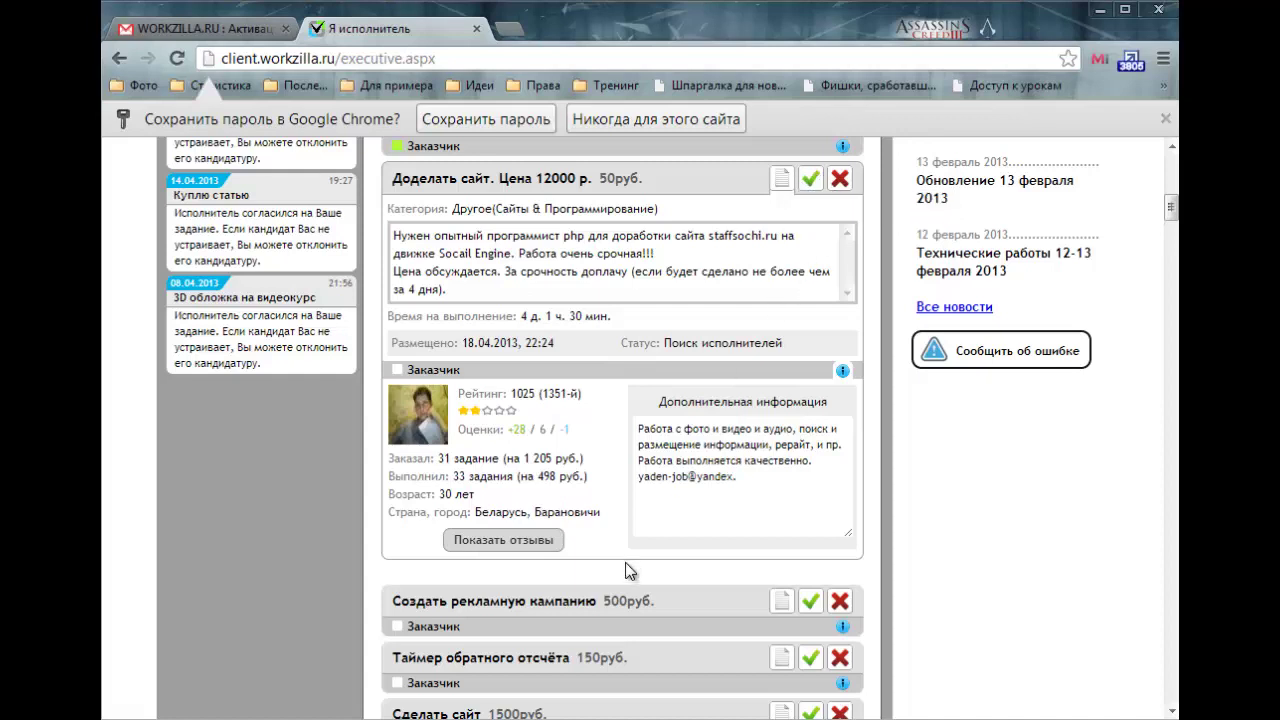
pyautogui.scroll(-3, 686, 568)
pyautogui.scroll(3, 686, 568)
pyautogui.scroll(2, 686, 568)
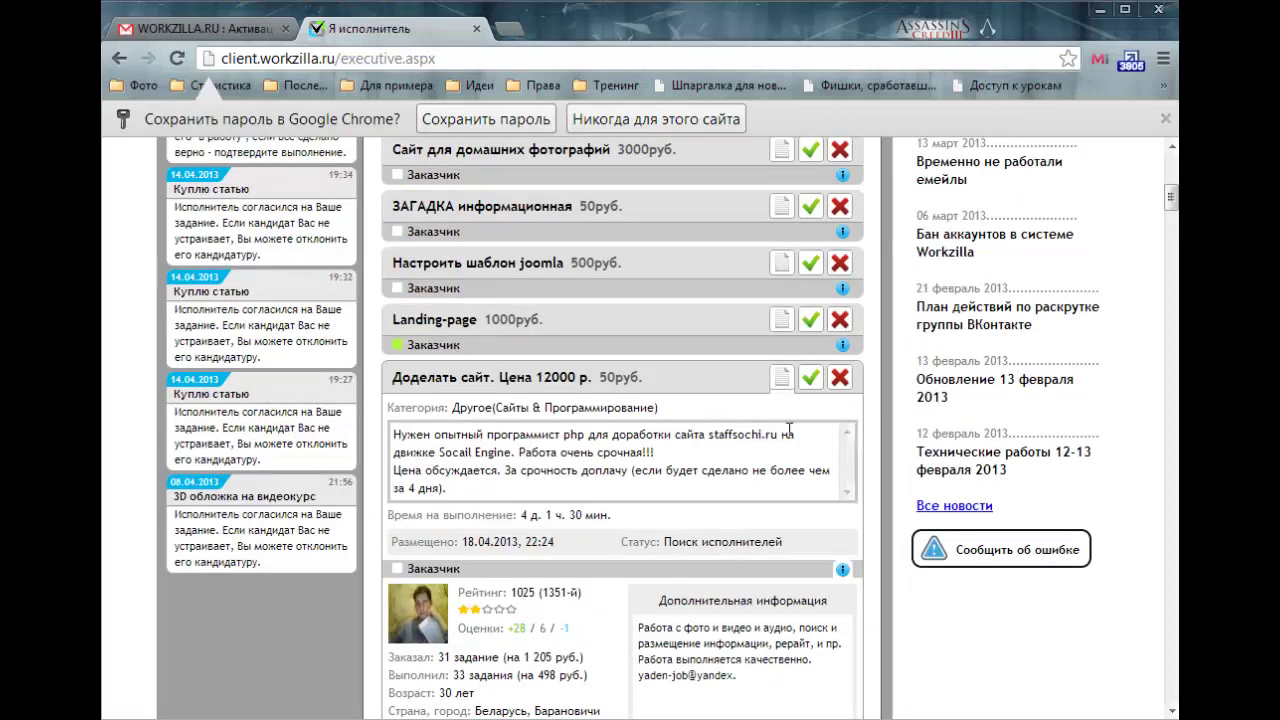
# Return to the start of the performer page and expand the "Инструкция для Исполнителей" video
pyautogui.scroll(-1, 850, 449)
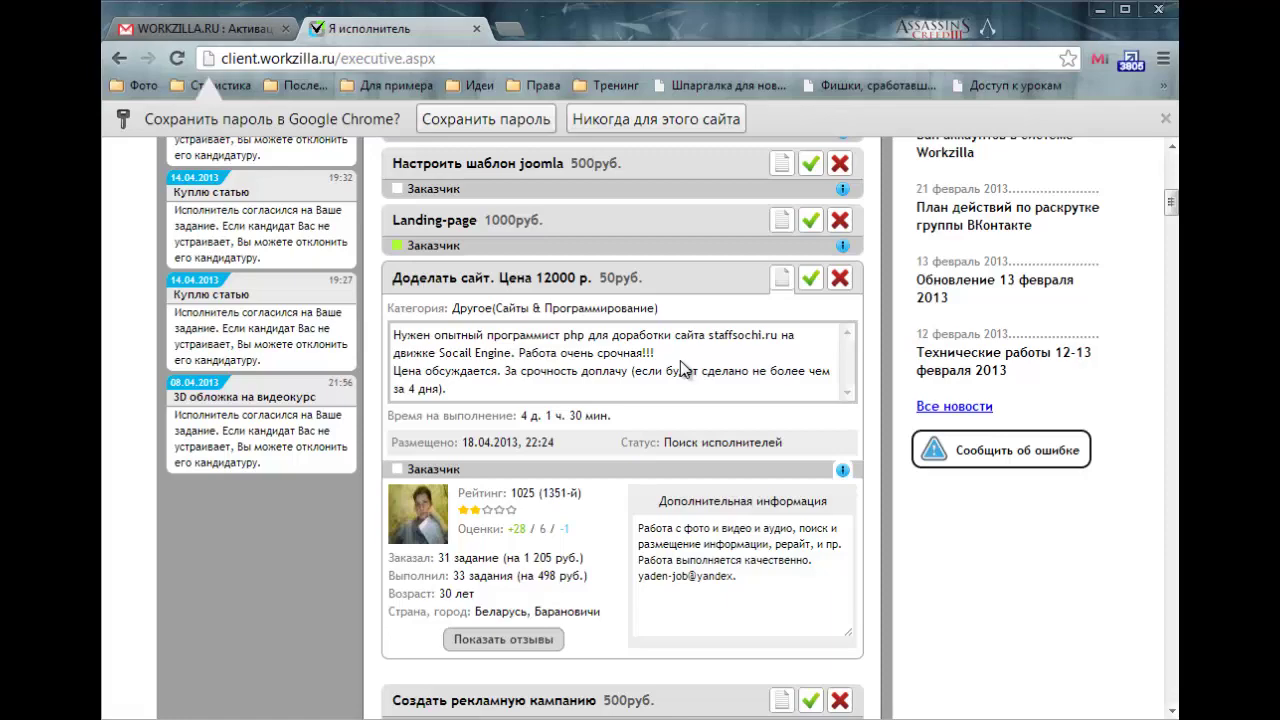
pyautogui.scroll(7, 683, 368)
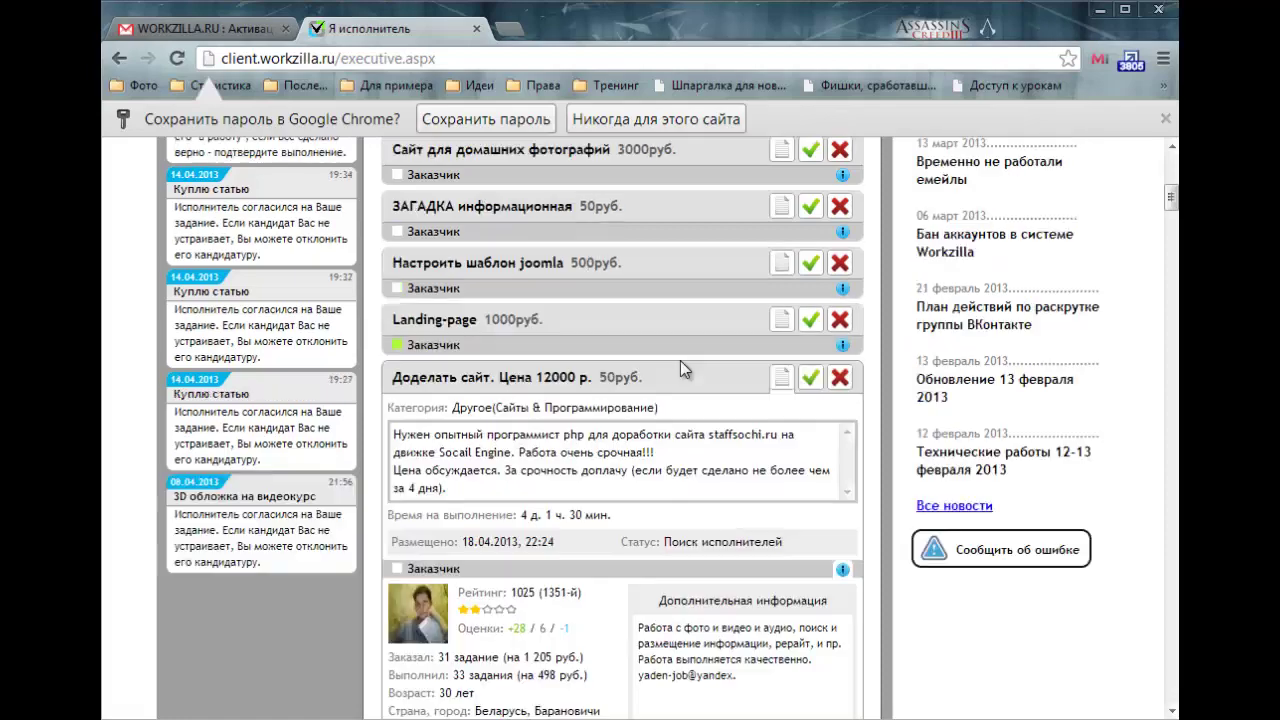
pyautogui.scroll(-7, 683, 368)
pyautogui.scroll(6, 680, 368)
pyautogui.scroll(1, 680, 368)
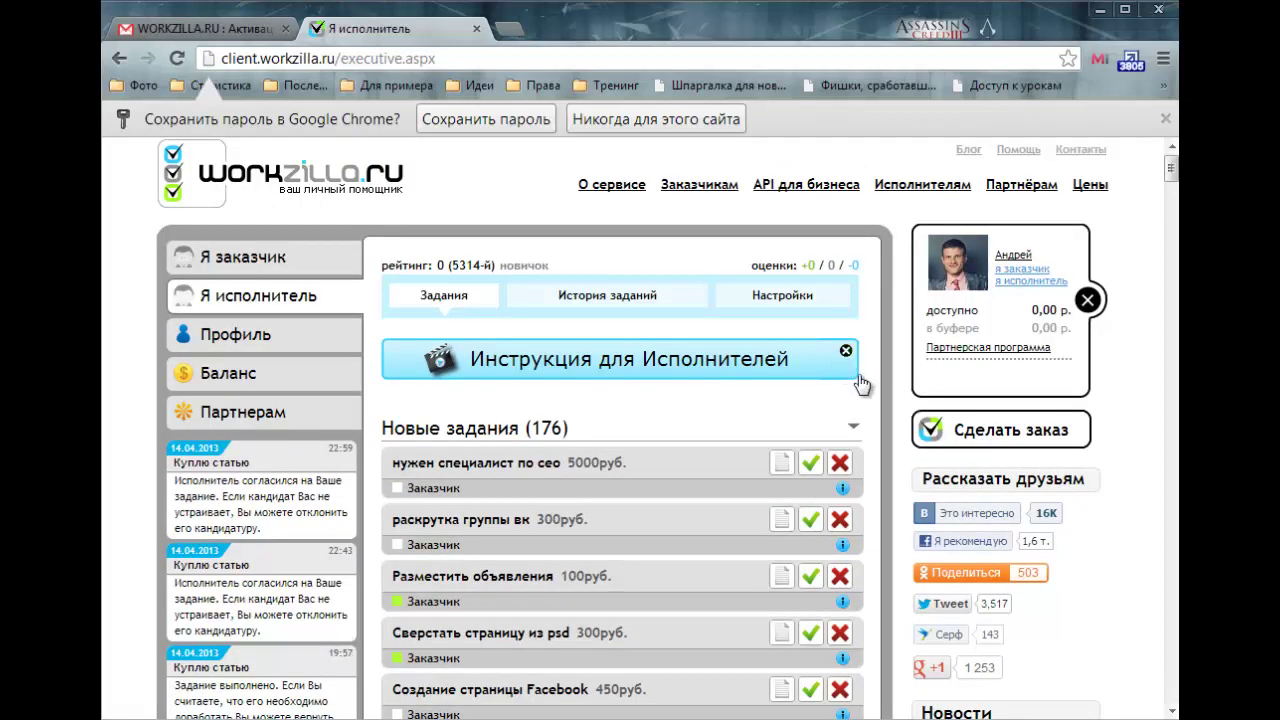
pyautogui.click(553, 370)
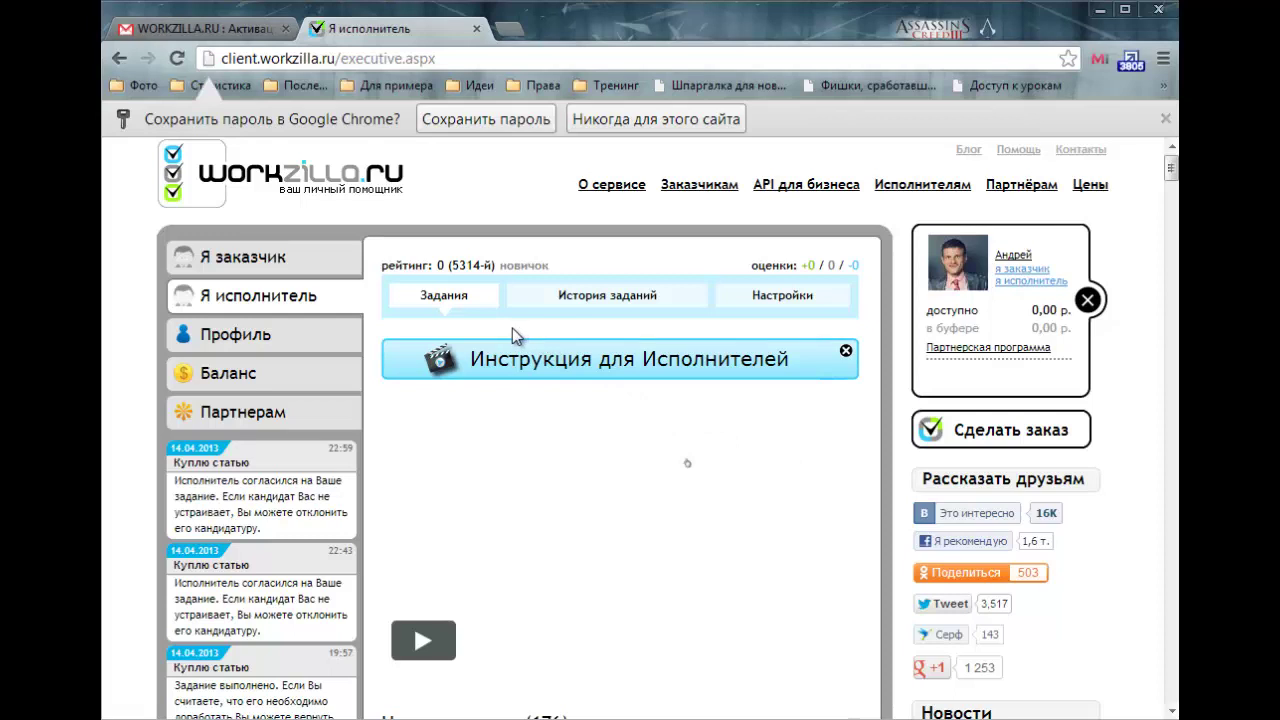
# Start a new task as a customer and set its short description to "3D обложка на видеокурс"
pyautogui.click(243, 262)
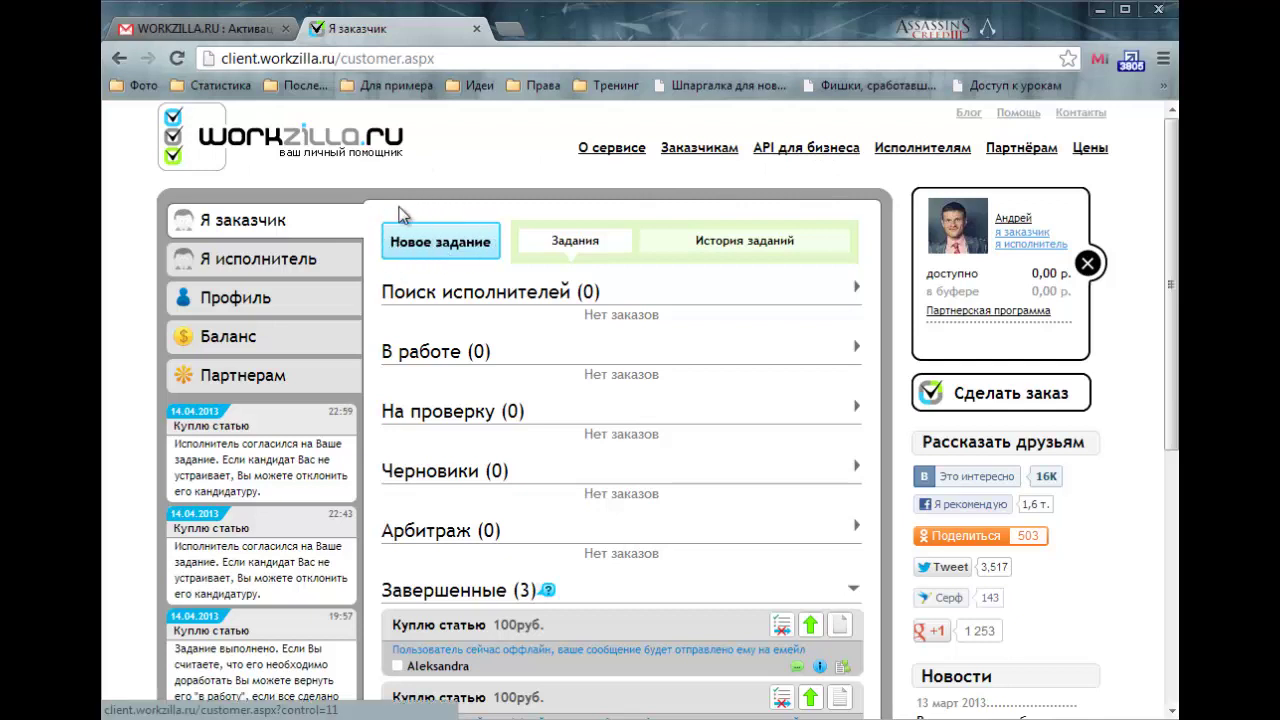
pyautogui.click(424, 246)
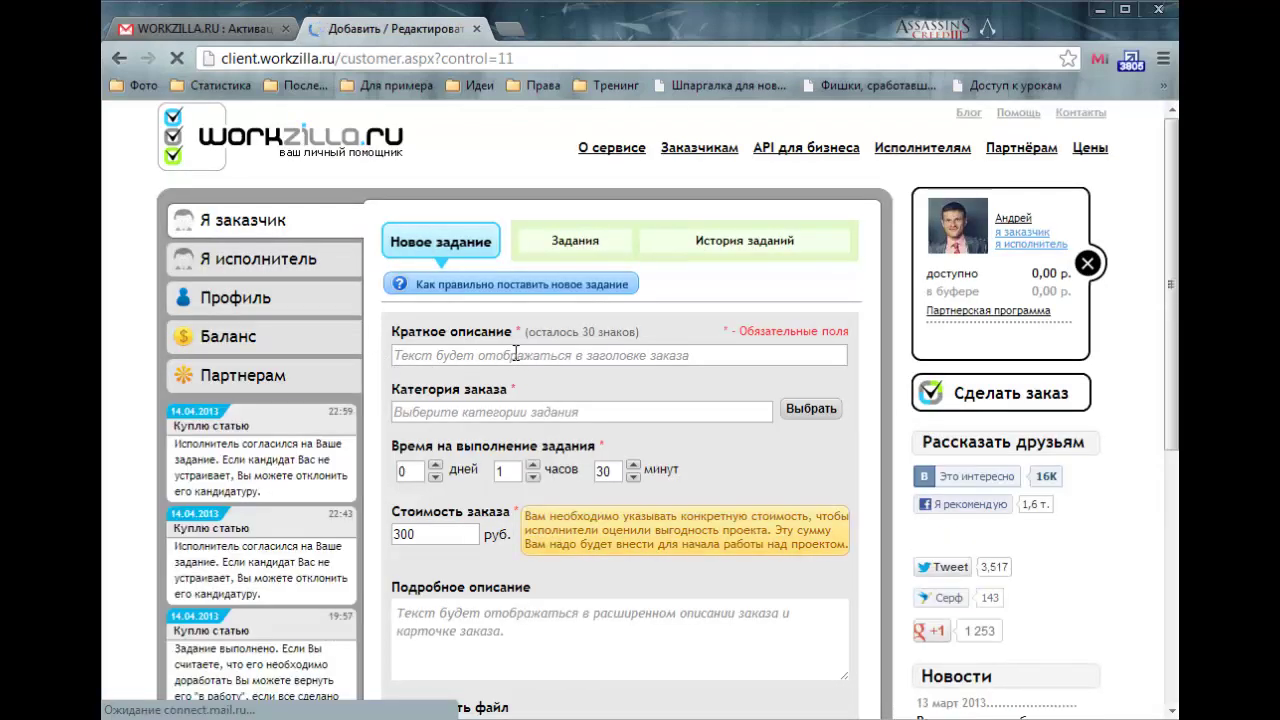
pyautogui.click(516, 354)
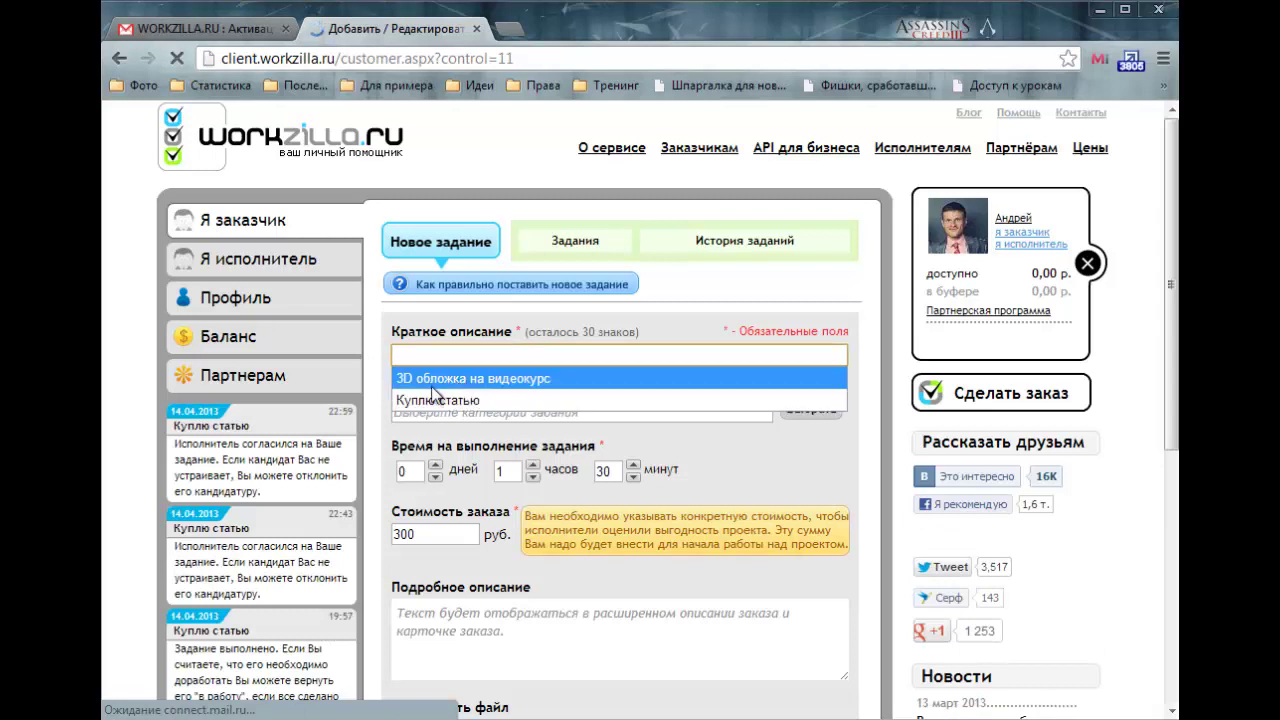
pyautogui.click(528, 379)
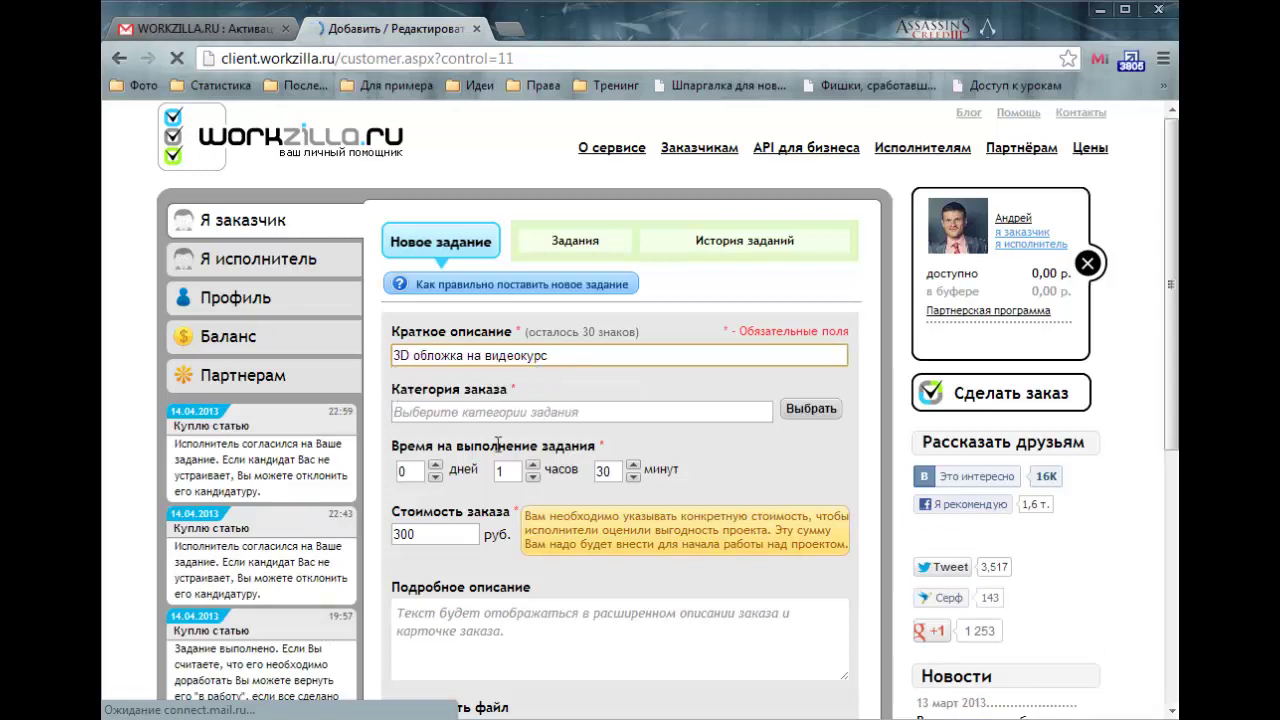
# Assign the new task to the category "Другое(Дизайн)" under "Дизайн"
pyautogui.click(440, 411)
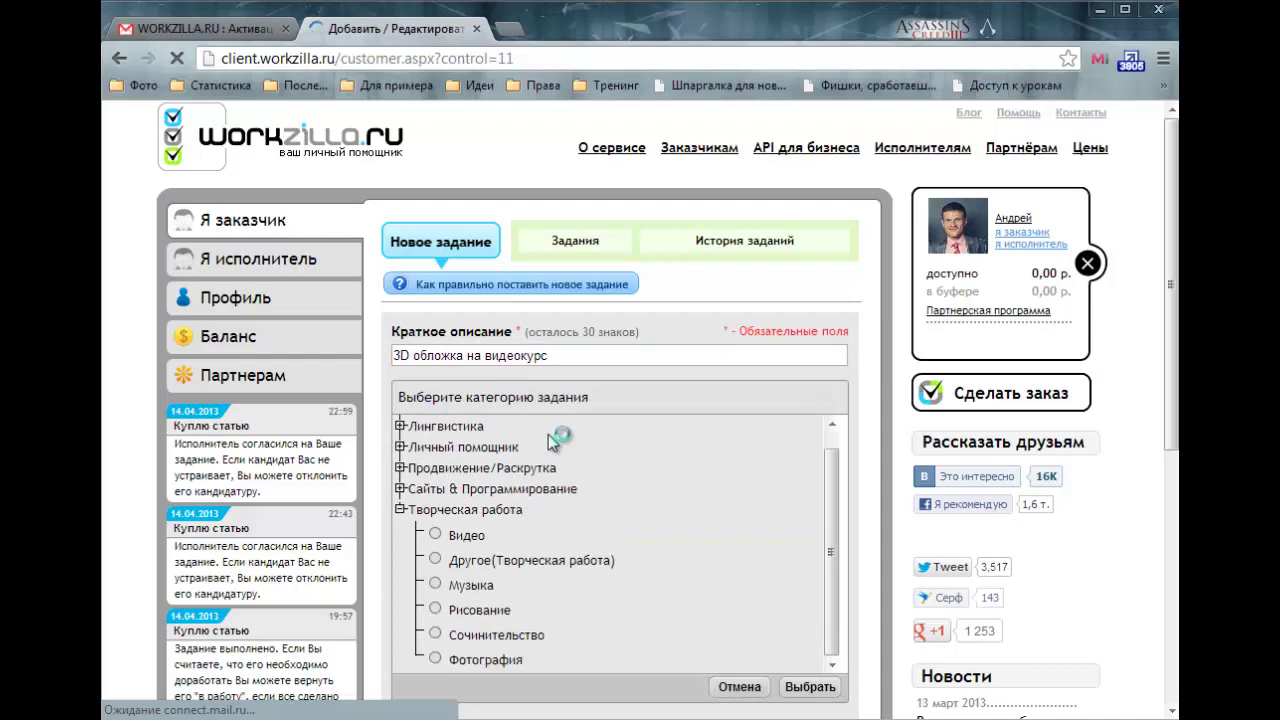
pyautogui.scroll(-1, 548, 434)
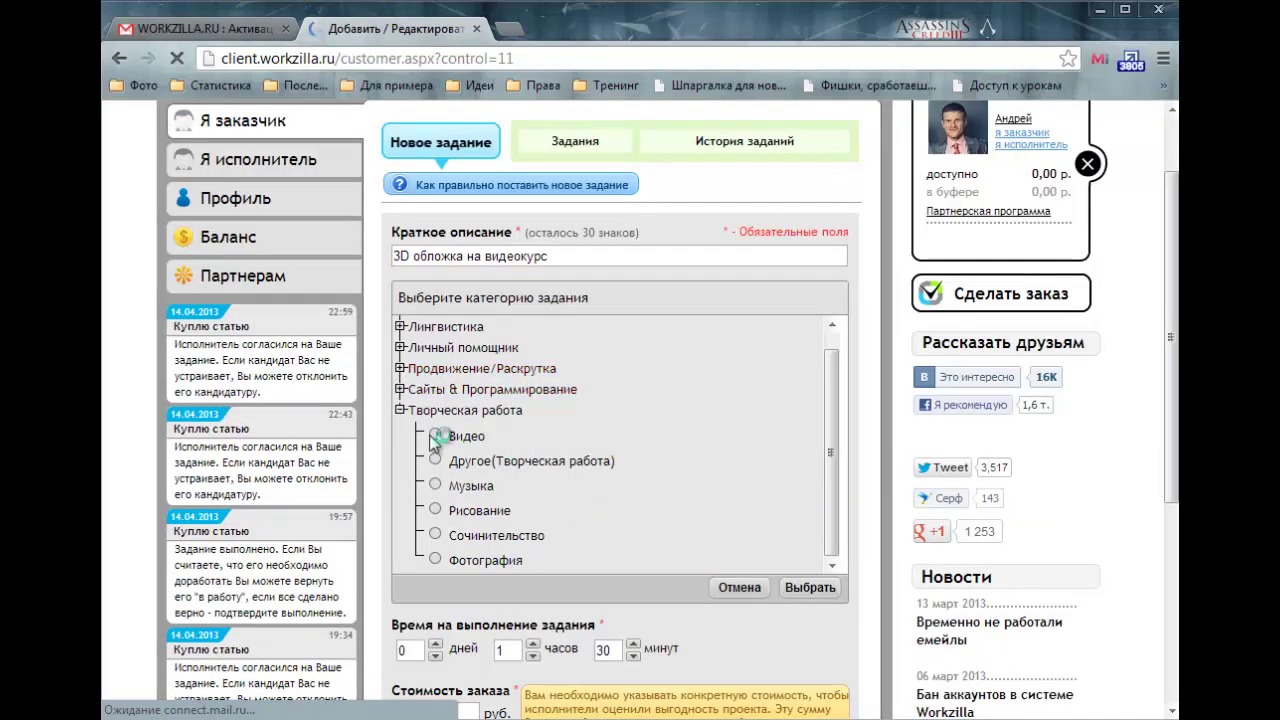
pyautogui.click(400, 410)
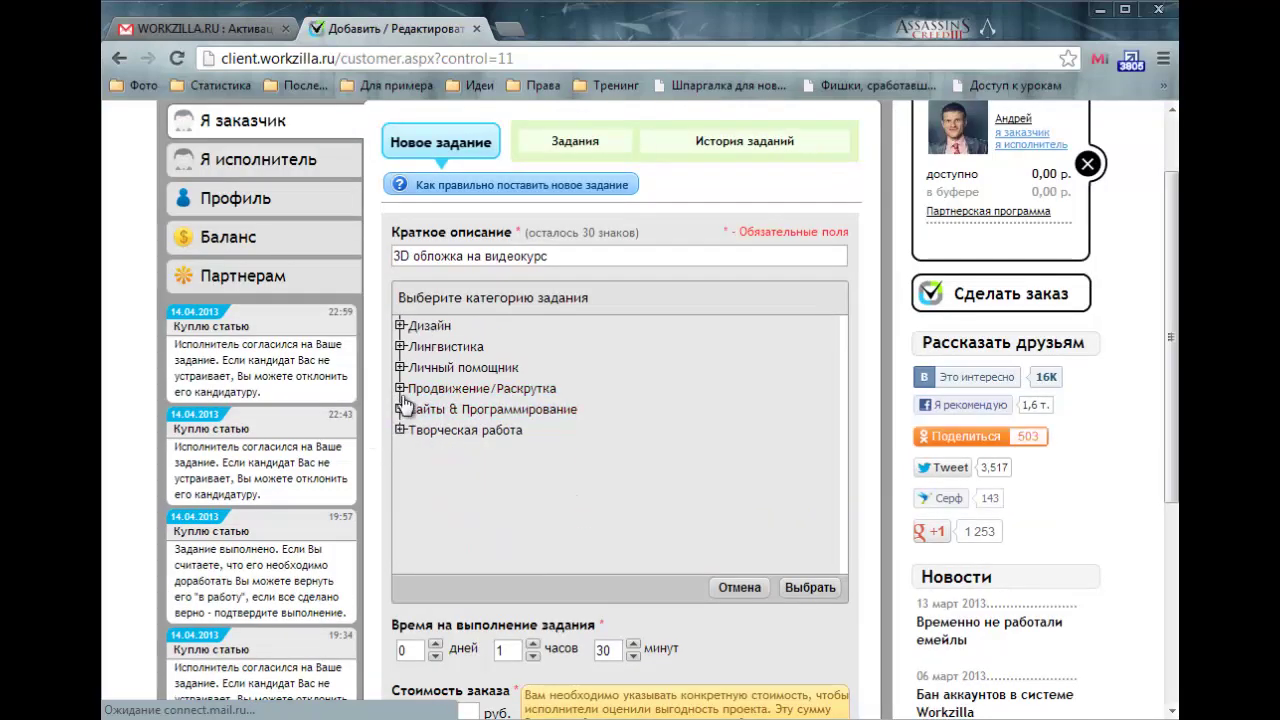
pyautogui.click(401, 328)
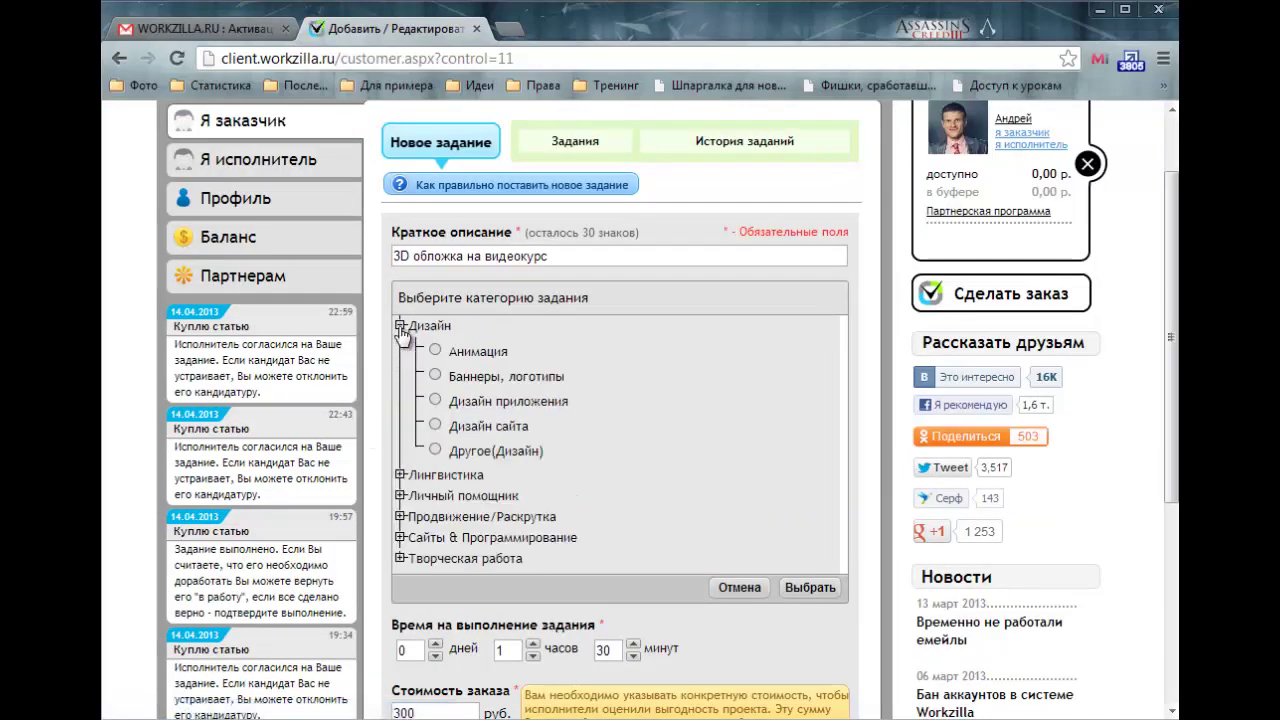
pyautogui.click(435, 449)
pyautogui.click(810, 587)
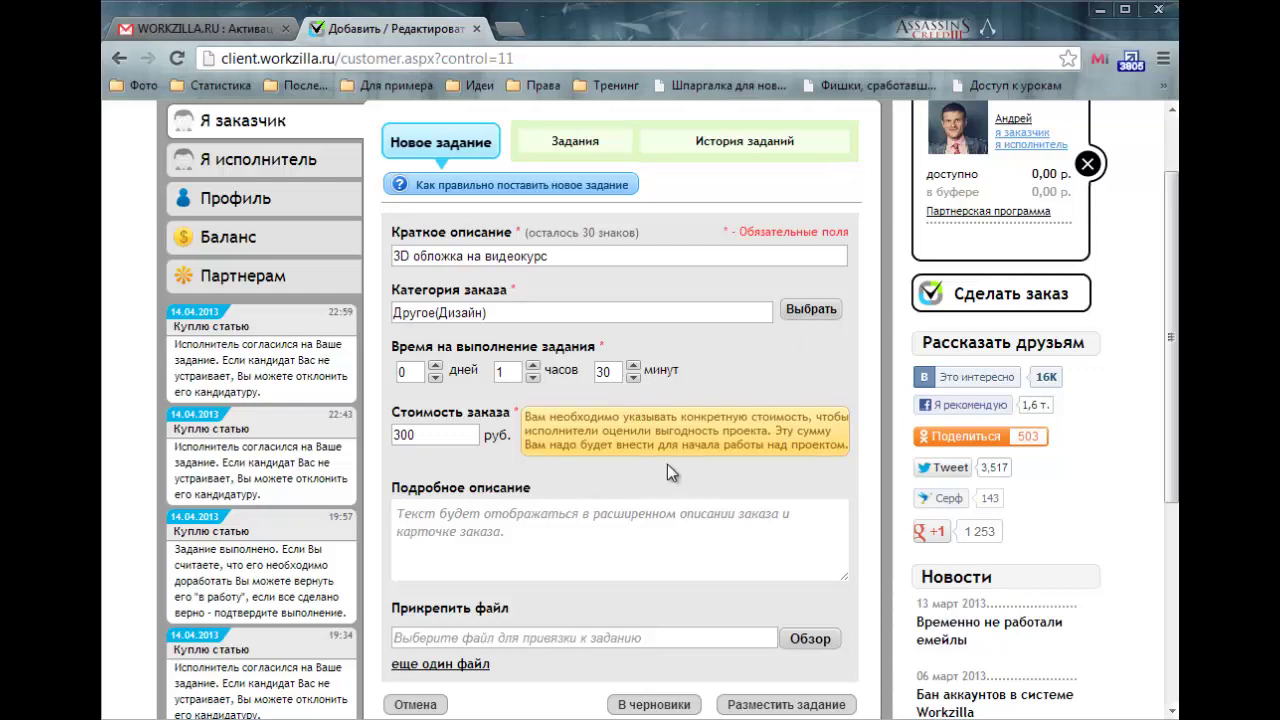
# Review the new task form: short description, completion time, order cost, detailed description, file attachment and the saving or posting options
pyautogui.scroll(-3, 667, 464)
pyautogui.scroll(1, 667, 464)
pyautogui.doubleClick(436, 338)
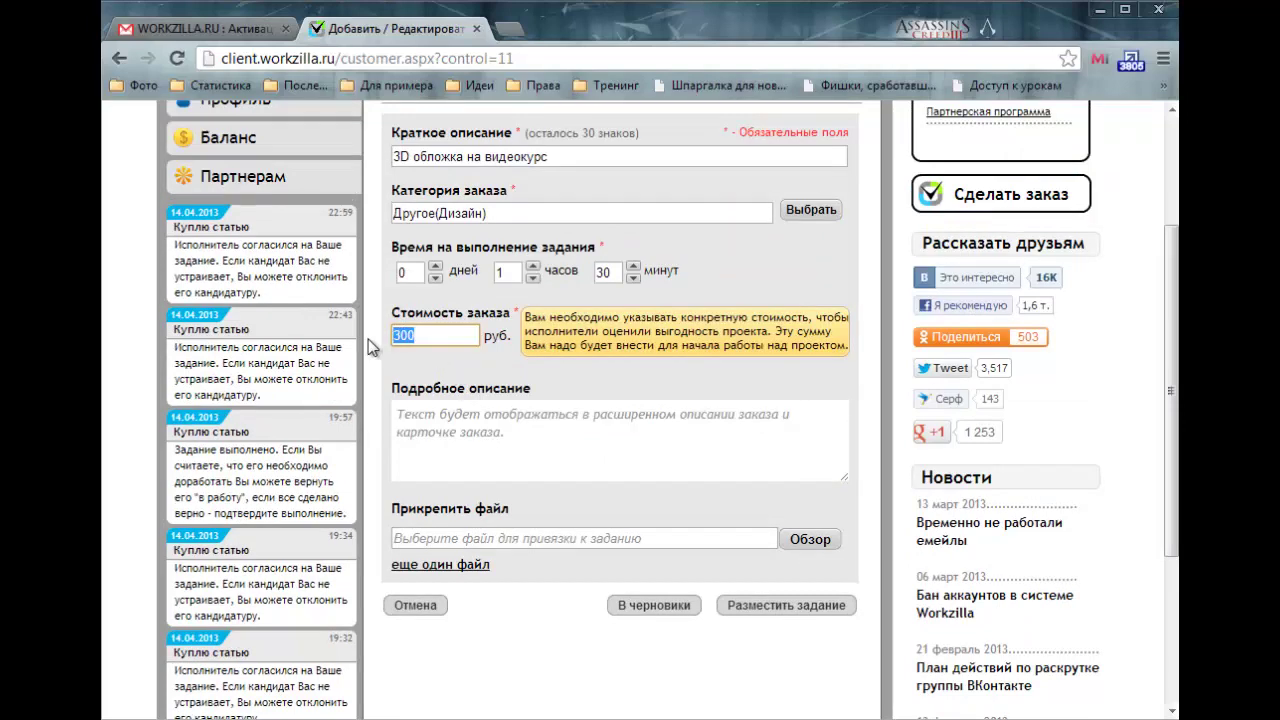
pyautogui.click(447, 369)
pyautogui.scroll(2, 600, 420)
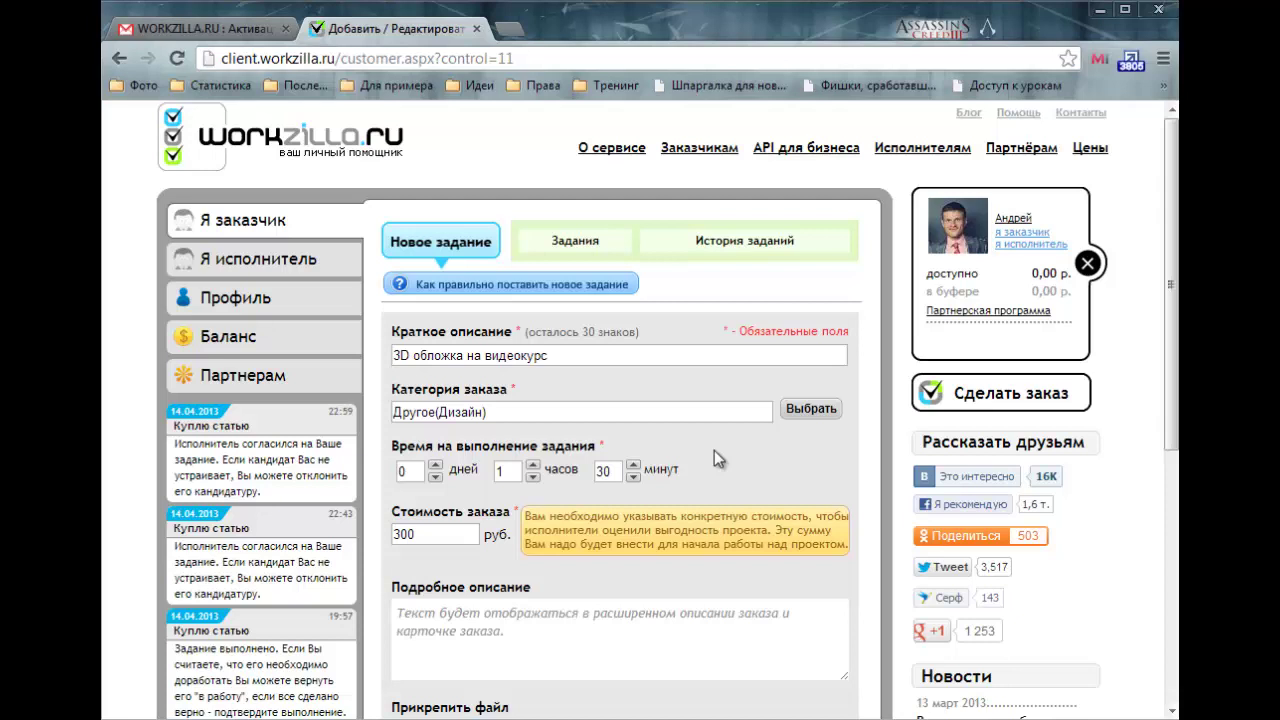
pyautogui.moveTo(563, 357); pyautogui.dragTo(397, 360)
pyautogui.click(580, 352)
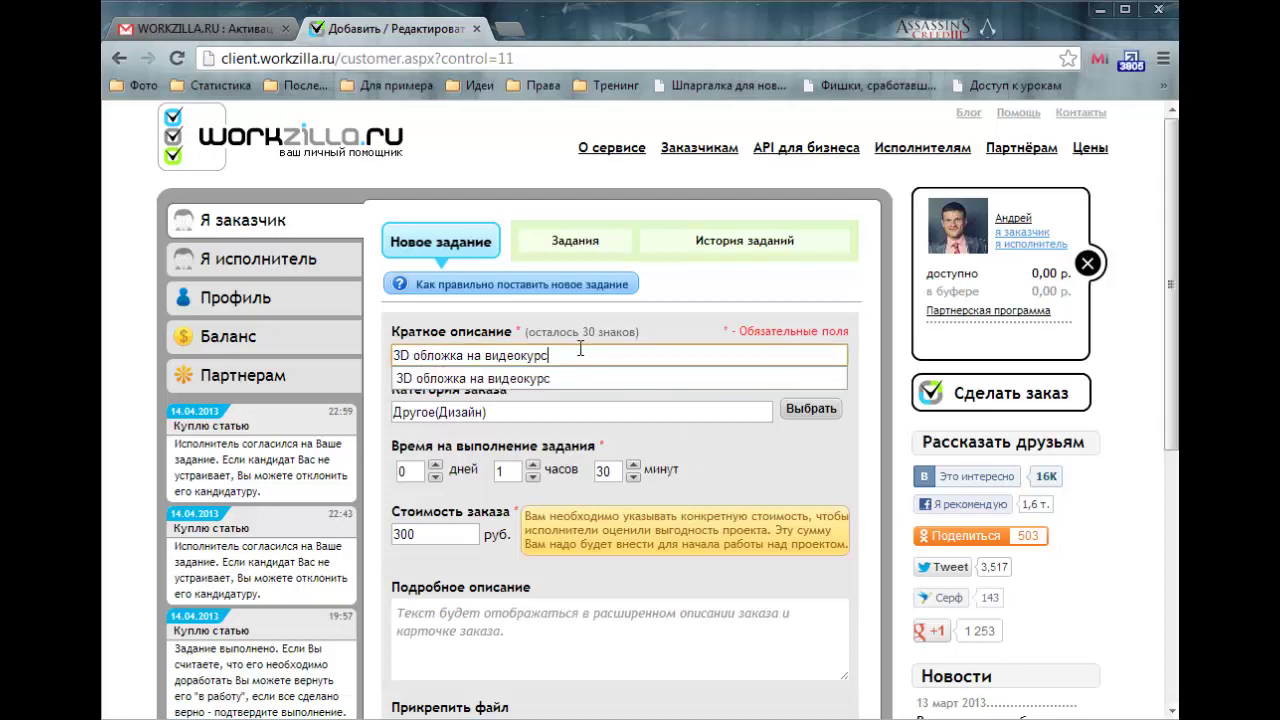
pyautogui.doubleClick(454, 532)
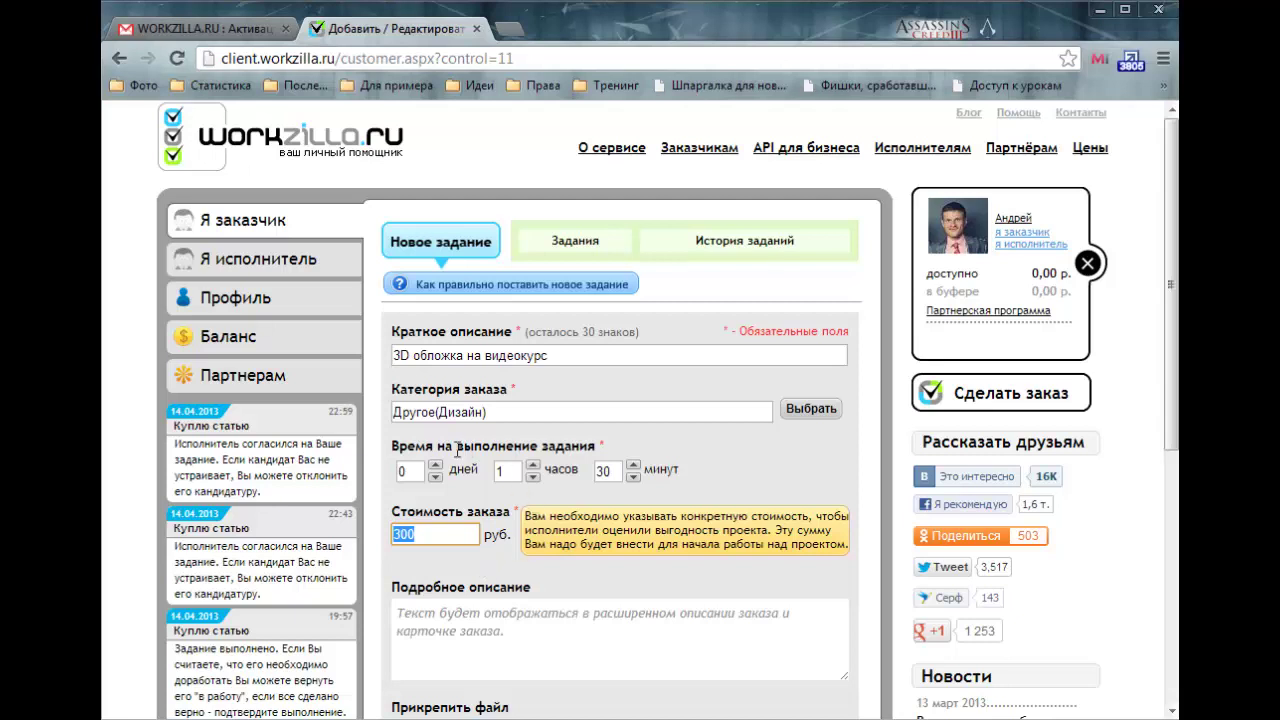
pyautogui.moveTo(456, 446); pyautogui.dragTo(600, 446)
pyautogui.click(604, 444)
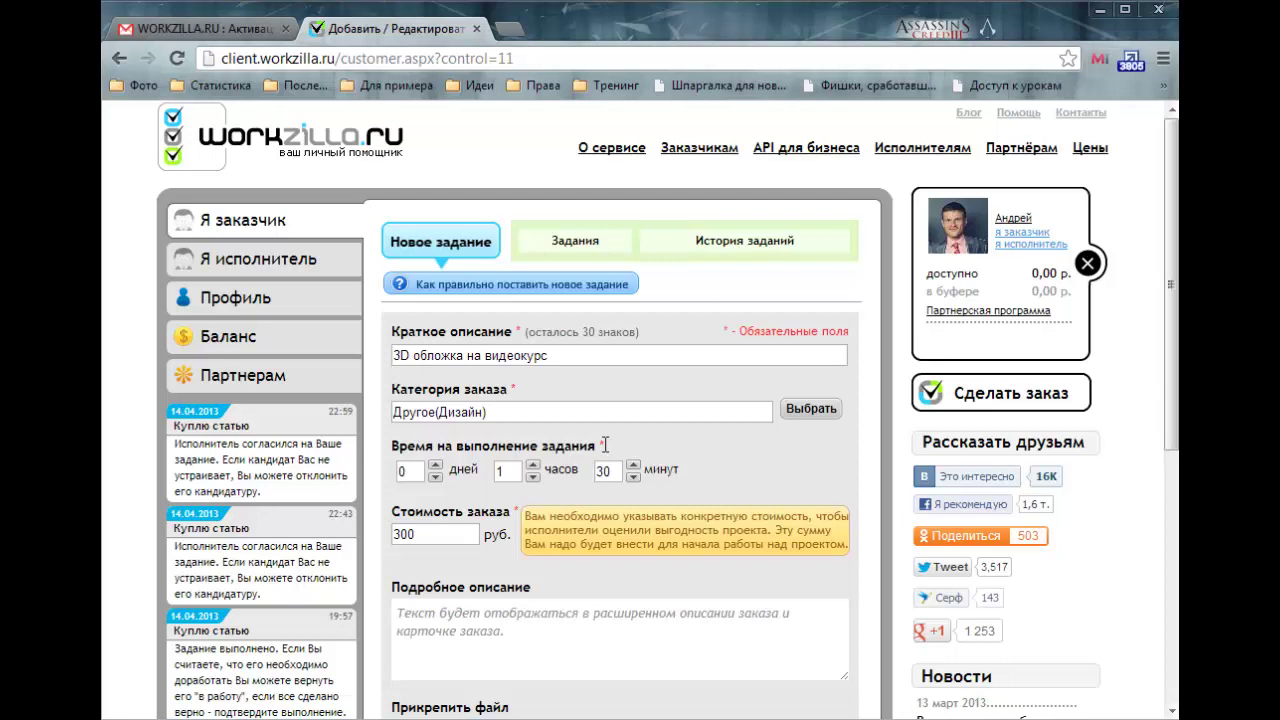
pyautogui.scroll(-3, 604, 444)
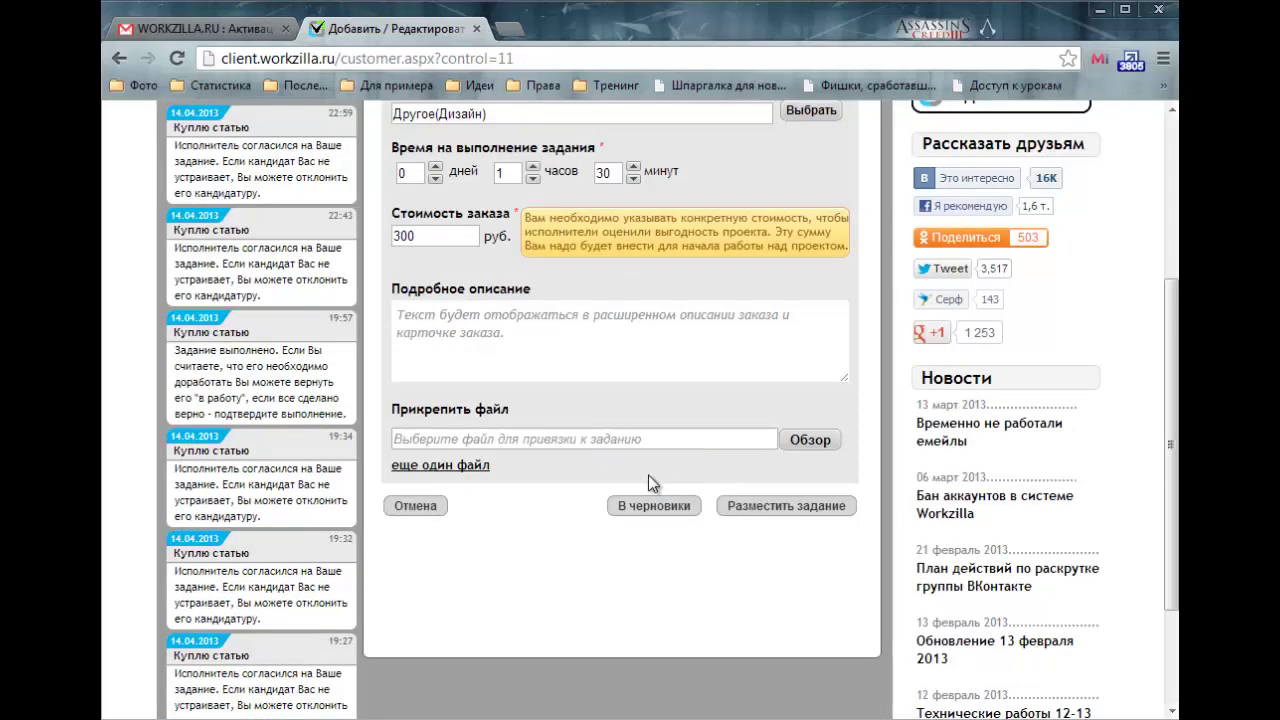
pyautogui.scroll(2, 660, 475)
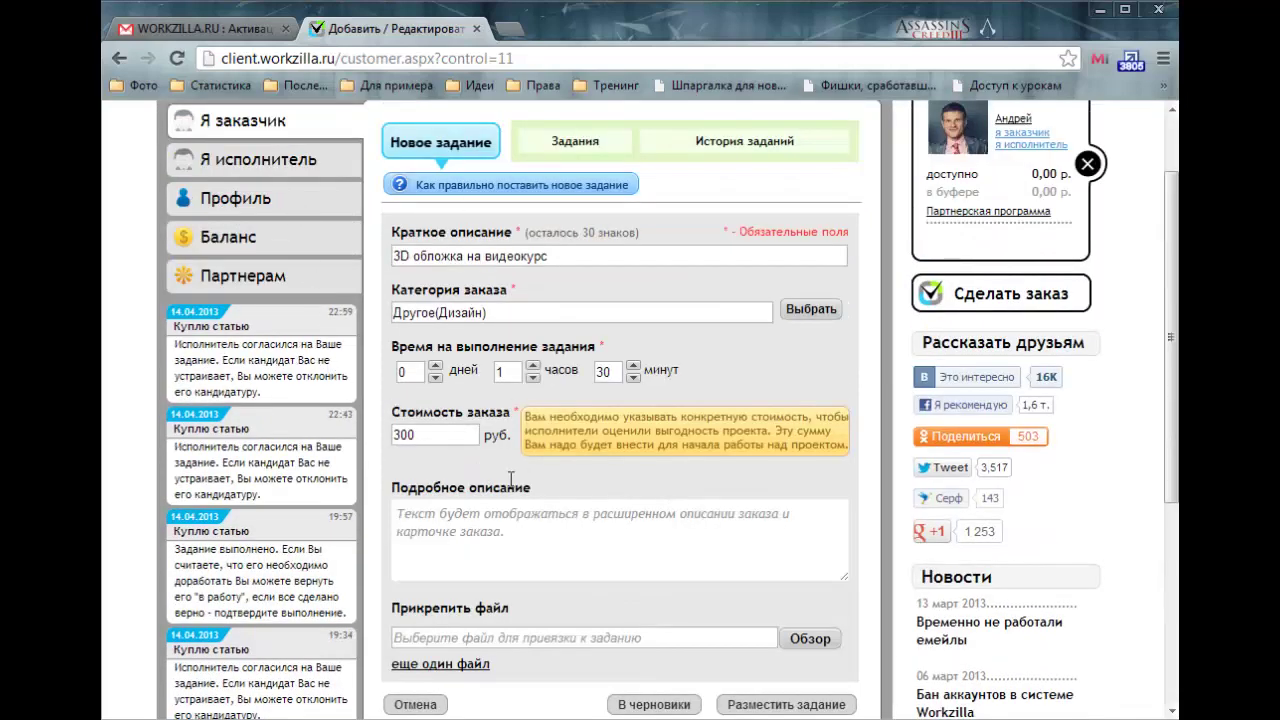
pyautogui.scroll(1, 506, 481)
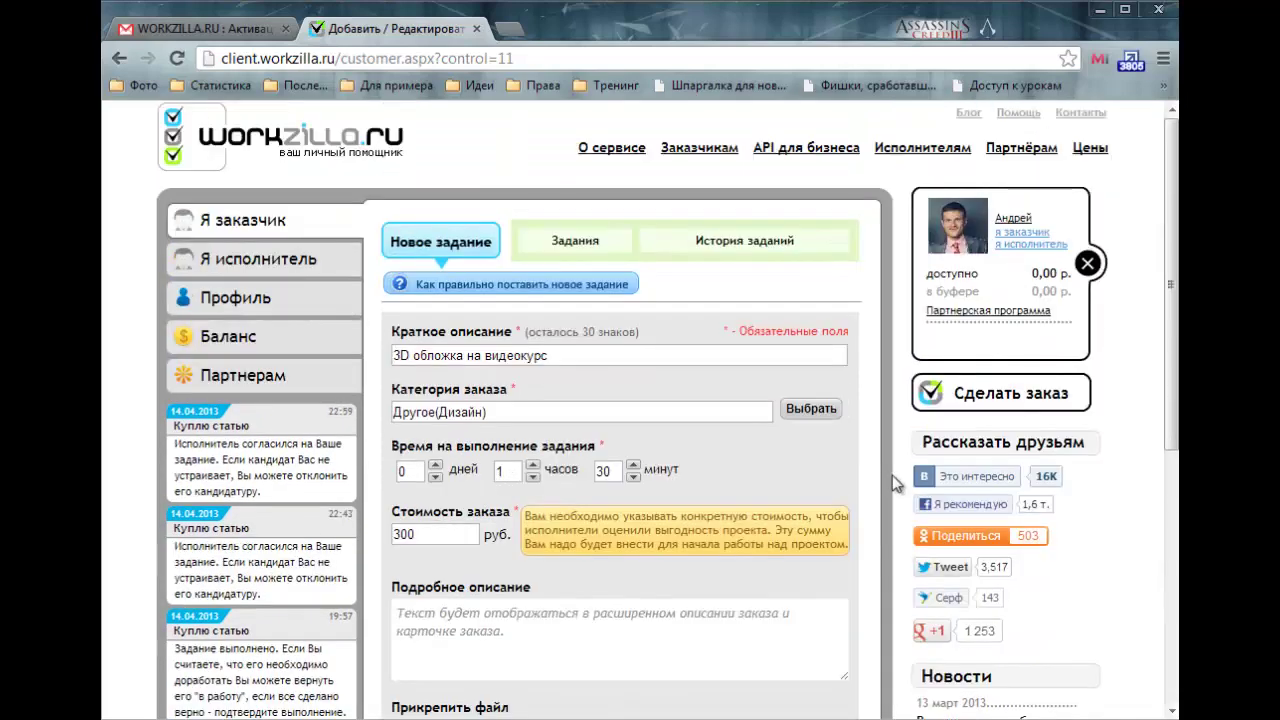
pyautogui.scroll(-1, 790, 497)
pyautogui.scroll(1, 775, 495)
# Examine the short description, "Стоимость заказа" and "Время на выполнение задания" fields without changing their values
pyautogui.click(434, 356)
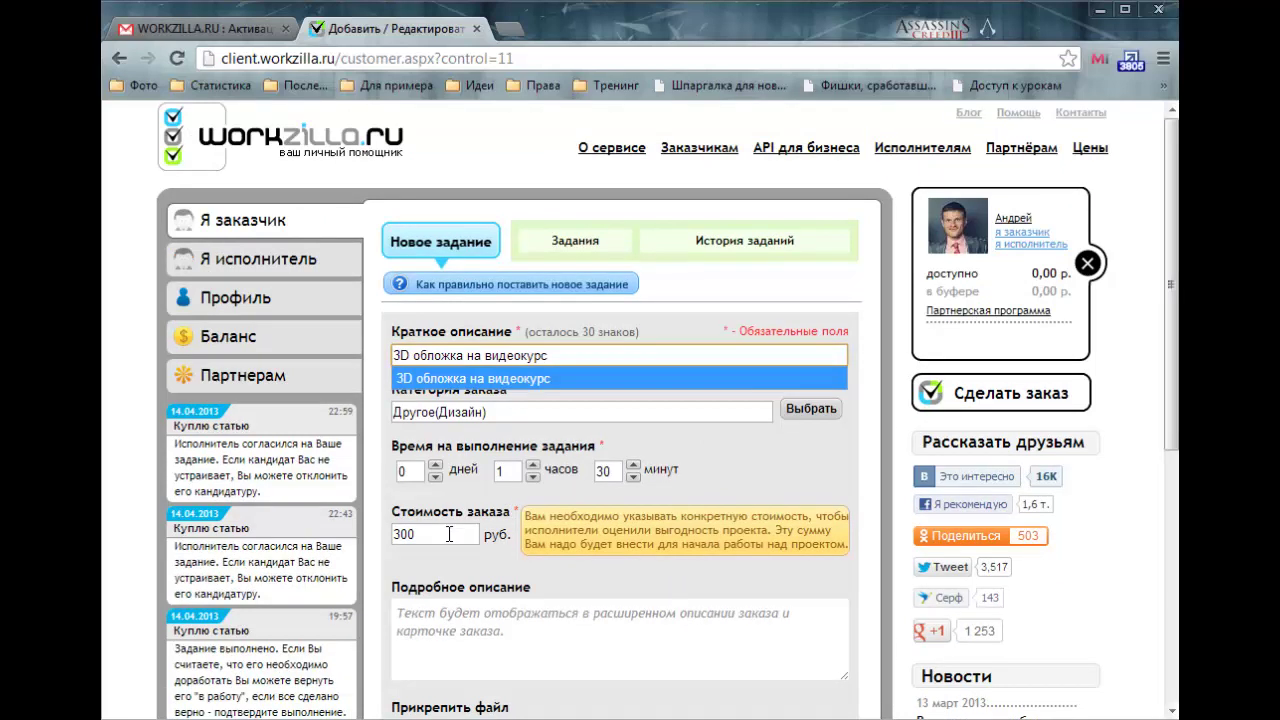
pyautogui.click(398, 535)
pyautogui.doubleClick(398, 535)
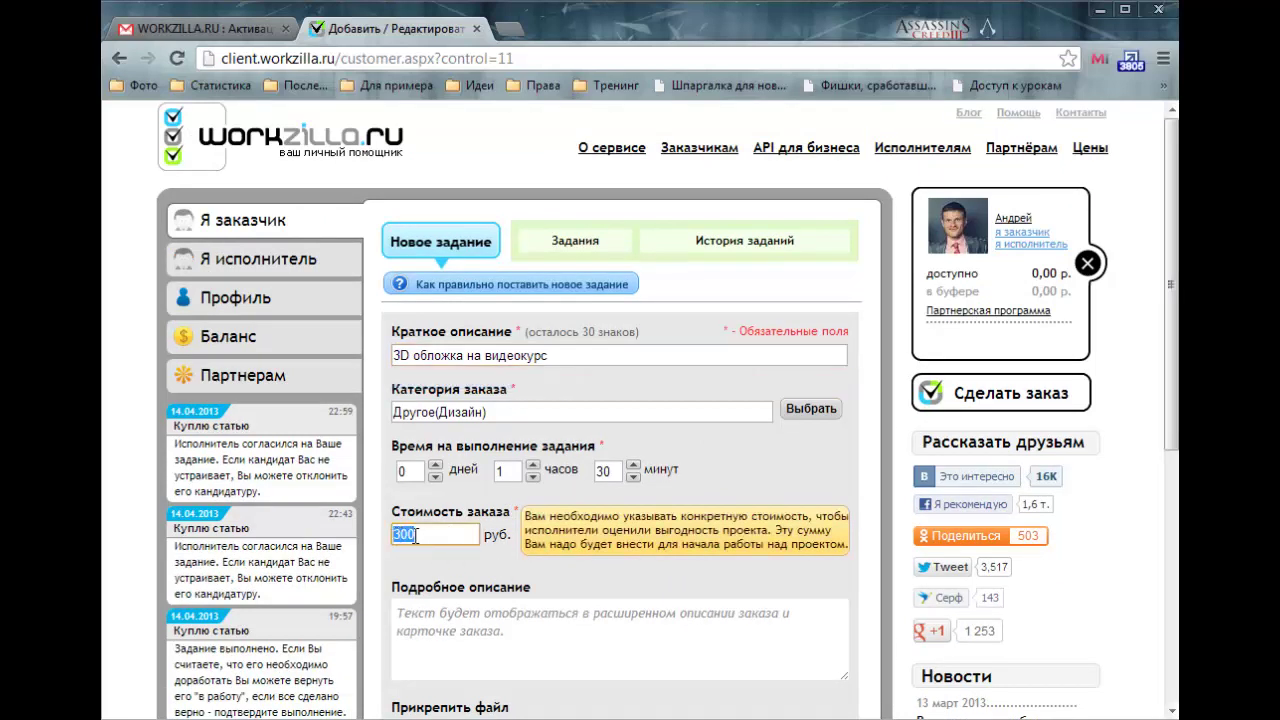
pyautogui.click(431, 537)
pyautogui.doubleClick(412, 537)
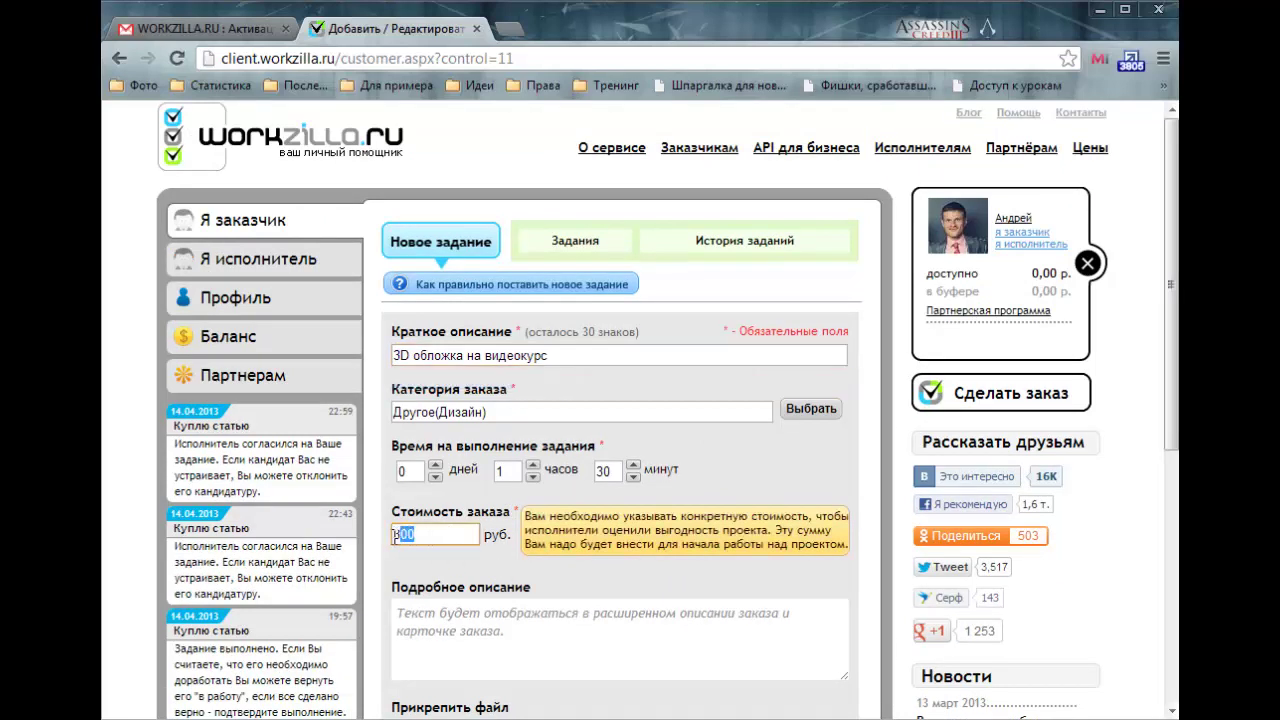
pyautogui.click(594, 598)
pyautogui.doubleClick(425, 532)
pyautogui.click(459, 561)
pyautogui.doubleClick(440, 543)
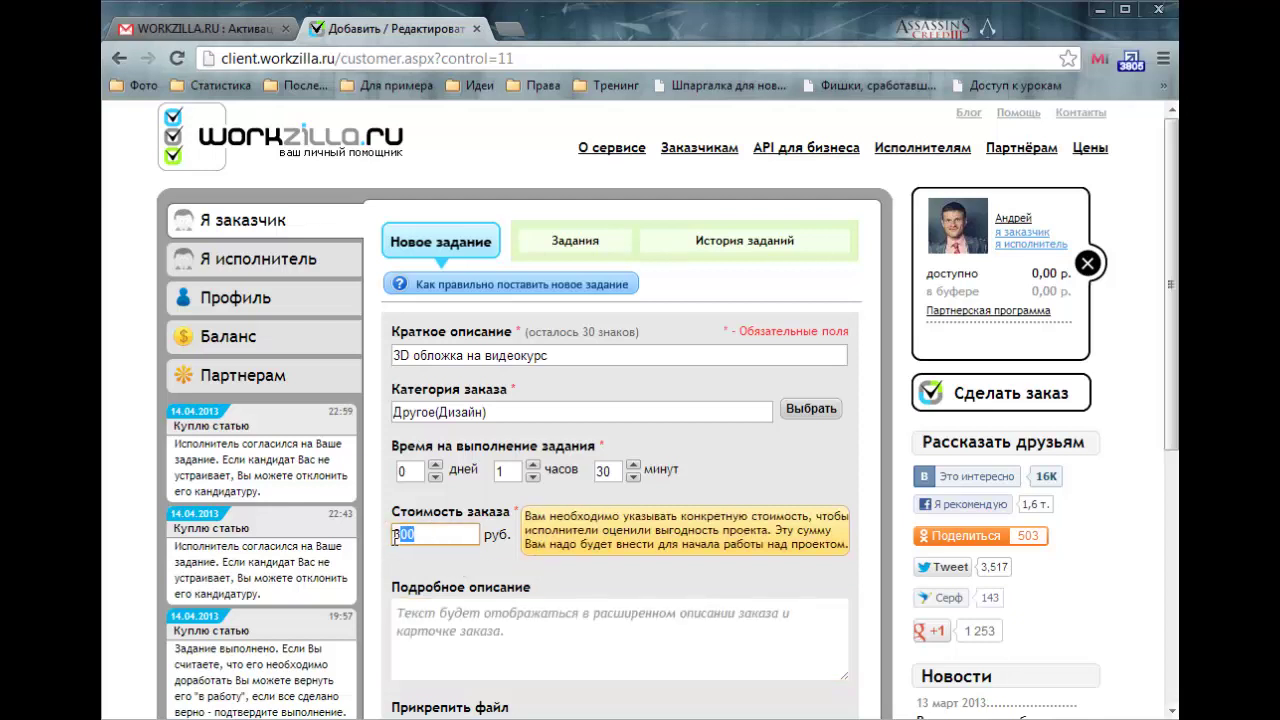
pyautogui.click(457, 569)
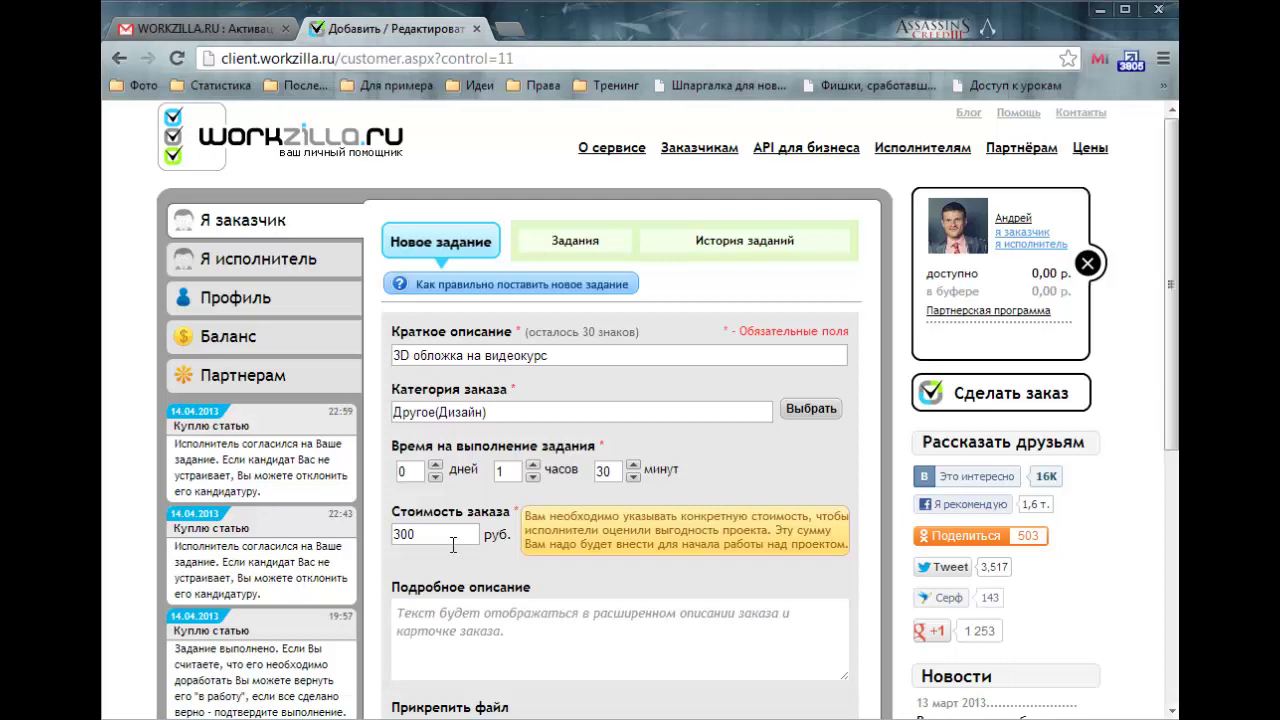
pyautogui.doubleClick(451, 538)
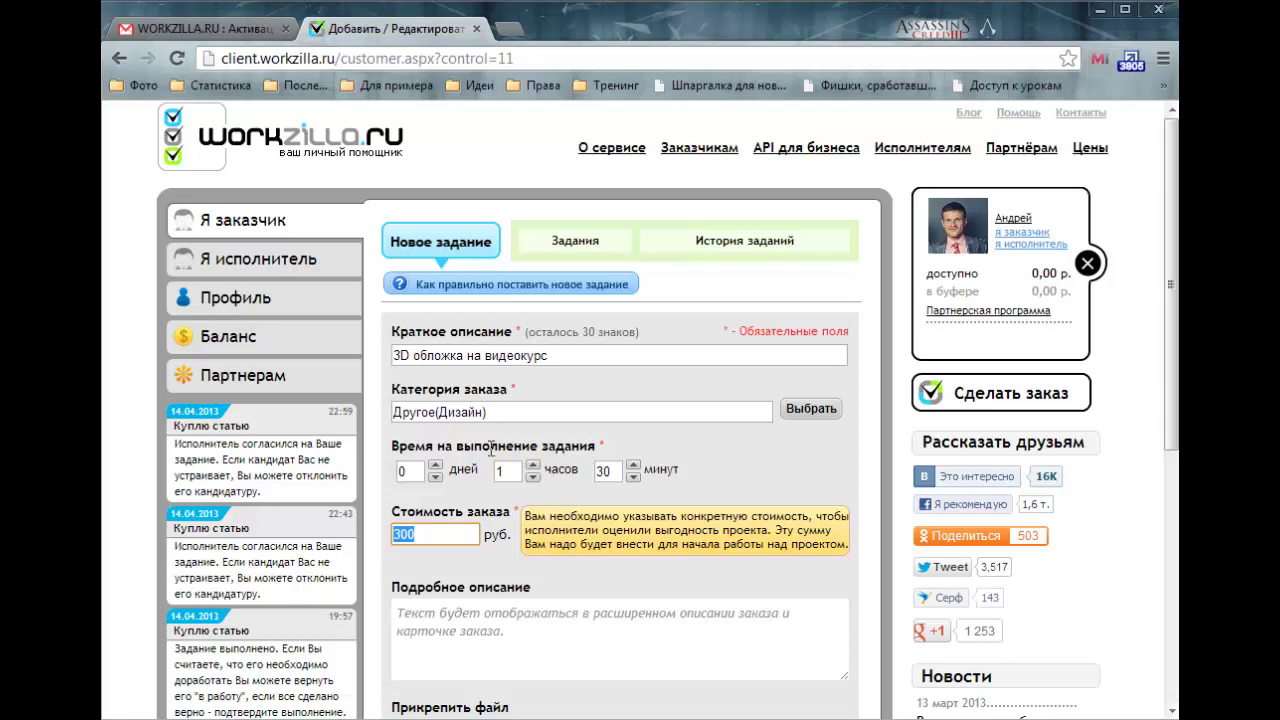
pyautogui.moveTo(492, 448); pyautogui.dragTo(650, 457)
pyautogui.click(741, 469)
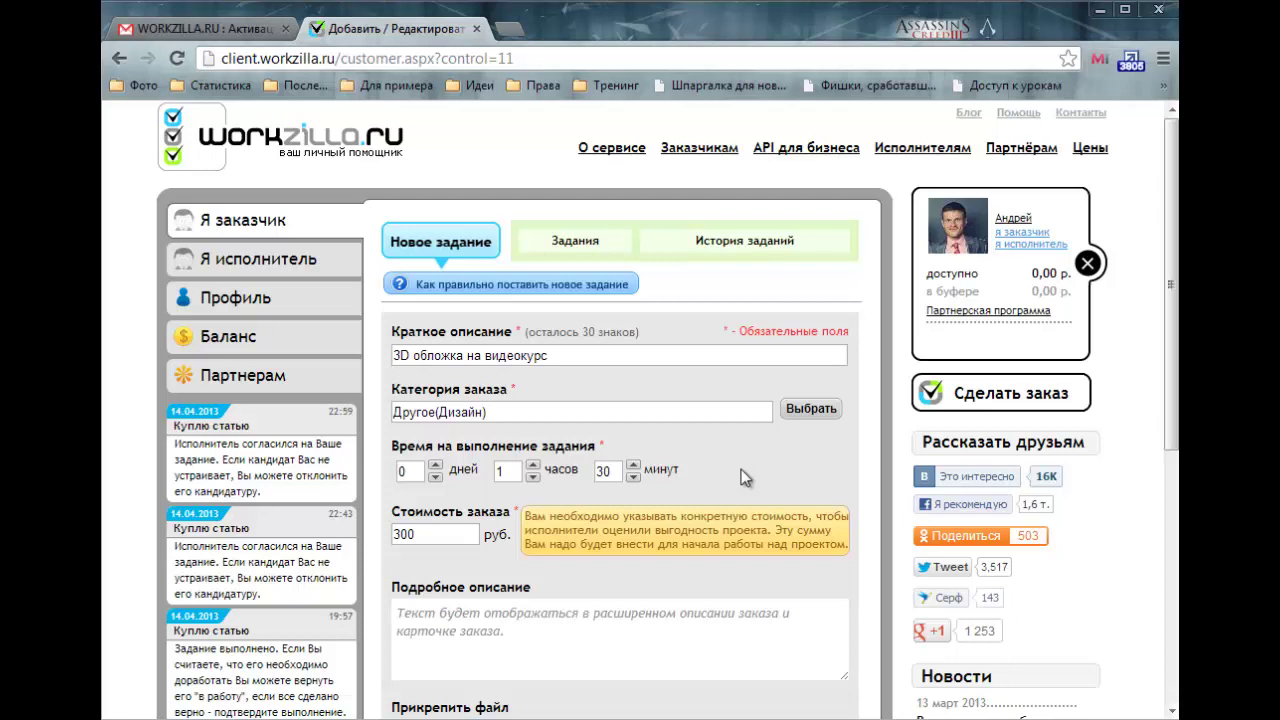
# Leave the new task form without saving and return to the customer's task list
pyautogui.scroll(-2, 741, 469)
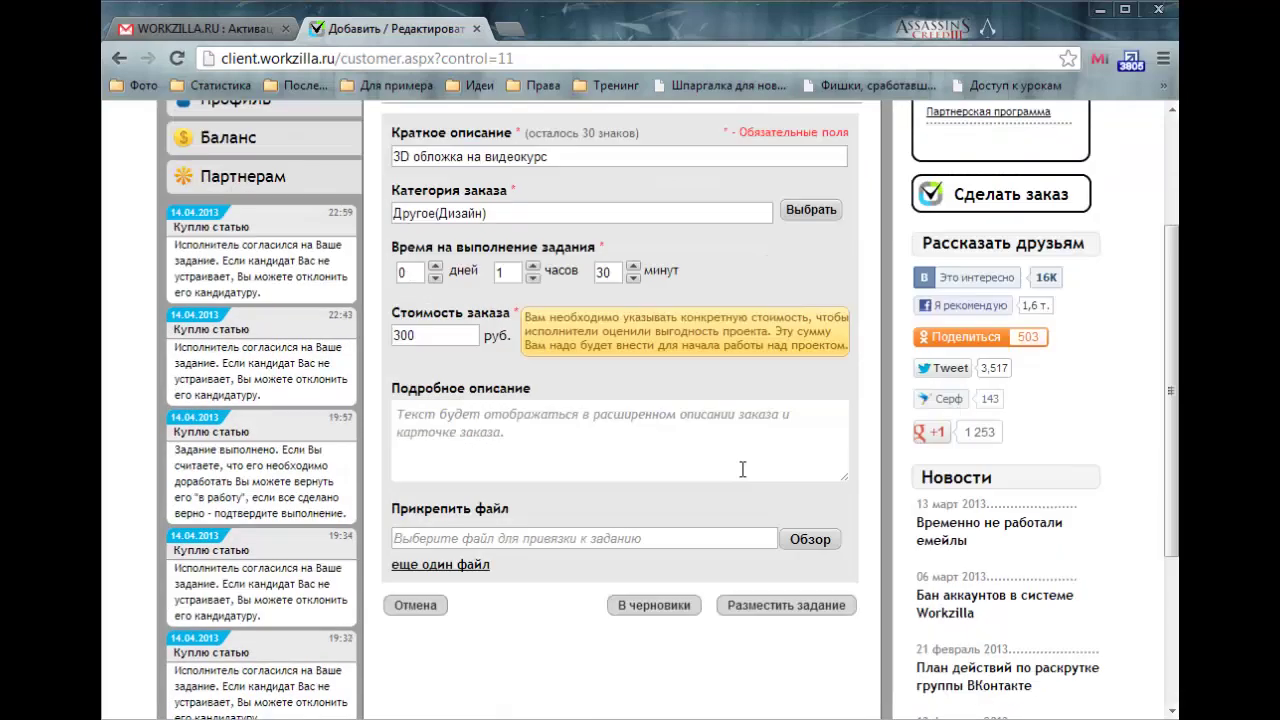
pyautogui.scroll(2, 742, 468)
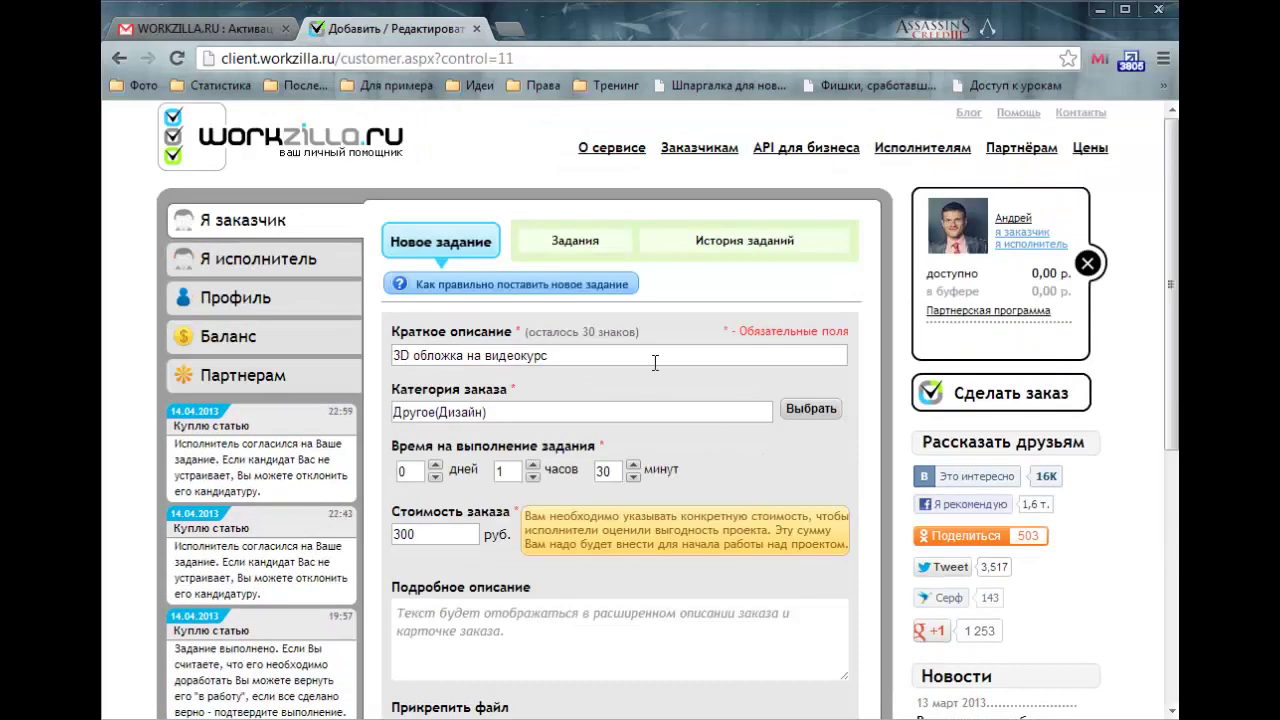
pyautogui.scroll(-5, 667, 600)
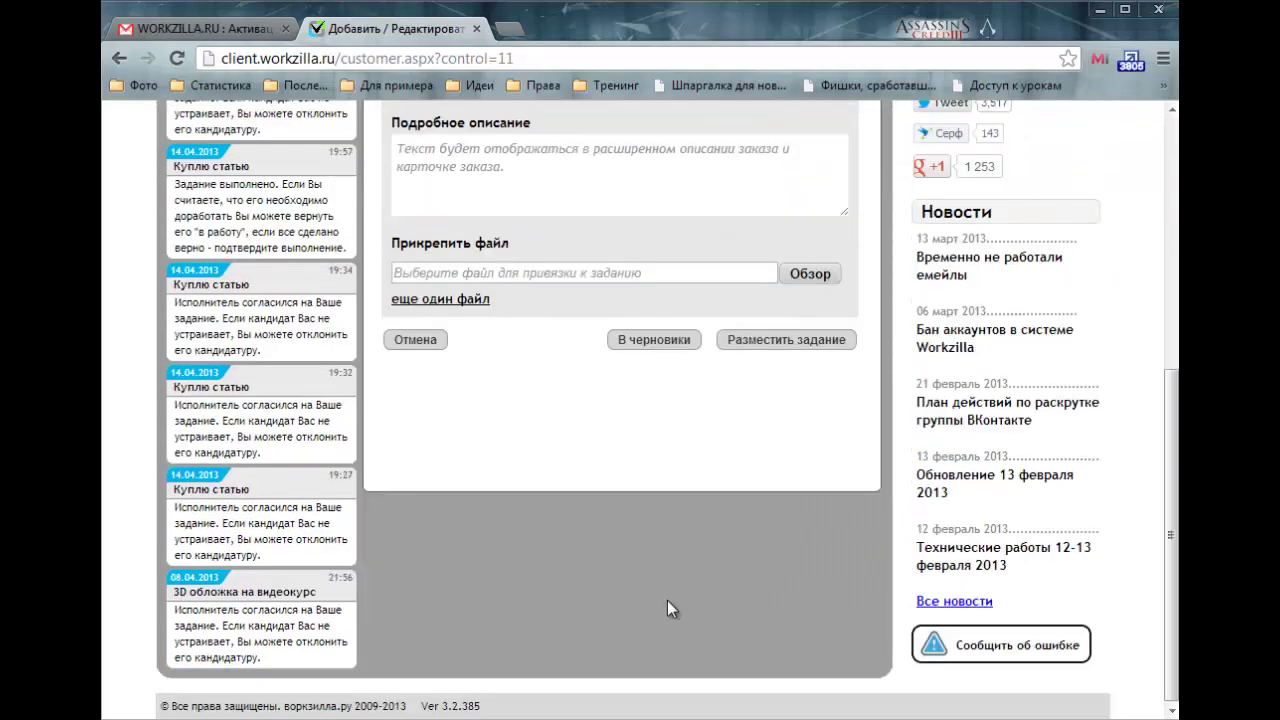
pyautogui.scroll(5, 667, 600)
pyautogui.click(573, 248)
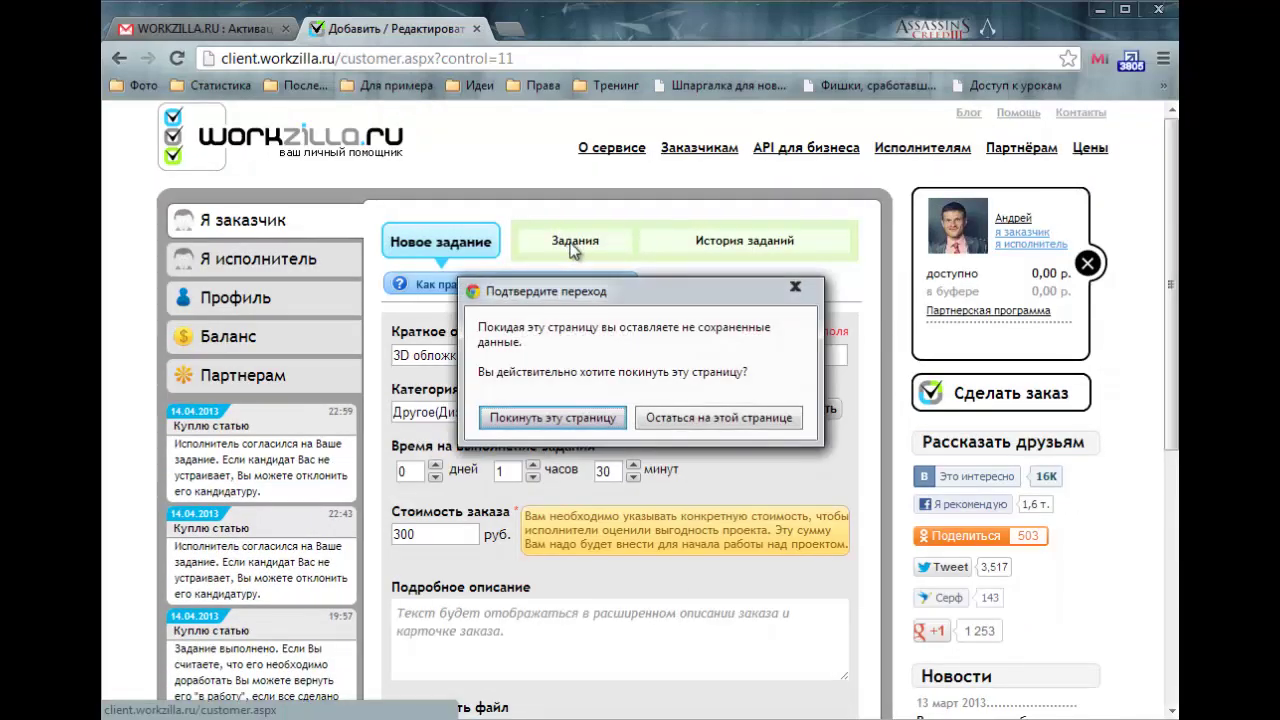
pyautogui.click(523, 419)
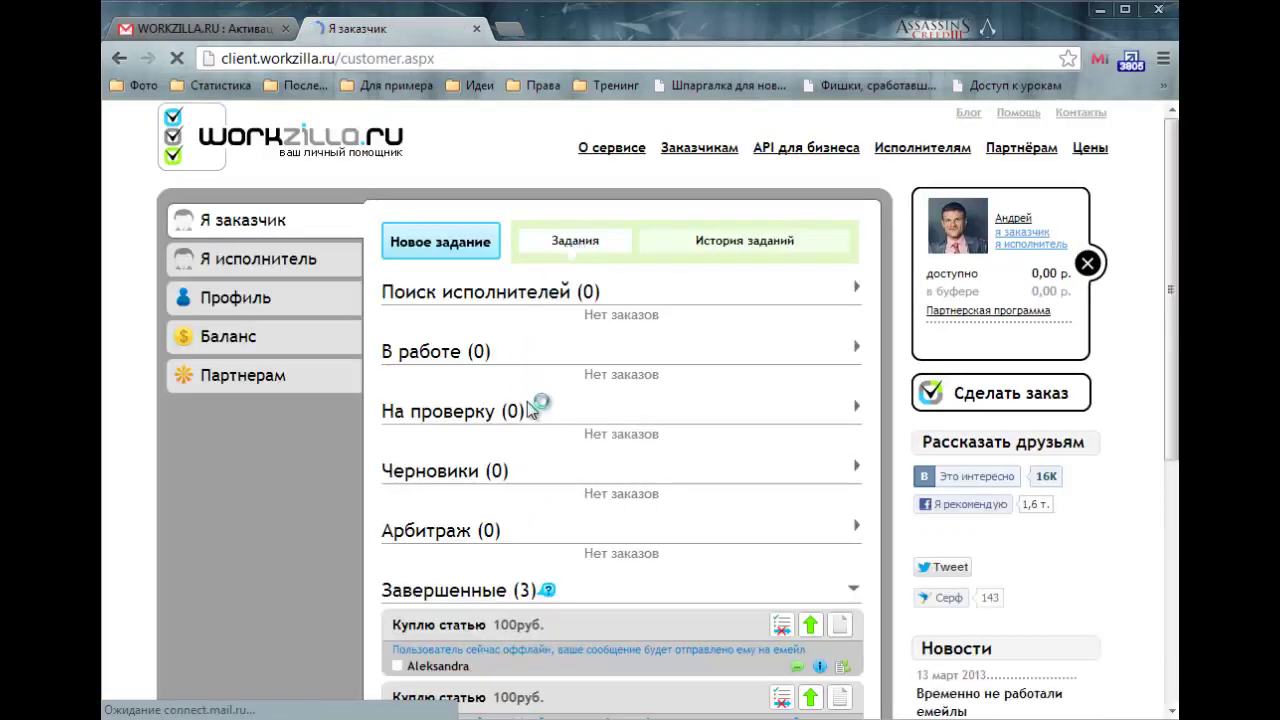
# Examine the customer's task list by status, from "Поиск исполнителей", "В работе" and "На проверку" to the completed orders
pyautogui.scroll(-4, 530, 405)
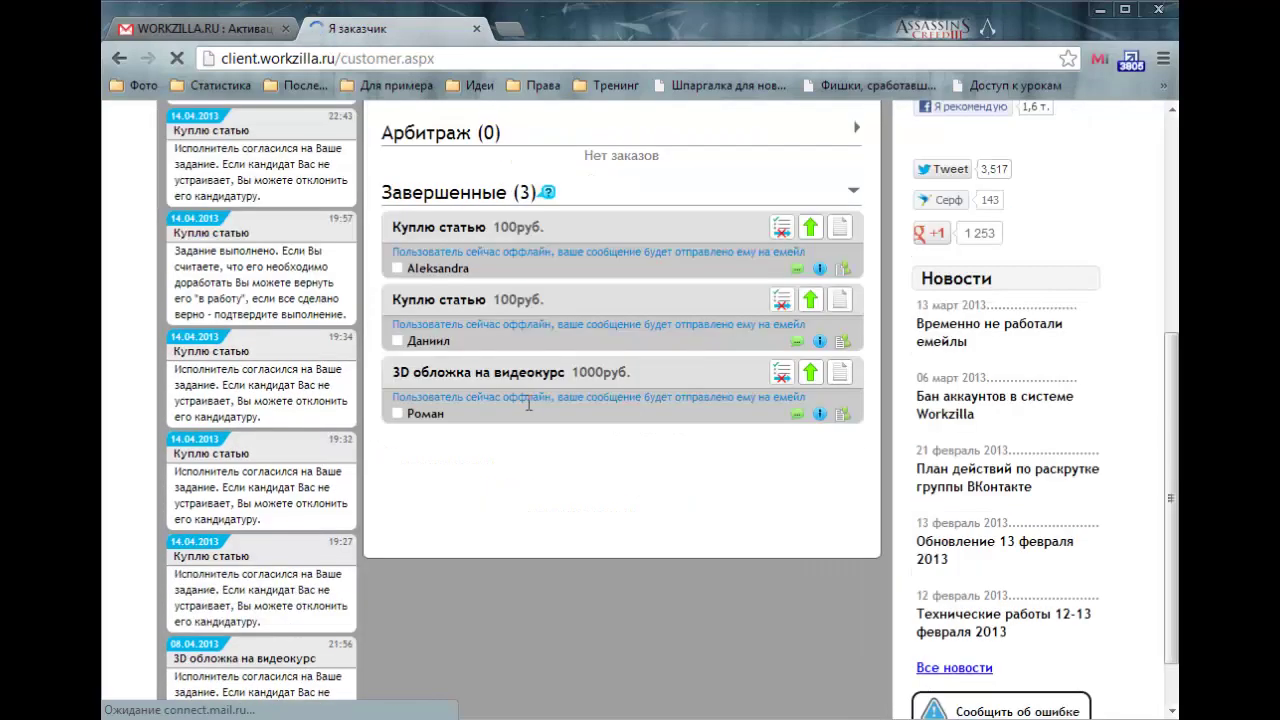
pyautogui.scroll(1, 481, 257)
pyautogui.scroll(3, 642, 434)
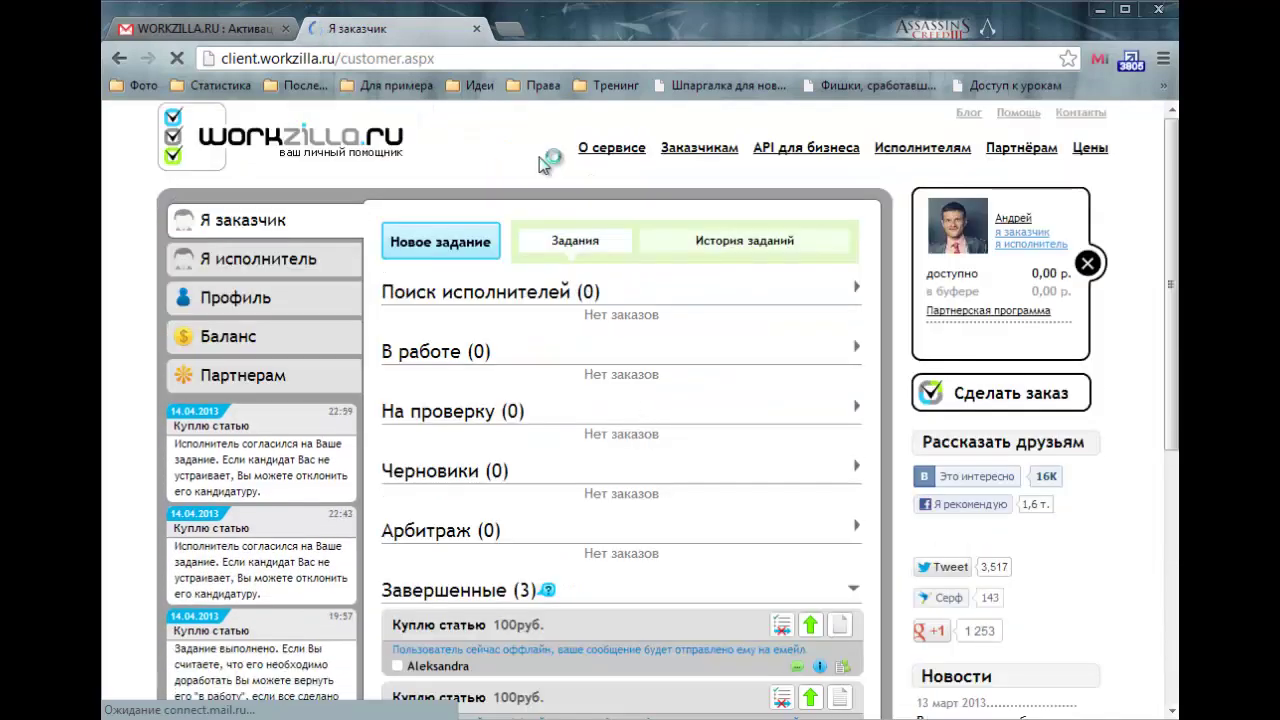
pyautogui.scroll(-3, 500, 414)
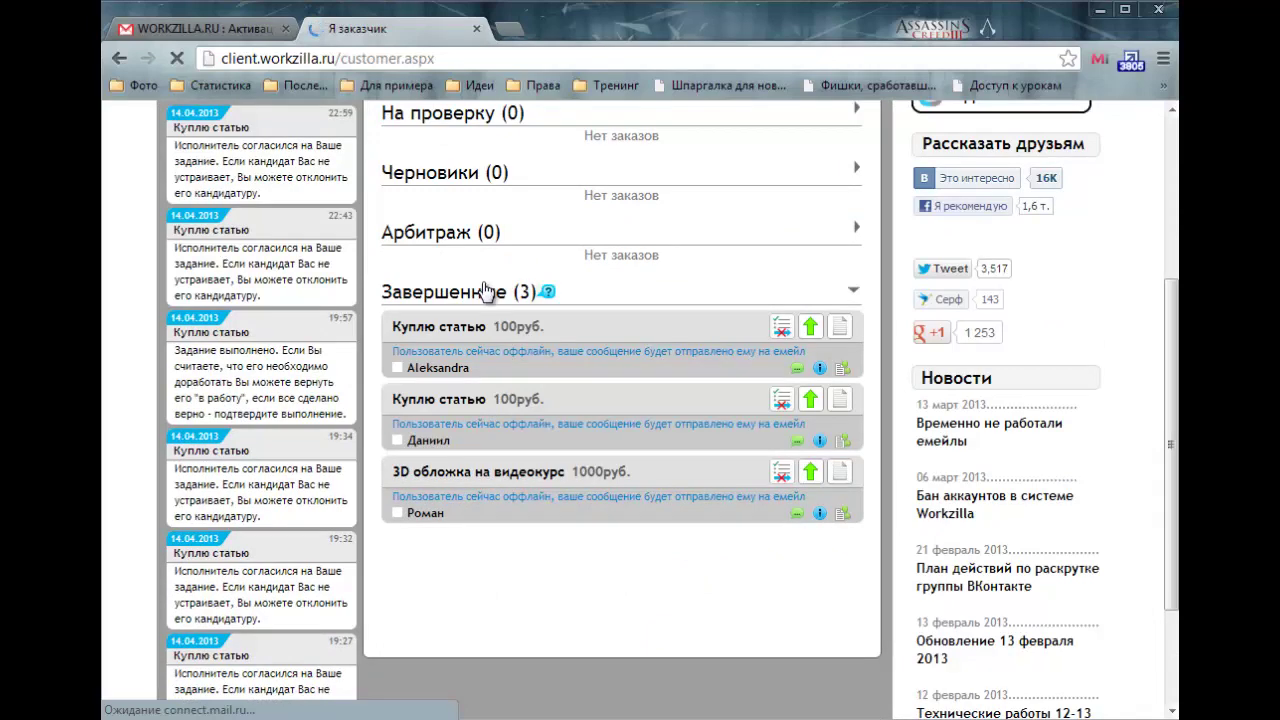
pyautogui.scroll(2, 491, 289)
pyautogui.scroll(2, 752, 214)
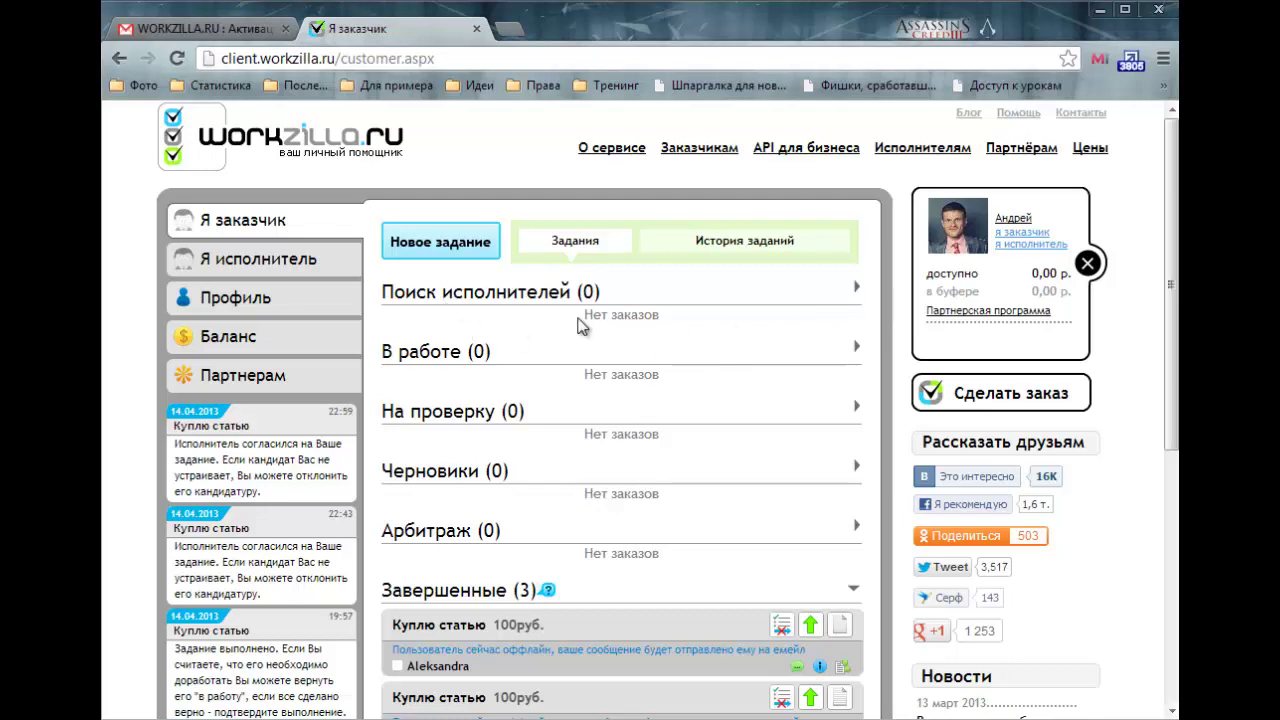
pyautogui.moveTo(580, 318); pyautogui.dragTo(675, 315)
pyautogui.moveTo(578, 376); pyautogui.dragTo(663, 388)
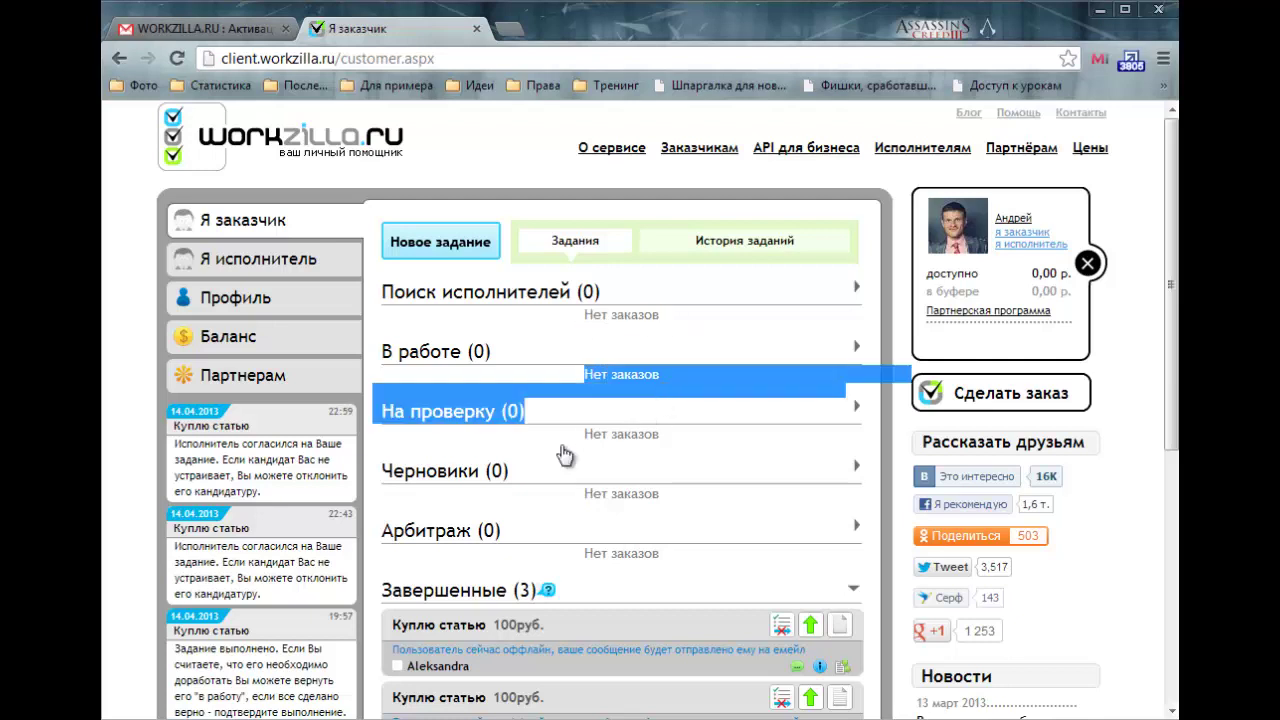
pyautogui.click(628, 442)
pyautogui.moveTo(651, 434); pyautogui.dragTo(643, 458)
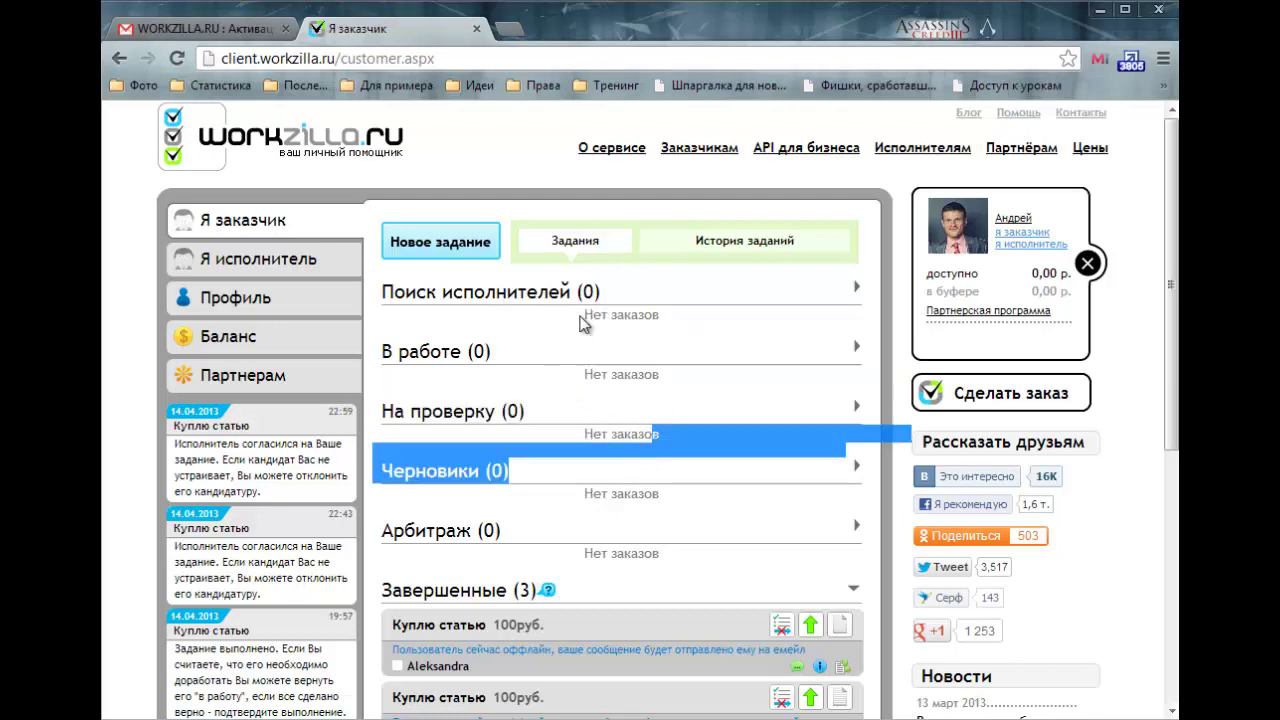
# Examine the "Поиск исполнителей", "В работе", "На проверку", "Черновики" and "Арбитраж" sections of the customer's task list
pyautogui.moveTo(582, 316); pyautogui.dragTo(672, 321)
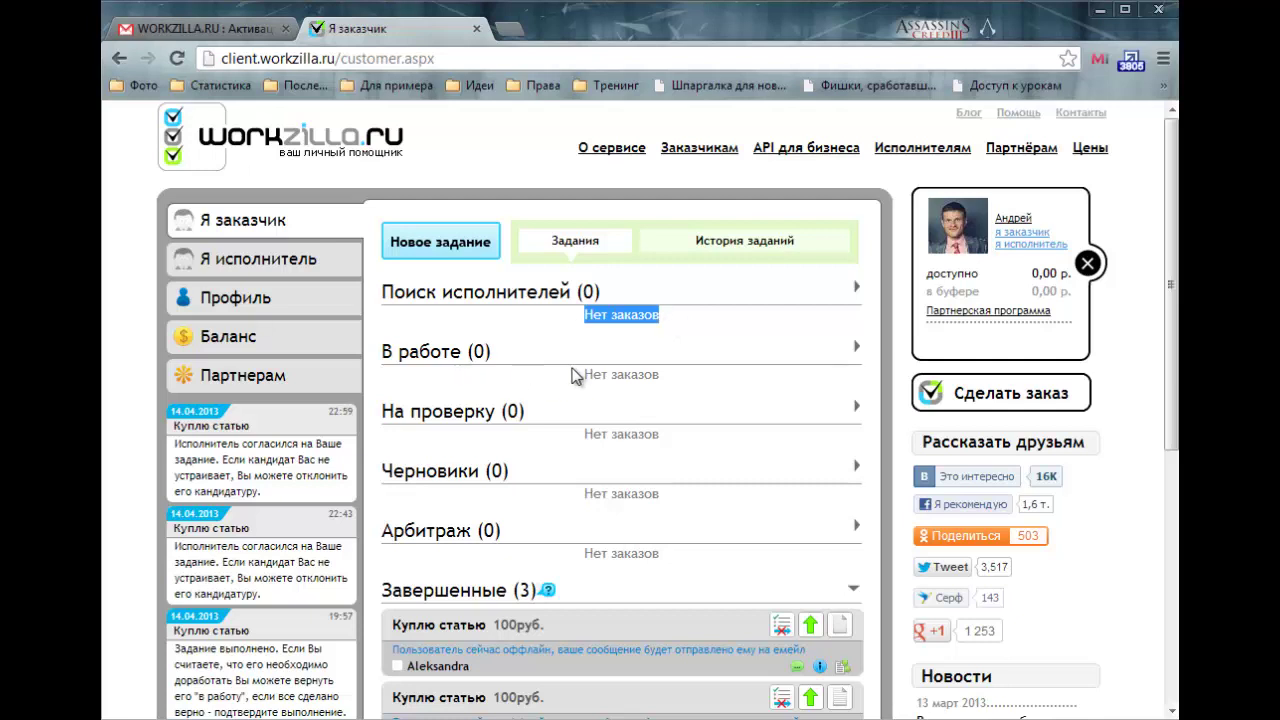
pyautogui.moveTo(586, 374); pyautogui.dragTo(693, 382)
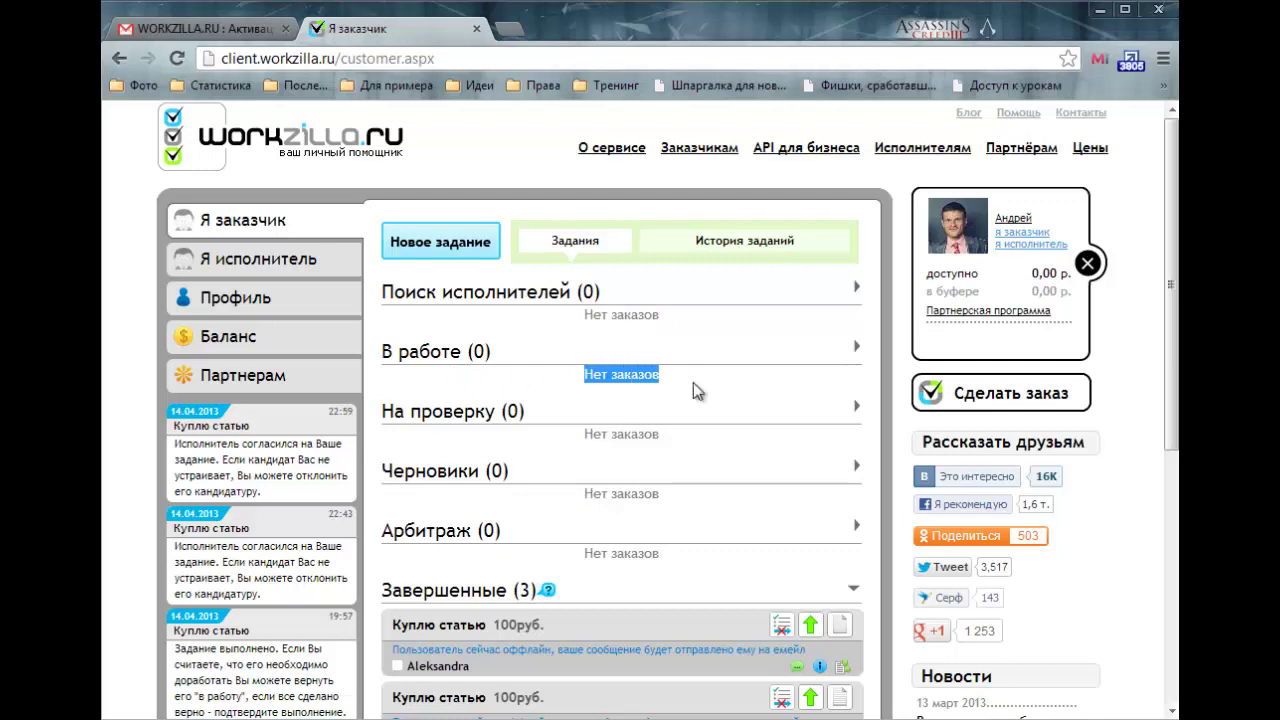
pyautogui.moveTo(584, 434); pyautogui.dragTo(663, 439)
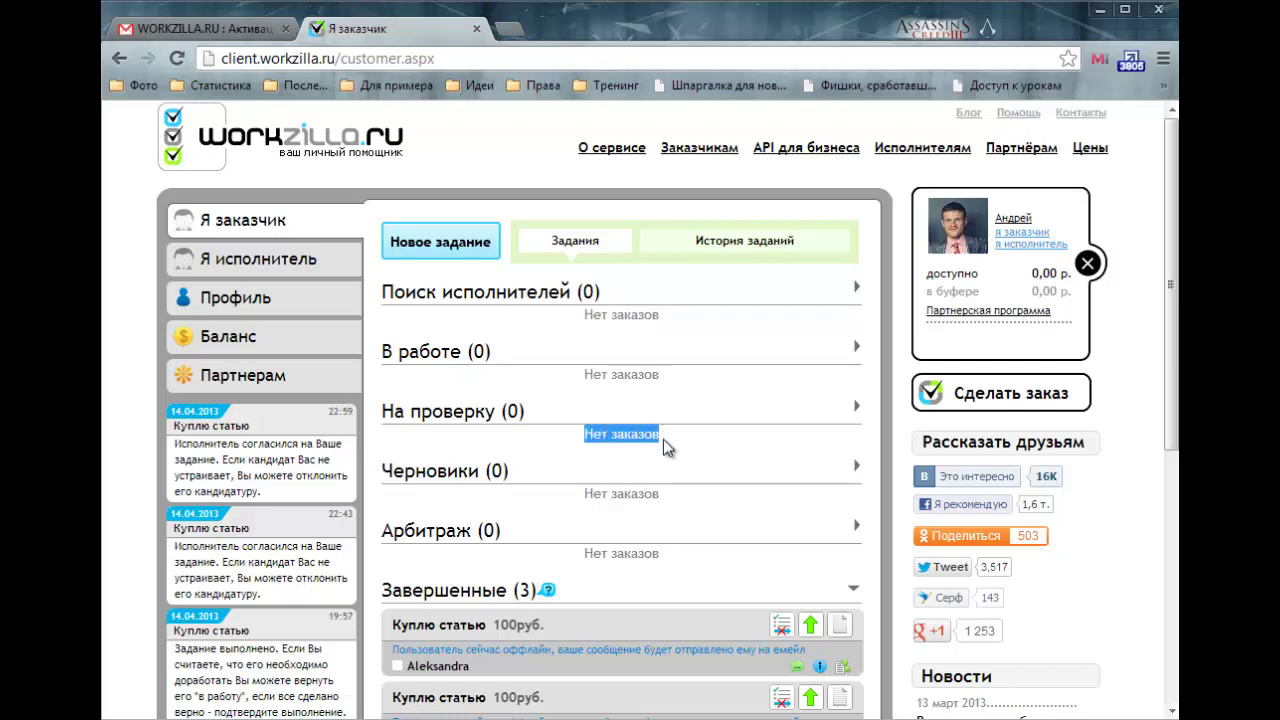
pyautogui.moveTo(586, 494); pyautogui.dragTo(660, 505)
pyautogui.click(663, 506)
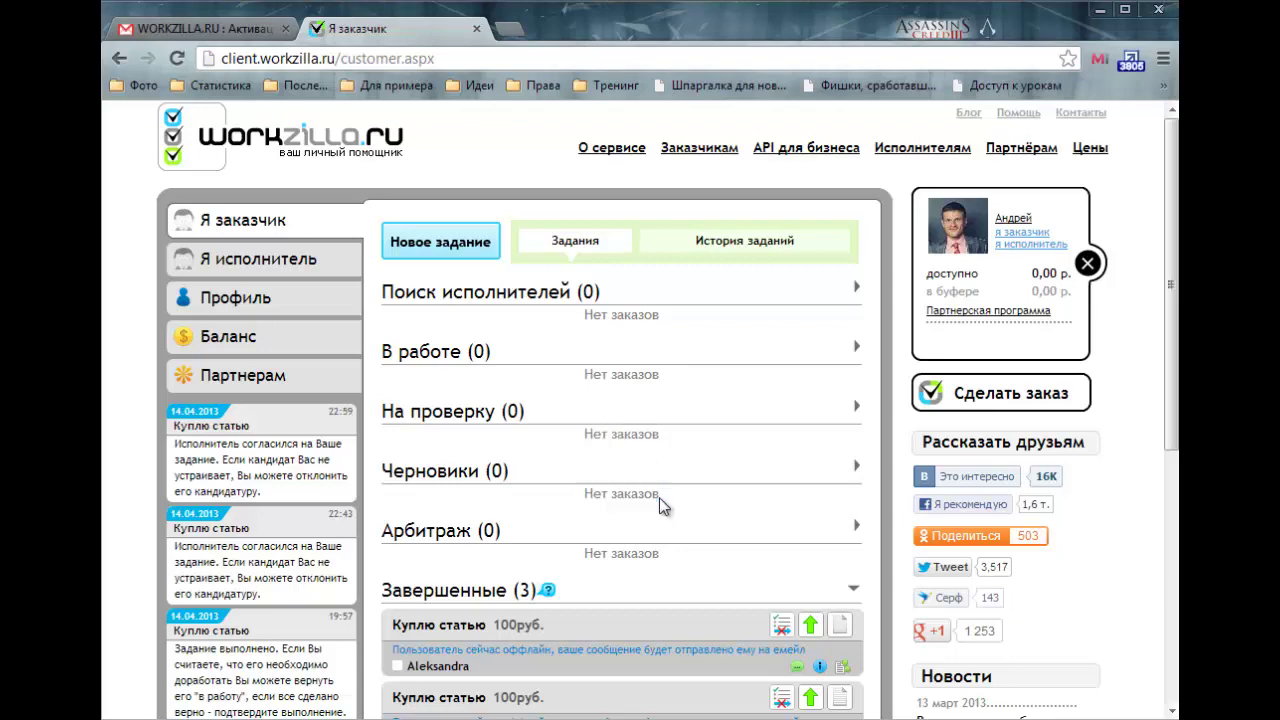
pyautogui.scroll(-2, 640, 495)
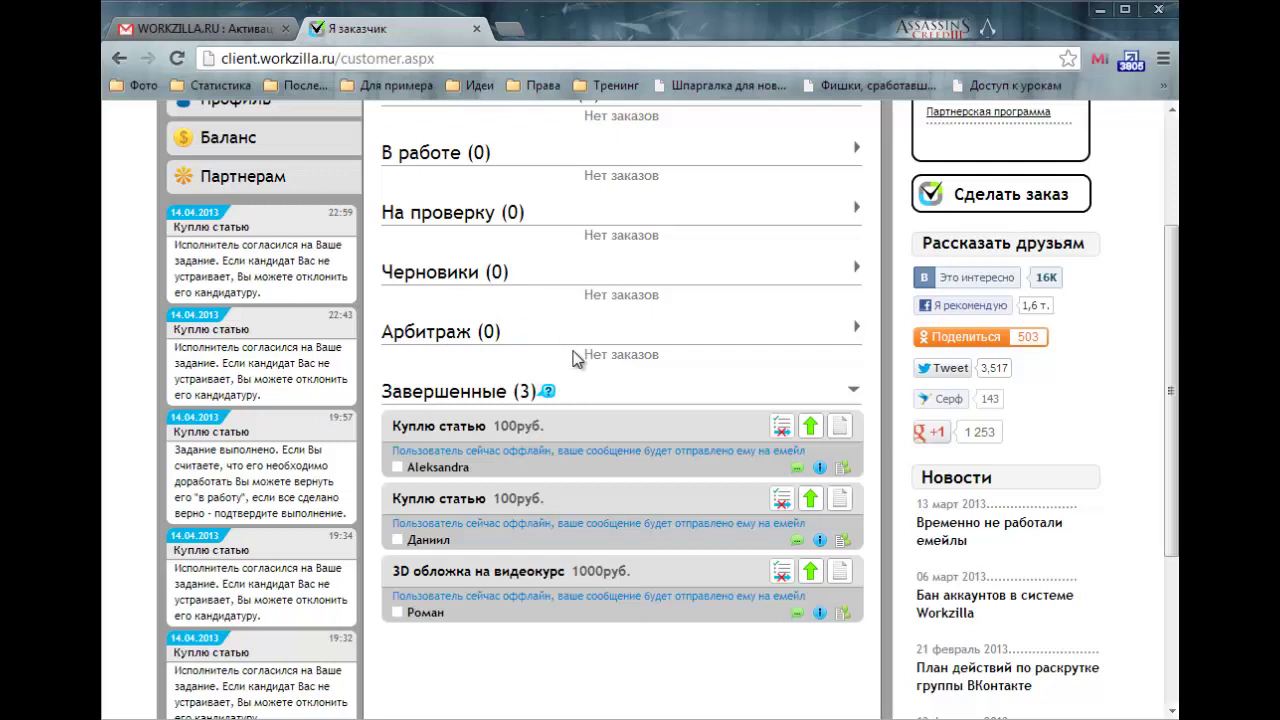
pyautogui.moveTo(584, 355); pyautogui.dragTo(659, 357)
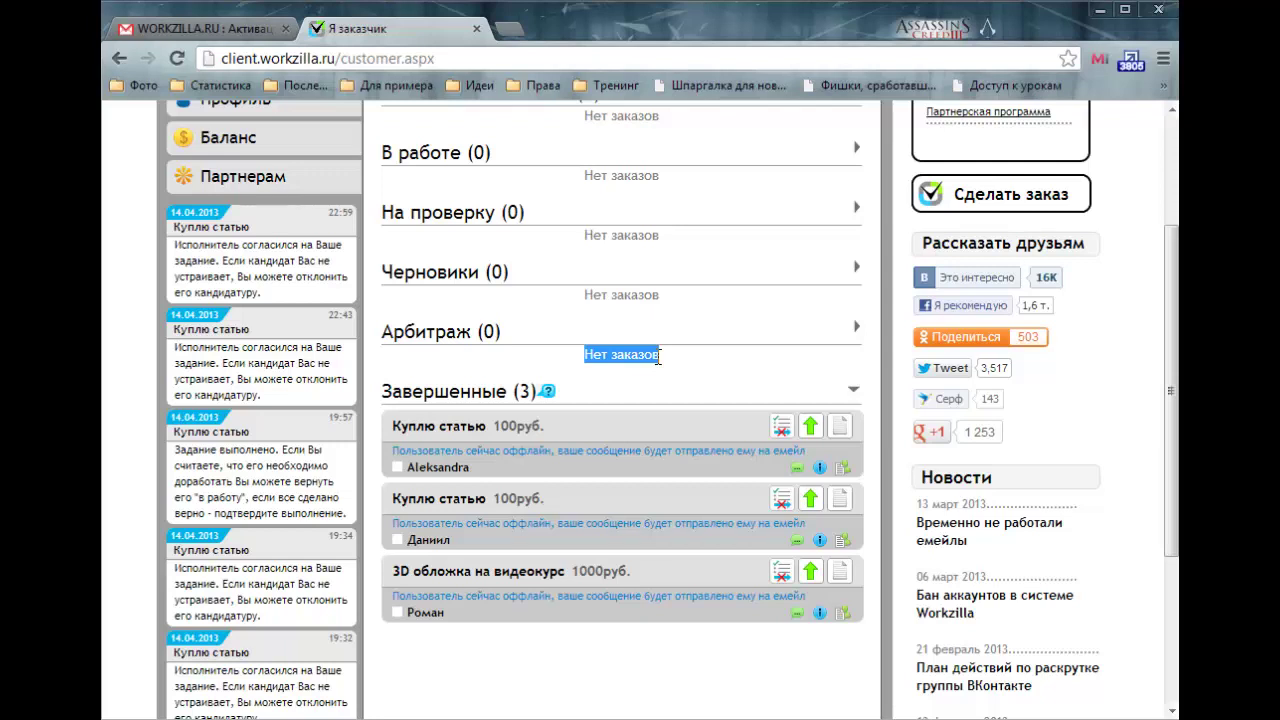
pyautogui.moveTo(503, 333); pyautogui.dragTo(378, 337)
pyautogui.moveTo(584, 355); pyautogui.dragTo(667, 360)
# Collapse the "Завершенные" section and expand it again to list the completed orders
pyautogui.click(660, 396)
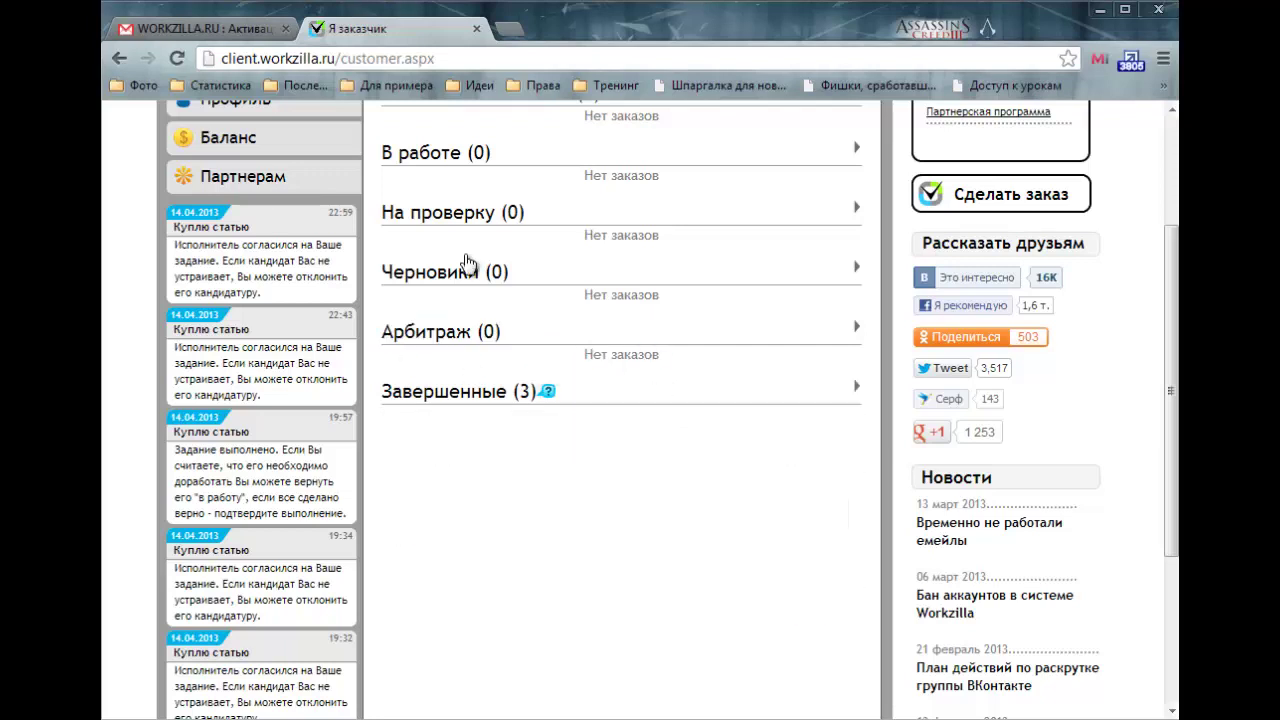
pyautogui.click(856, 390)
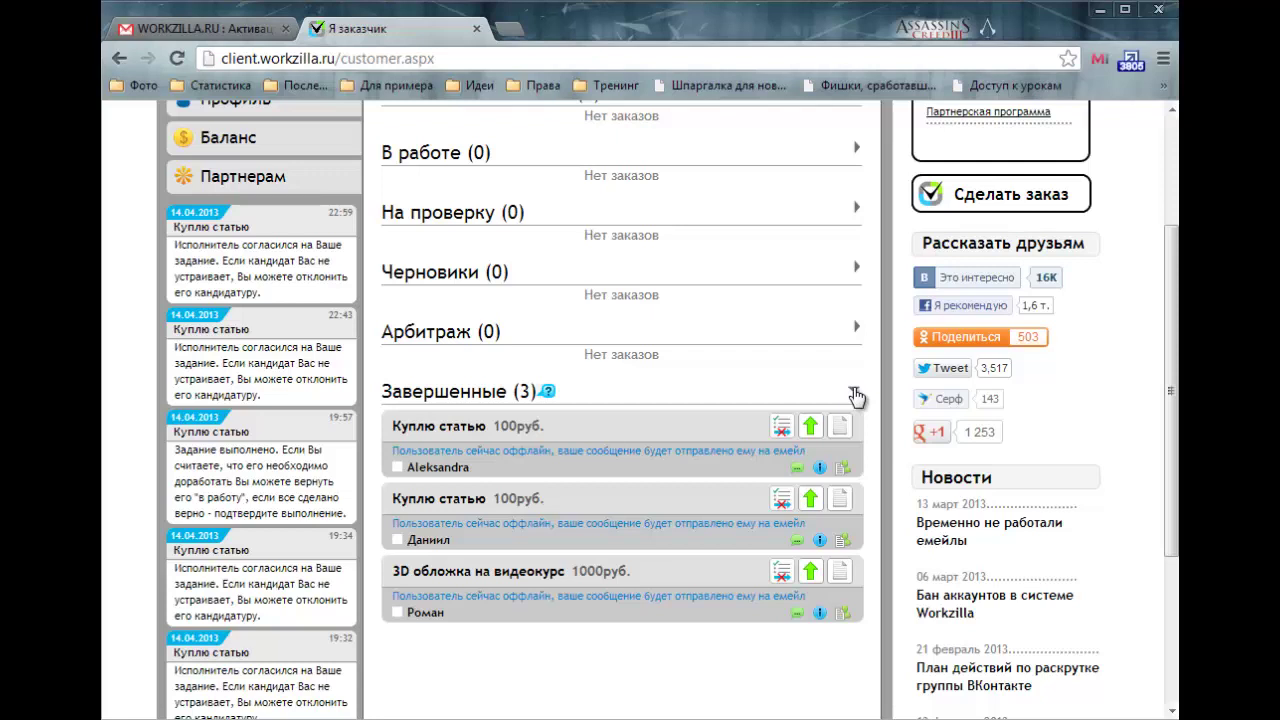
pyautogui.moveTo(420, 400)
pyautogui.scroll(-3, 679, 634)
pyautogui.scroll(2, 648, 645)
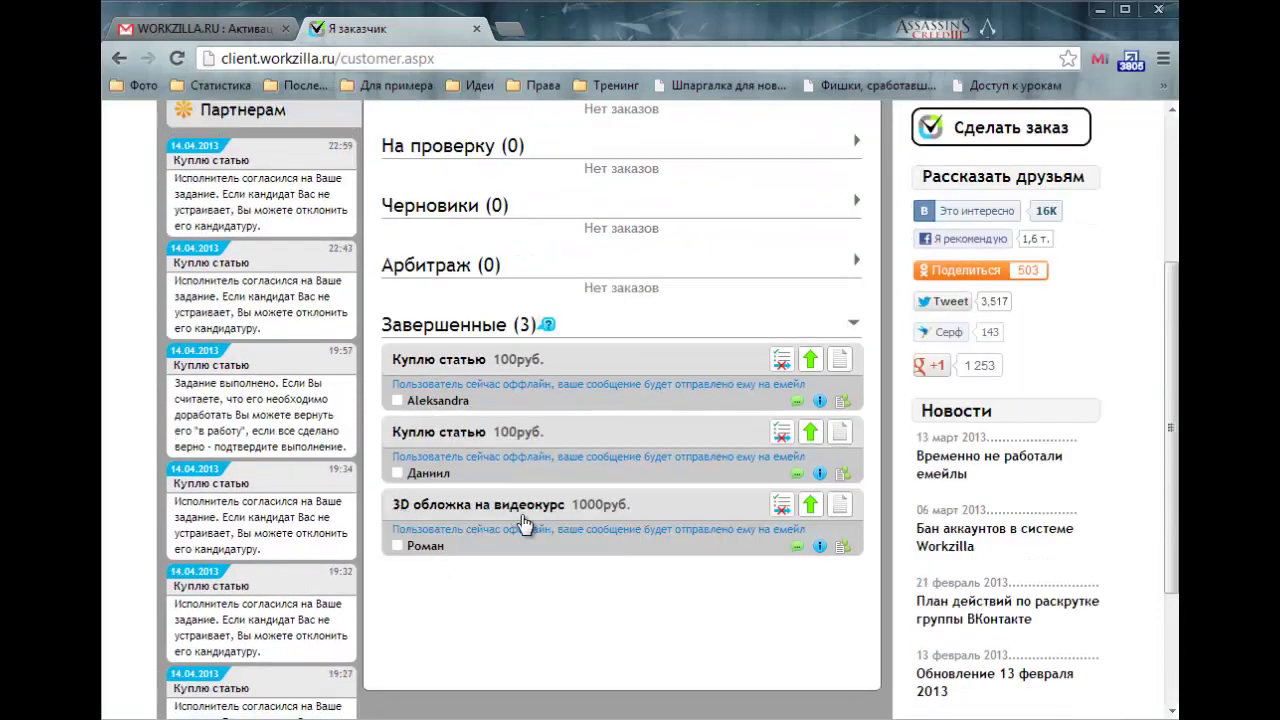
# Open the details of the completed order "3D обложка на видеокурс"
pyautogui.moveTo(571, 507); pyautogui.dragTo(648, 622)
pyautogui.click(541, 604)
pyautogui.click(438, 514)
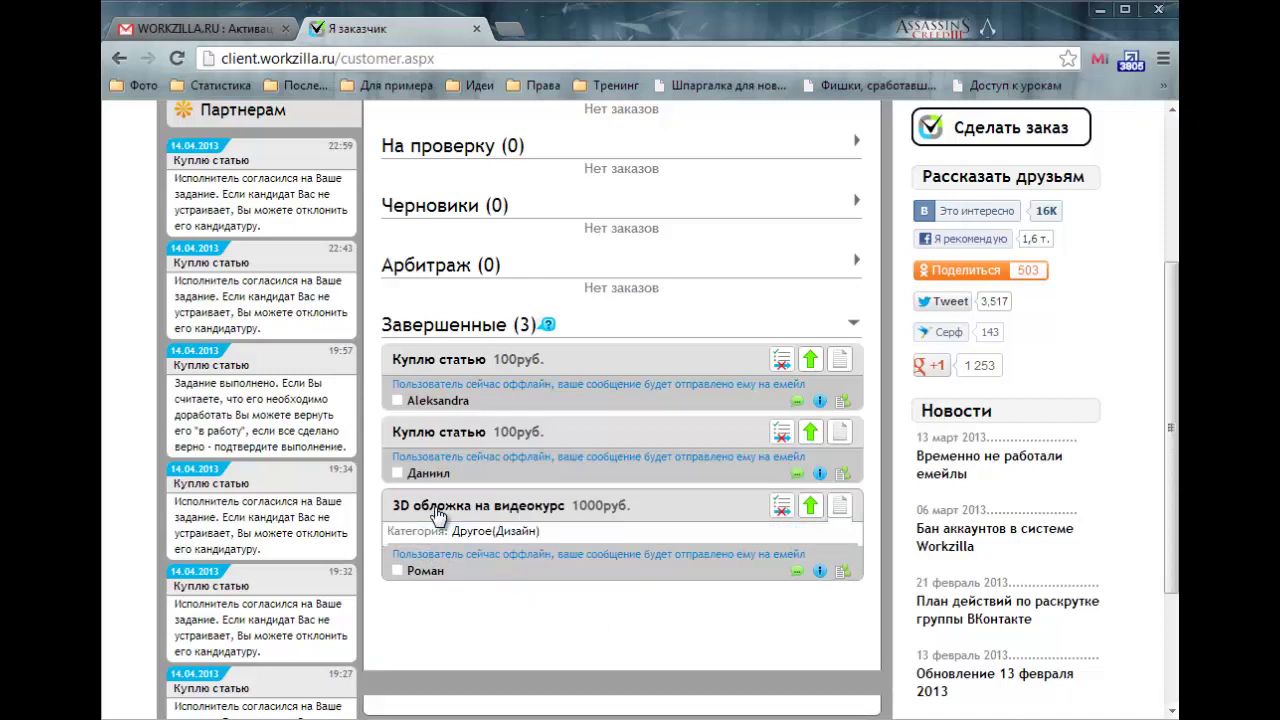
pyautogui.scroll(-2, 600, 520)
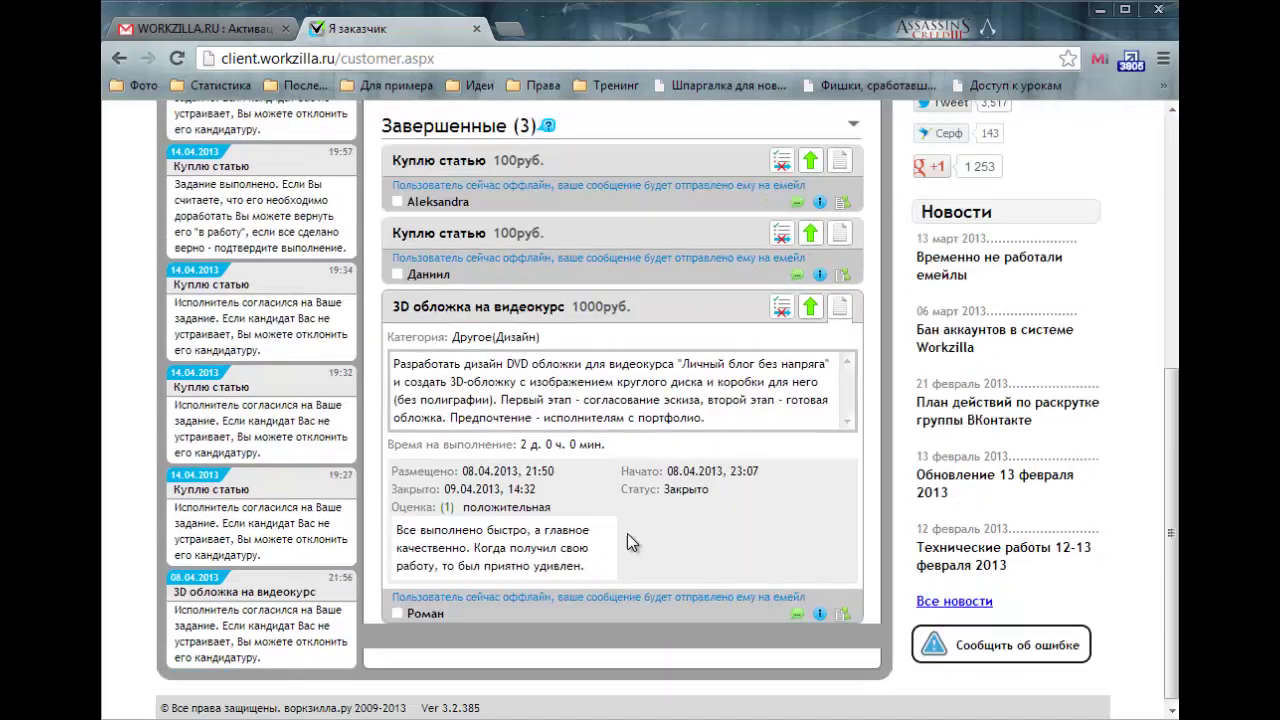
# Read the description of the 3D cover order, including the design requirements, work stages and performer preference
pyautogui.moveTo(534, 372); pyautogui.dragTo(700, 366)
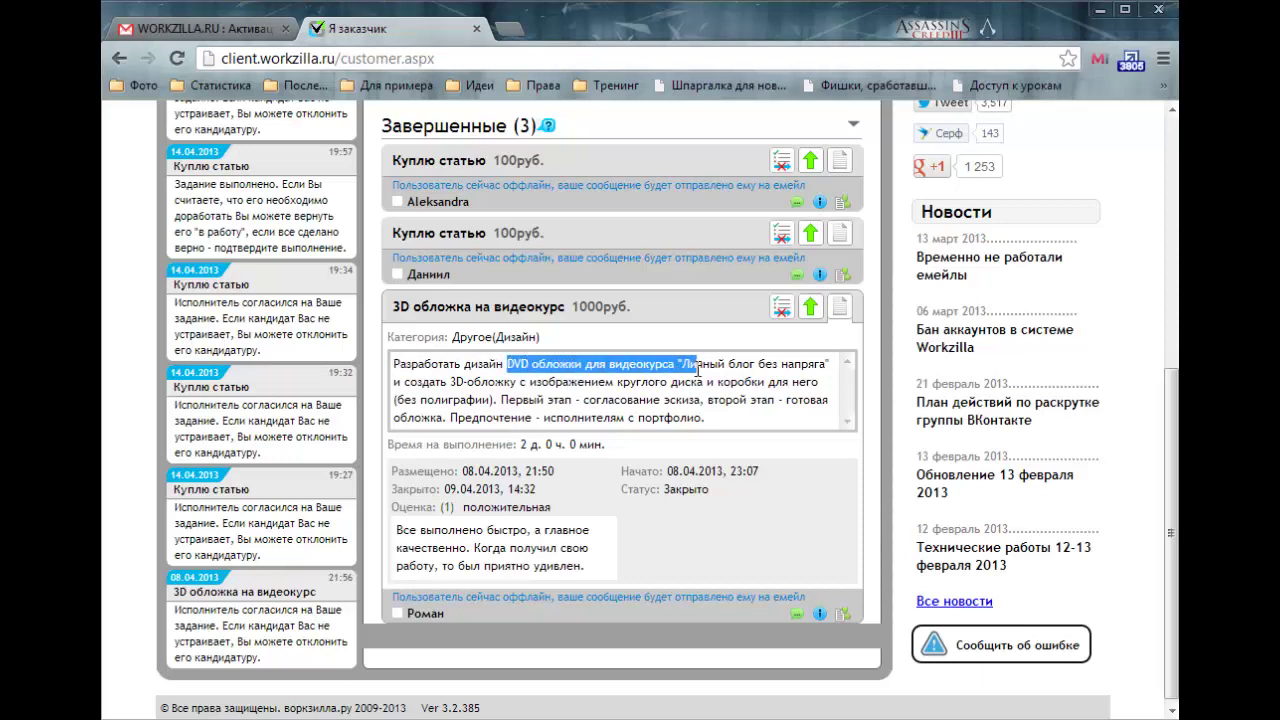
pyautogui.click(748, 370)
pyautogui.moveTo(790, 370); pyautogui.dragTo(756, 366)
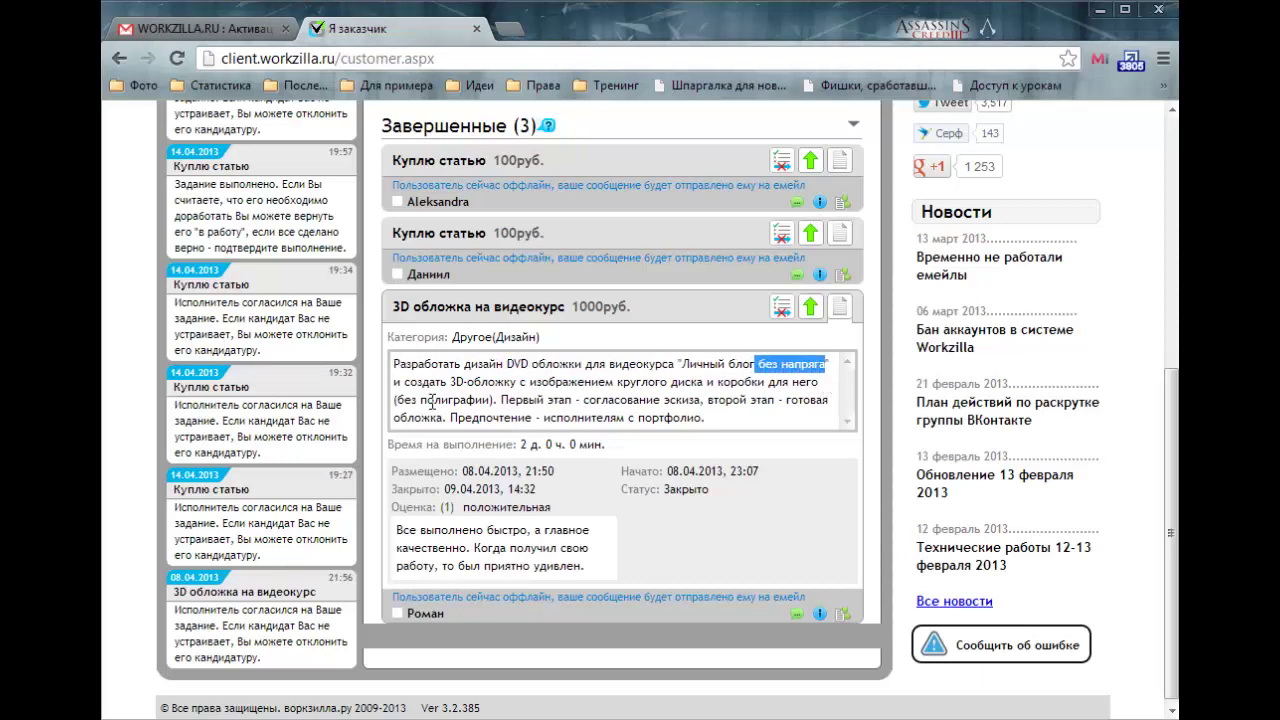
pyautogui.moveTo(410, 382); pyautogui.dragTo(762, 382)
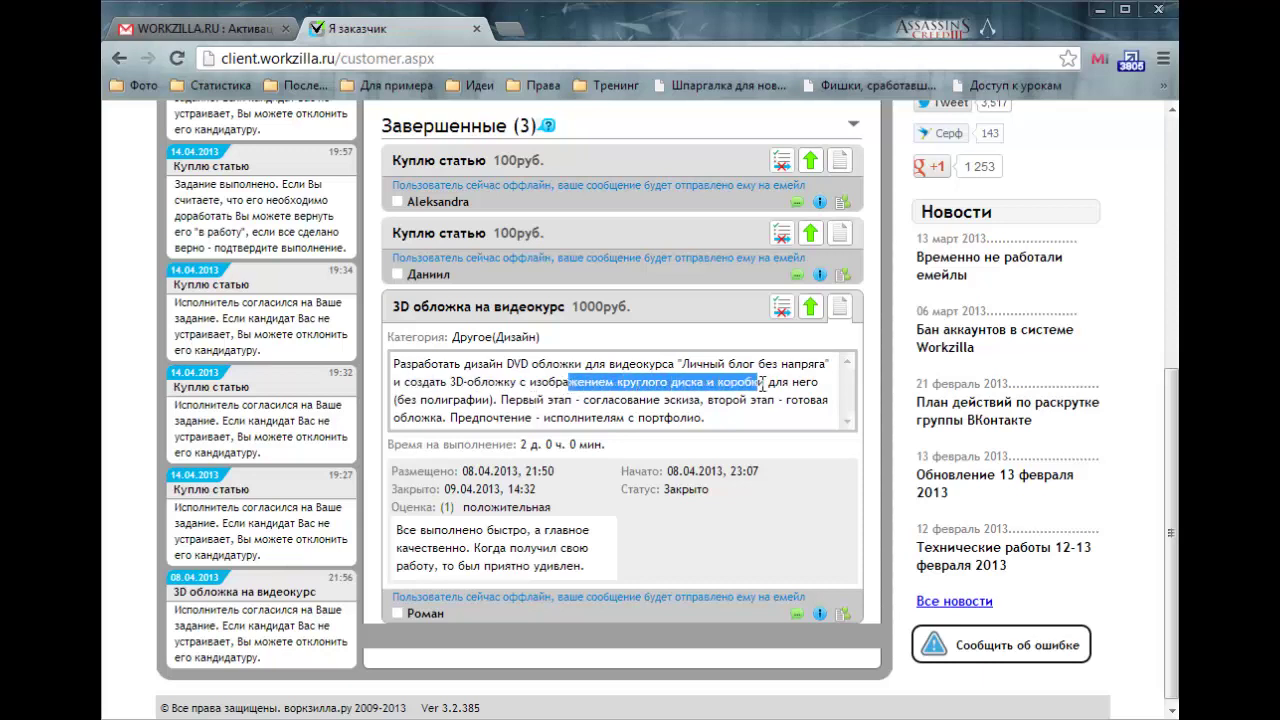
pyautogui.click(499, 401)
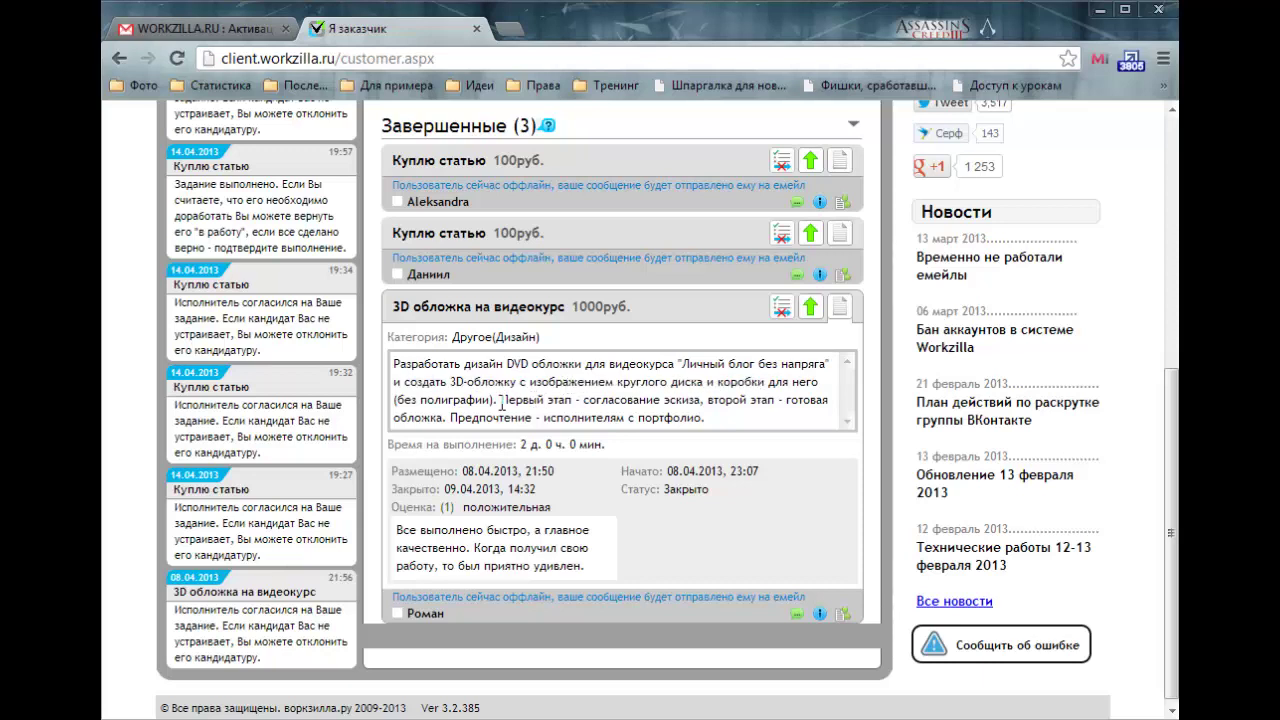
pyautogui.moveTo(533, 404); pyautogui.dragTo(790, 400)
pyautogui.moveTo(452, 416); pyautogui.dragTo(713, 416)
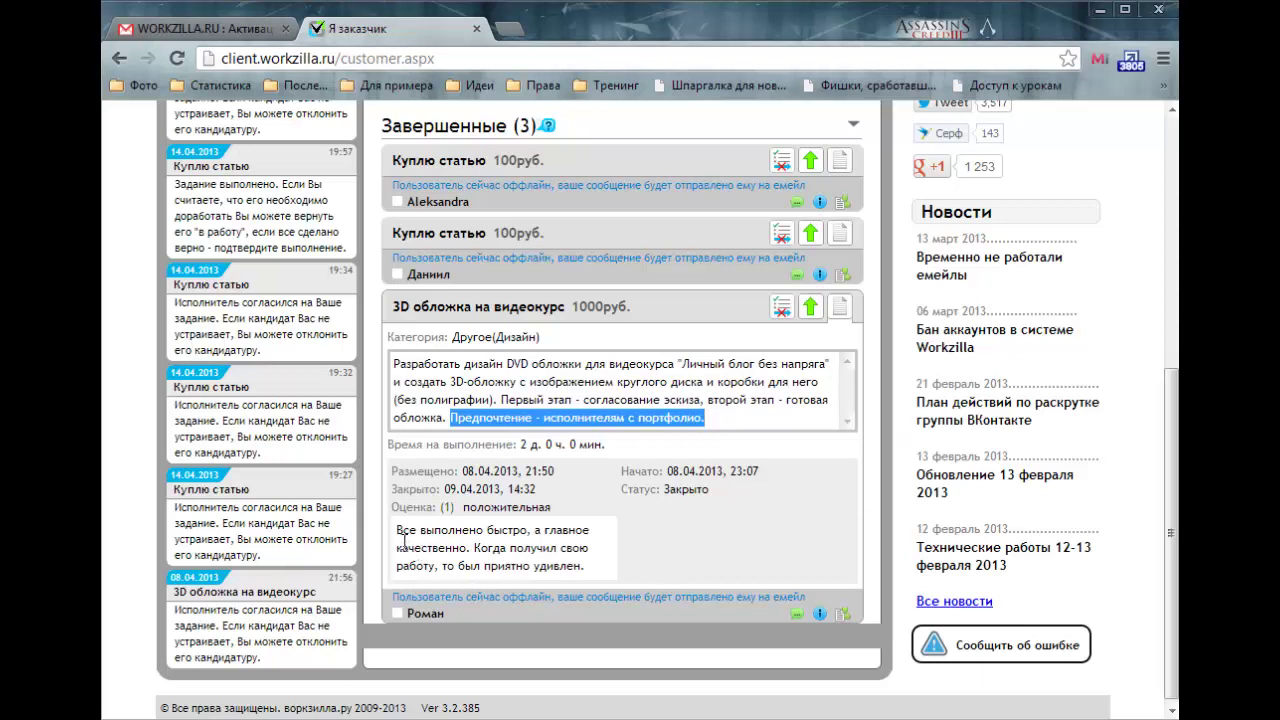
# Read the review text under the rating in the 3D cover order
pyautogui.moveTo(396, 533); pyautogui.dragTo(597, 566)
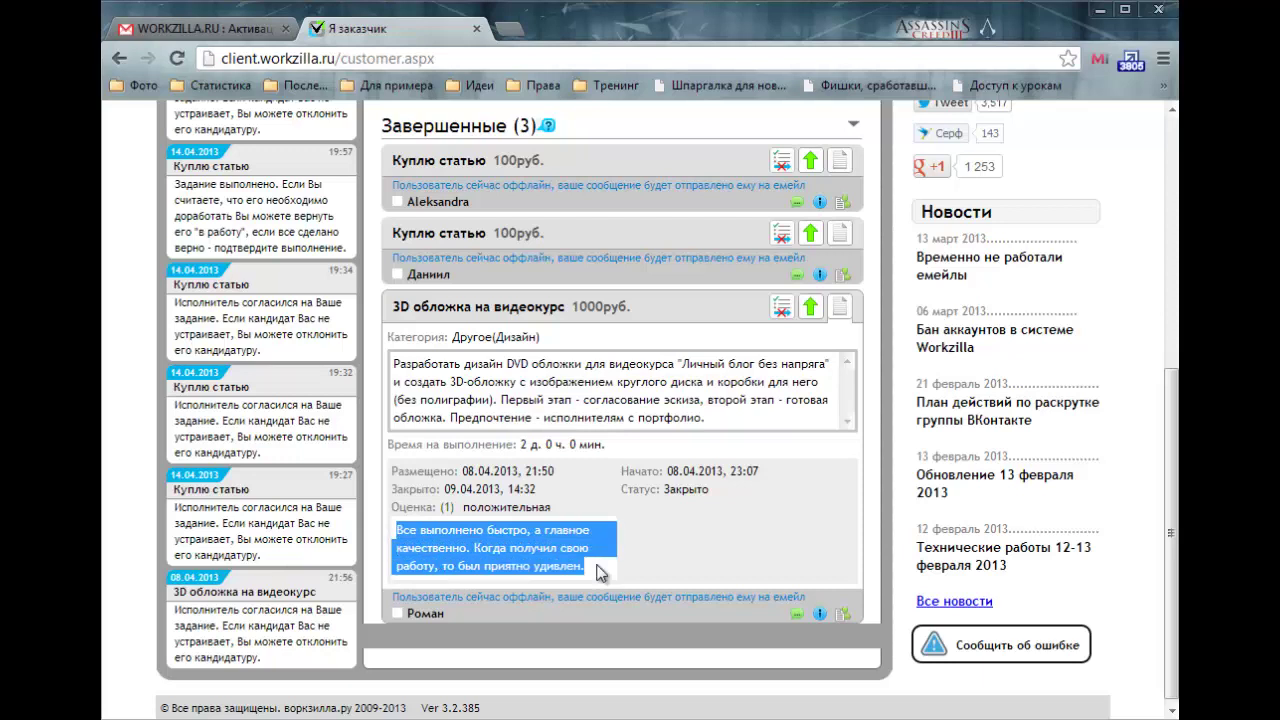
pyautogui.click(430, 531)
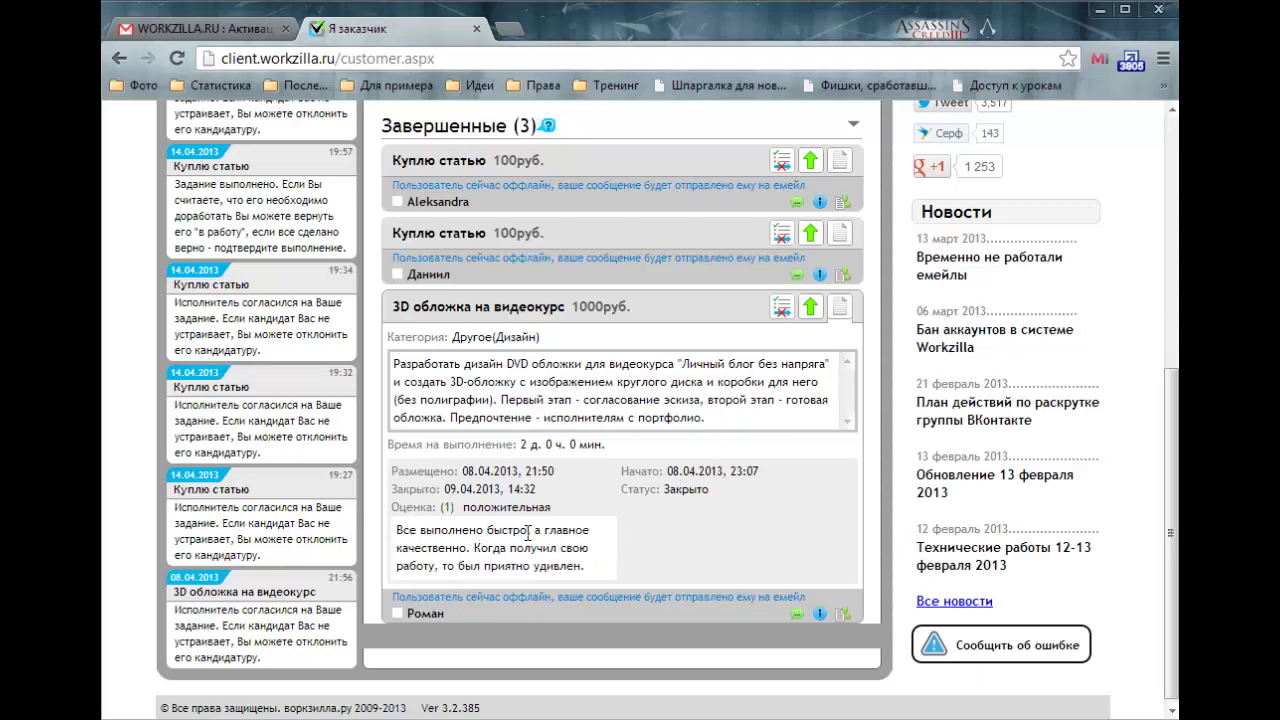
pyautogui.moveTo(474, 548); pyautogui.dragTo(598, 568)
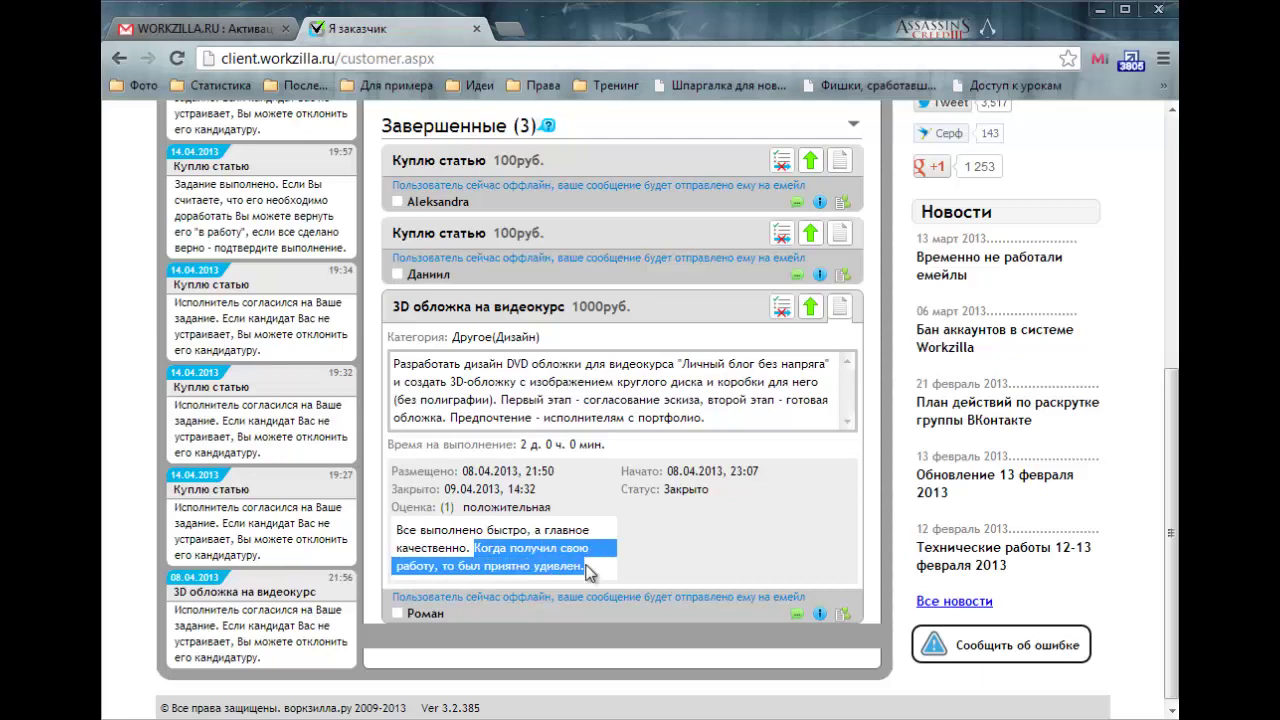
pyautogui.click(604, 570)
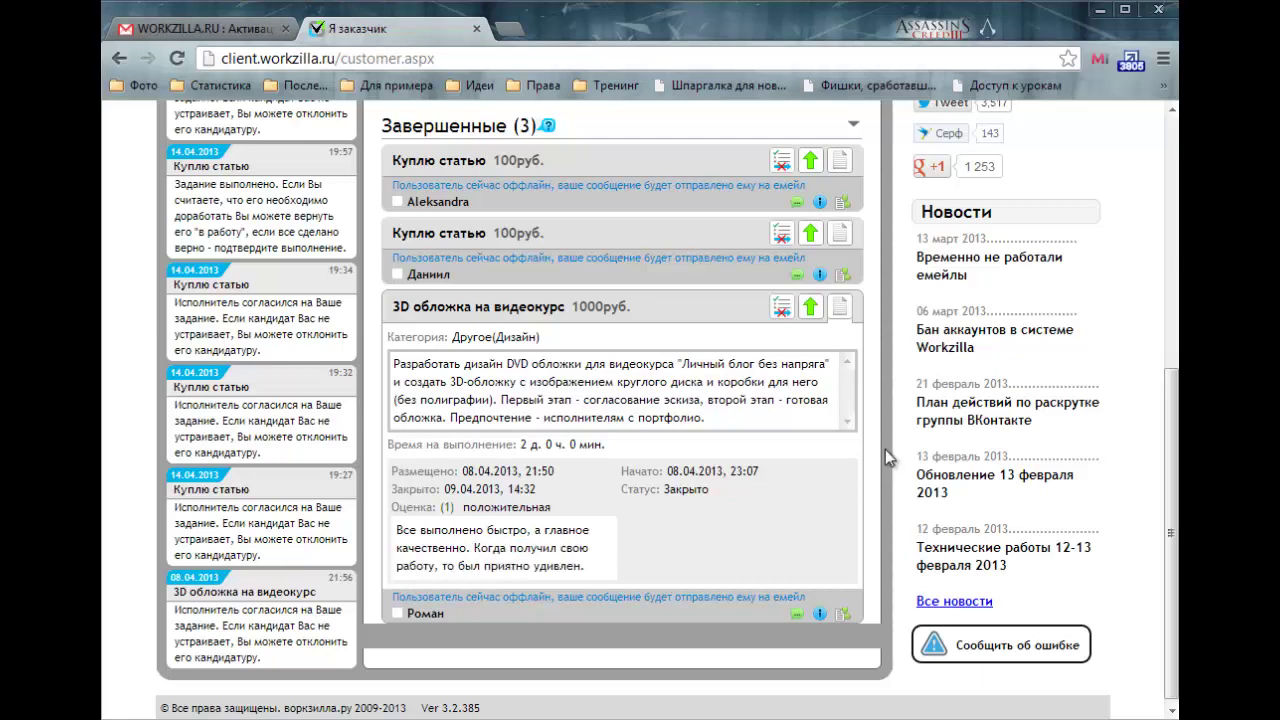
# Open the correspondence with the 3D cover order's performer and show the messages for 3 months from the beginning
pyautogui.click(430, 618)
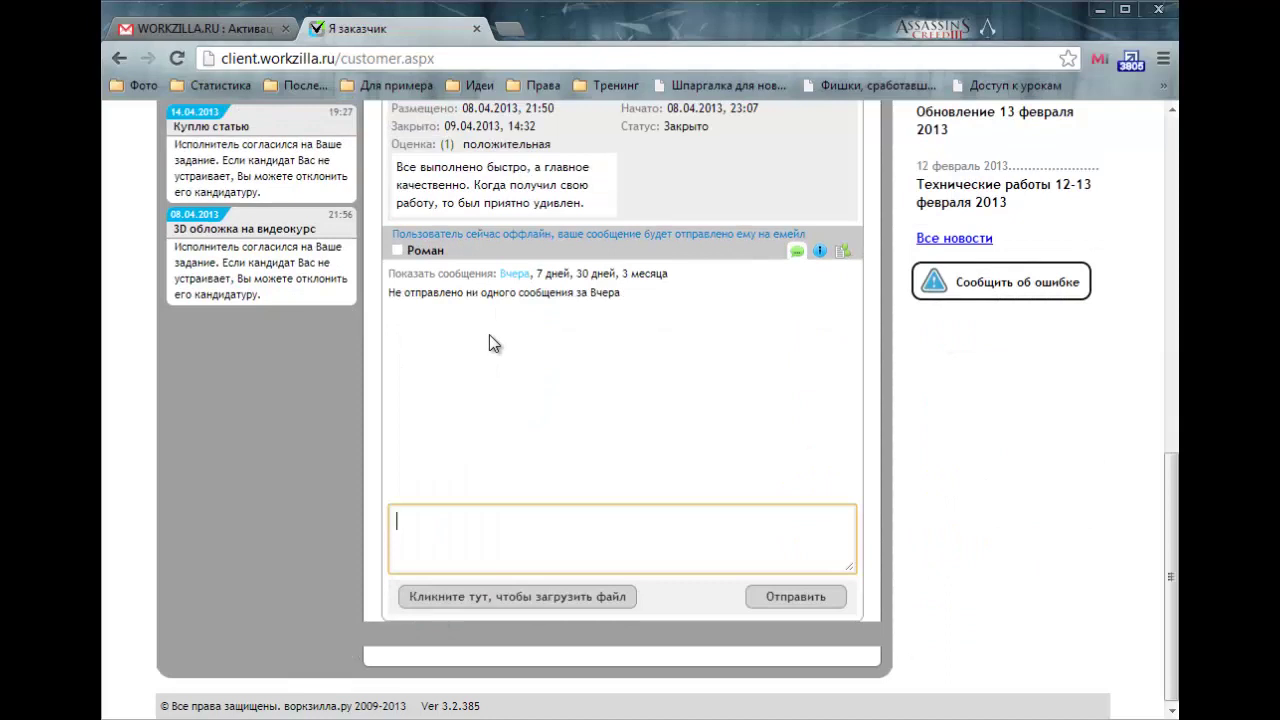
pyautogui.click(631, 276)
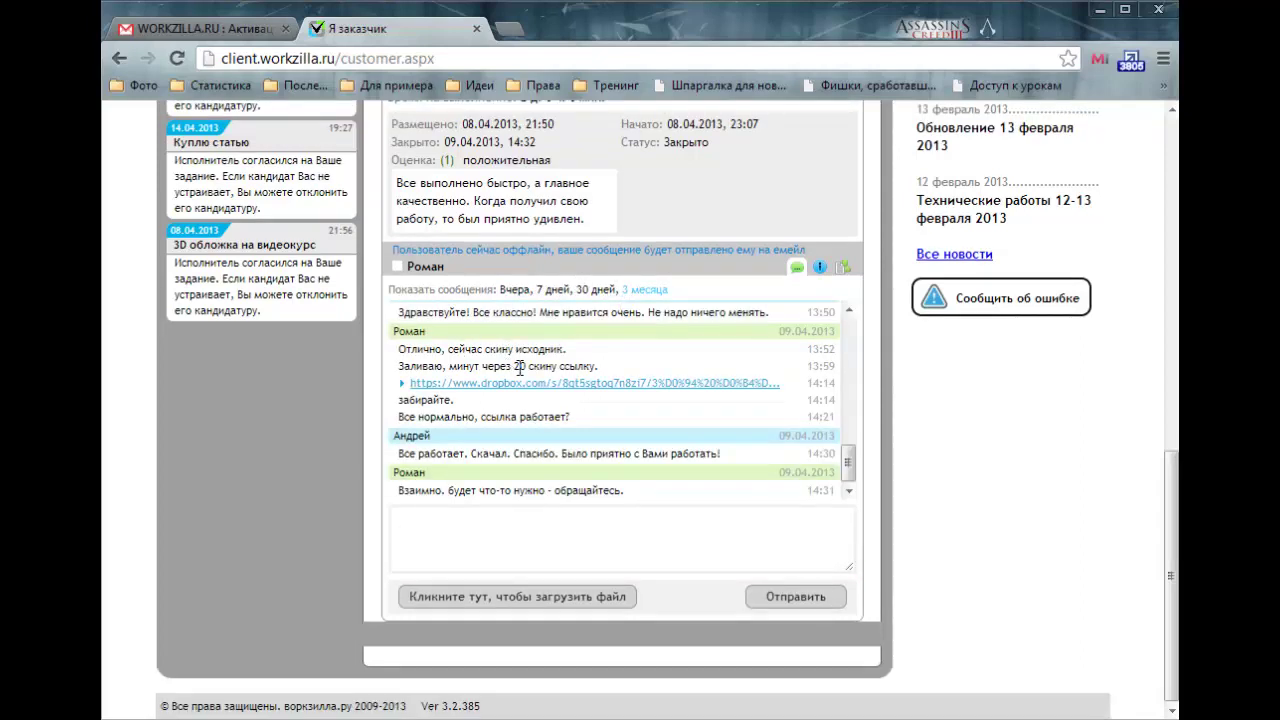
pyautogui.moveTo(851, 461); pyautogui.dragTo(855, 333)
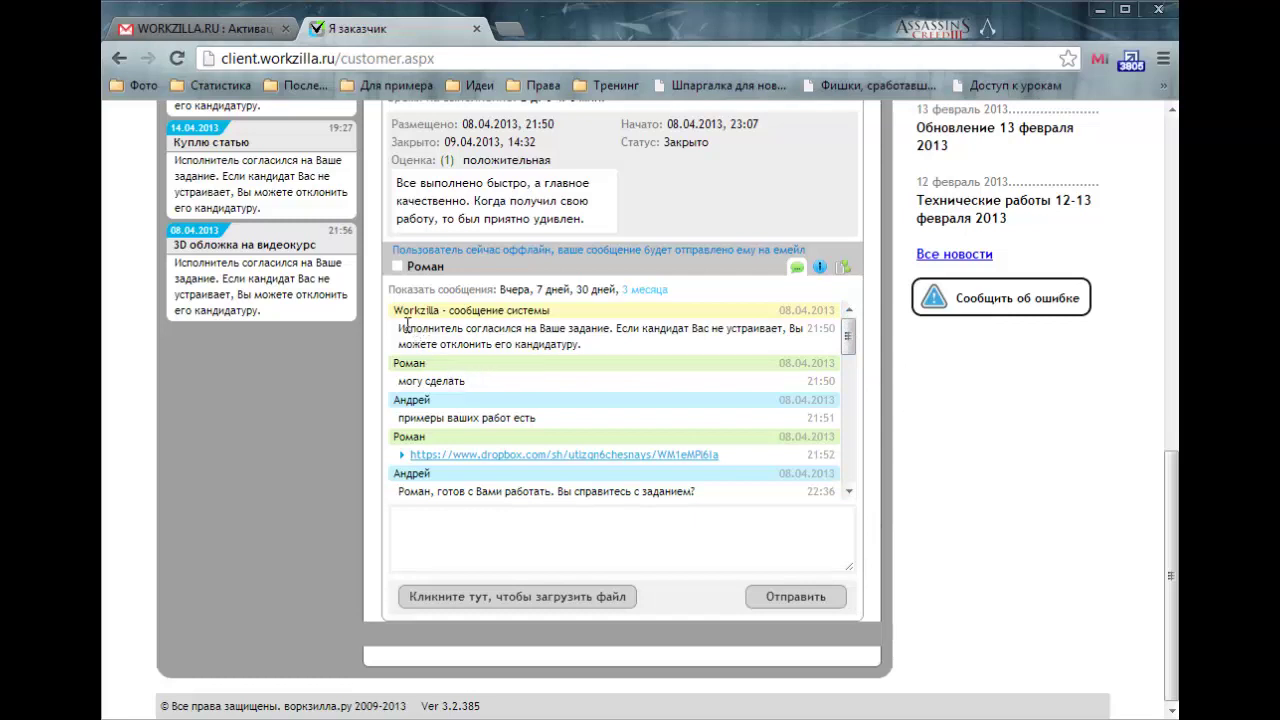
# Read the opening messages: the system notice, the performer's offer and the customer's request for work samples
pyautogui.moveTo(401, 327); pyautogui.dragTo(669, 348)
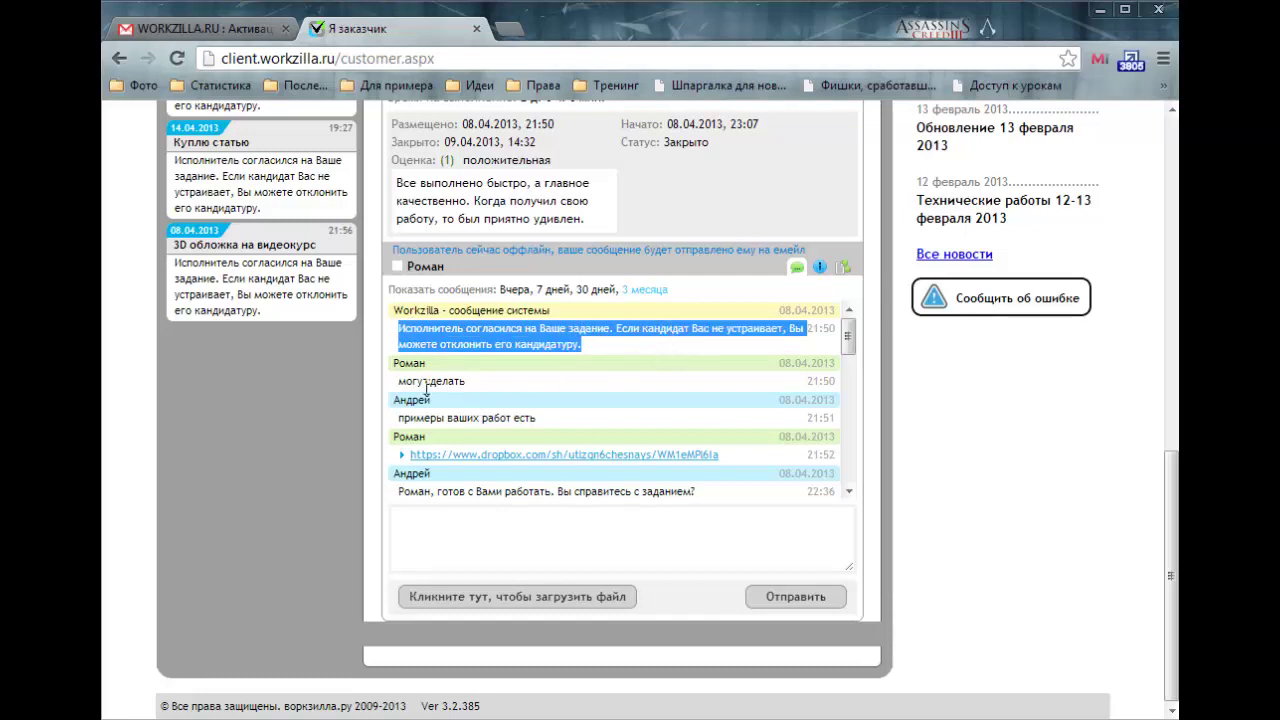
pyautogui.moveTo(401, 383); pyautogui.dragTo(466, 386)
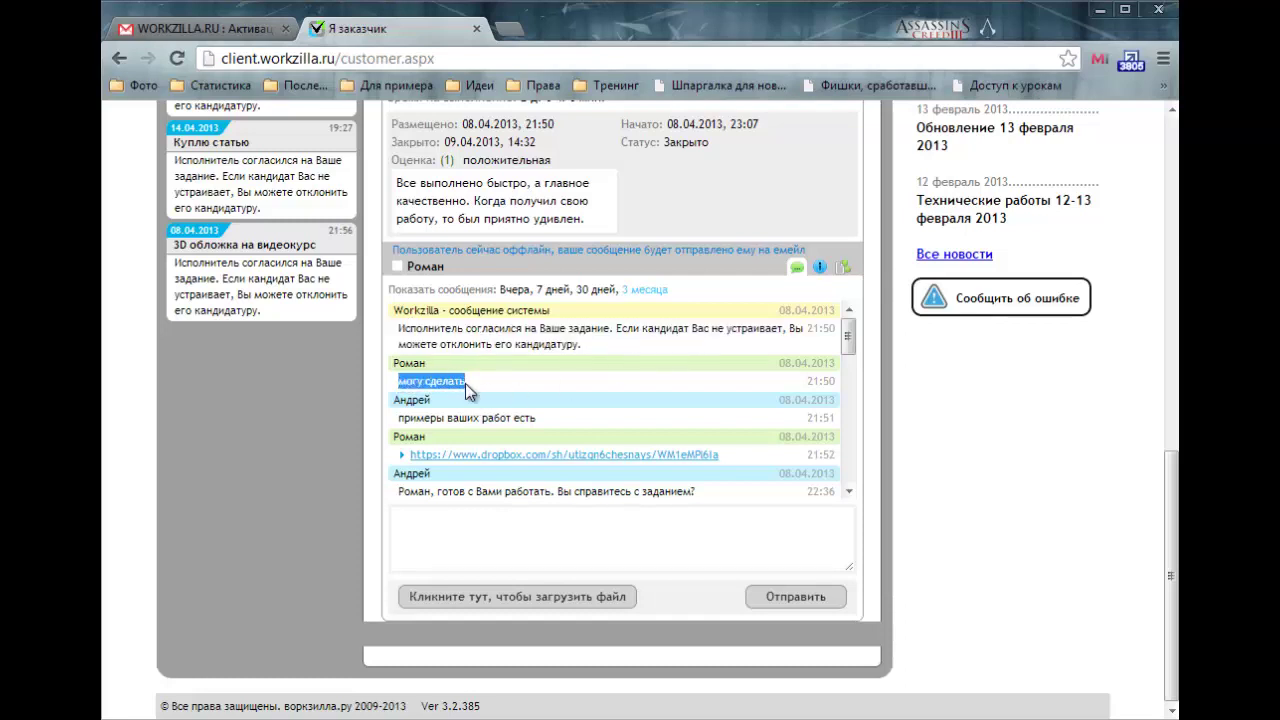
pyautogui.moveTo(399, 420); pyautogui.dragTo(537, 420)
pyautogui.click(537, 417)
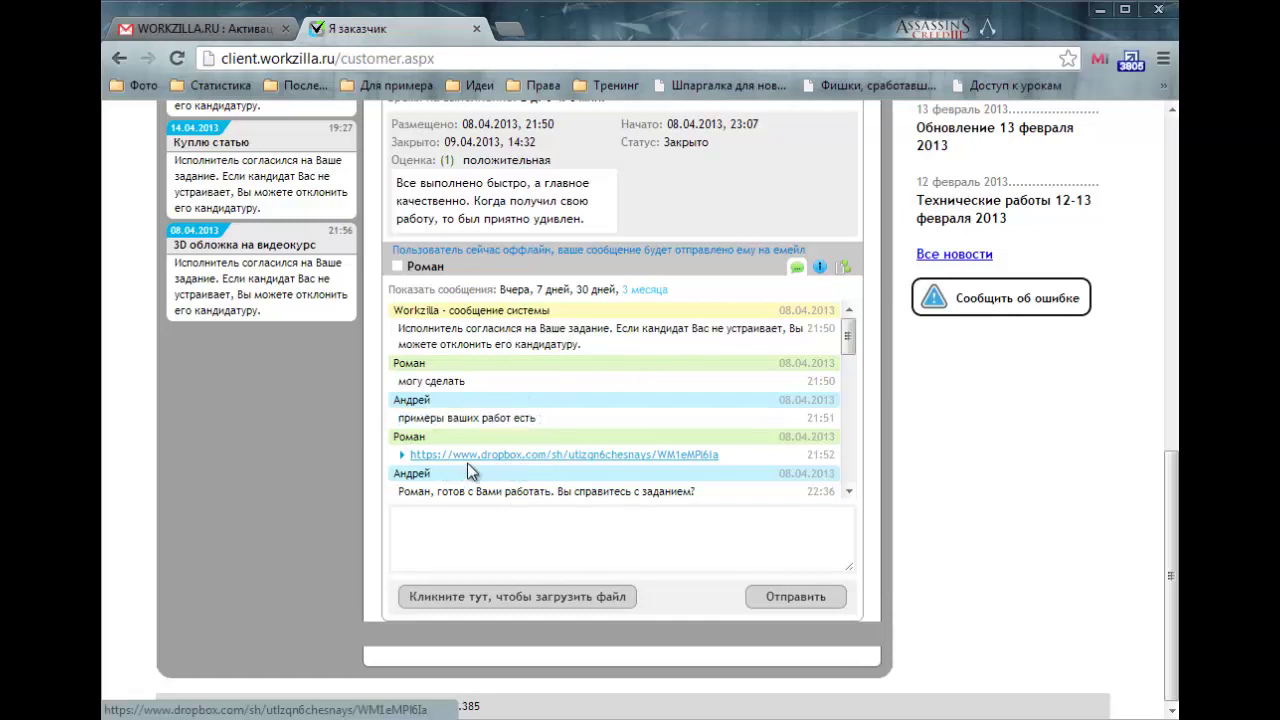
# View the performer's Dropbox link to work samples, then close that page and return to the correspondence
pyautogui.click(533, 456)
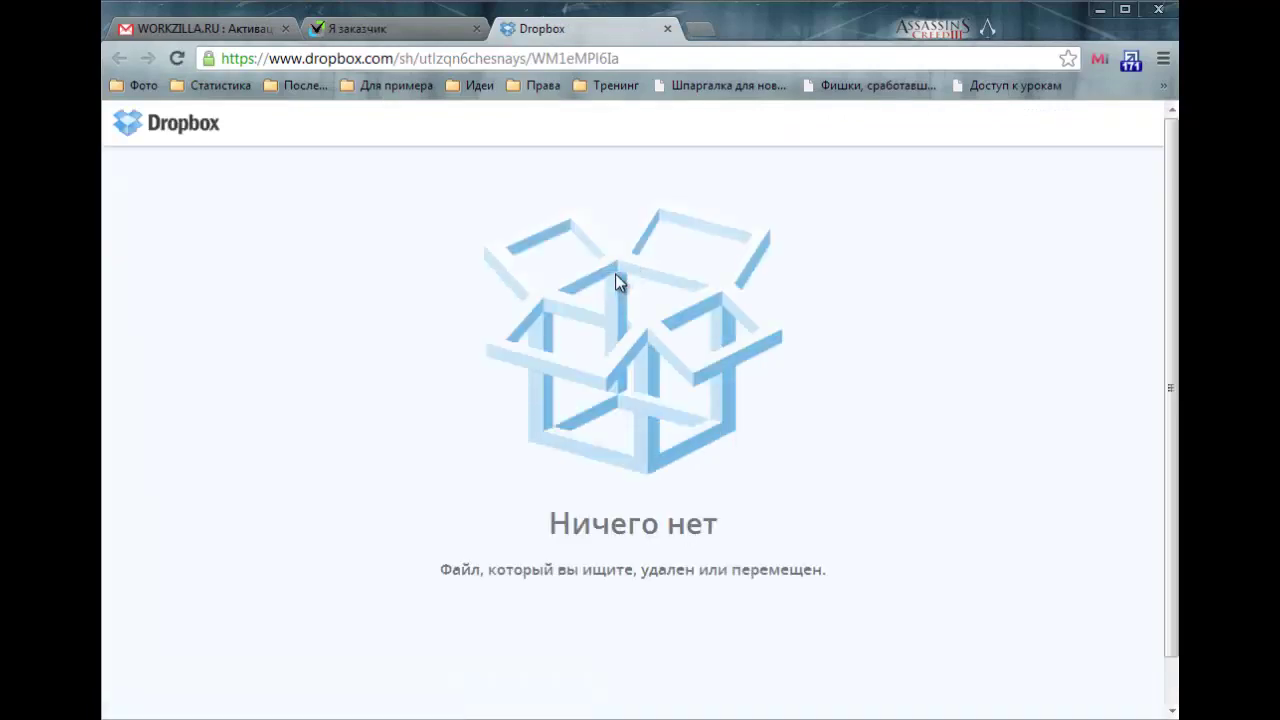
pyautogui.moveTo(548, 523); pyautogui.dragTo(706, 526)
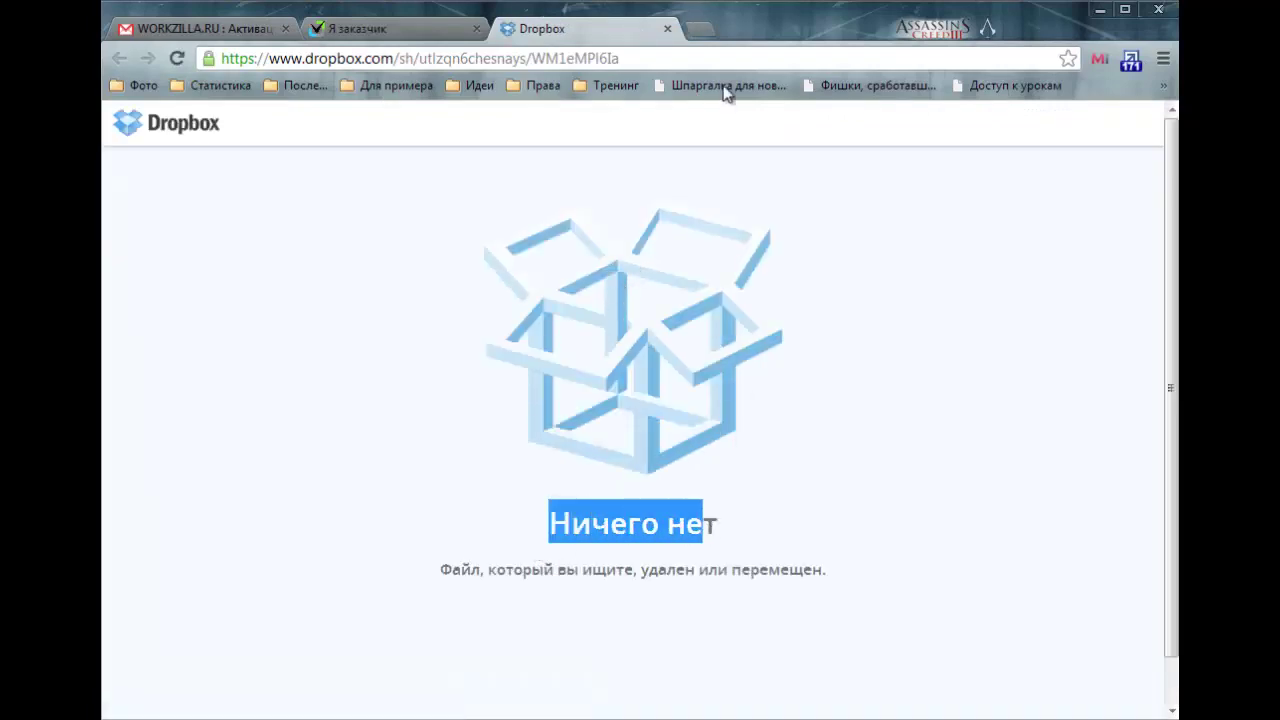
pyautogui.click(667, 29)
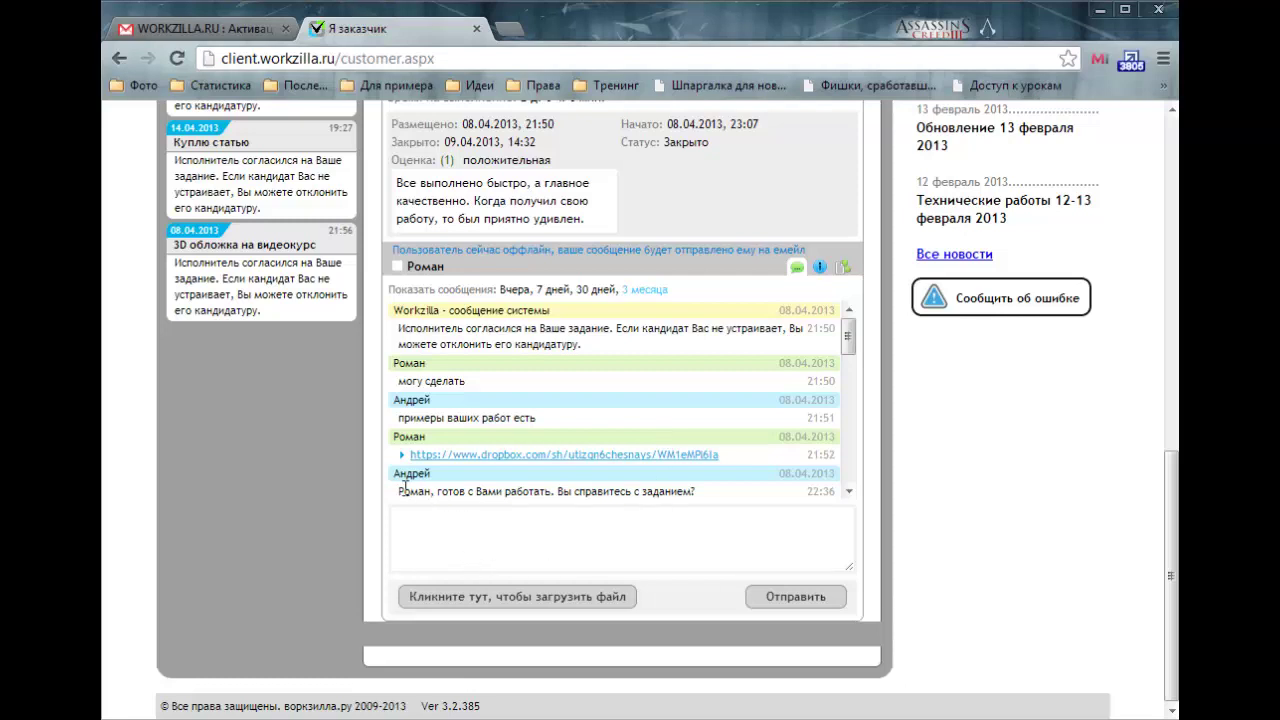
# Read the customer's question about handling the task and the performer's detailed reply in the correspondence
pyautogui.moveTo(850, 346); pyautogui.dragTo(851, 358)
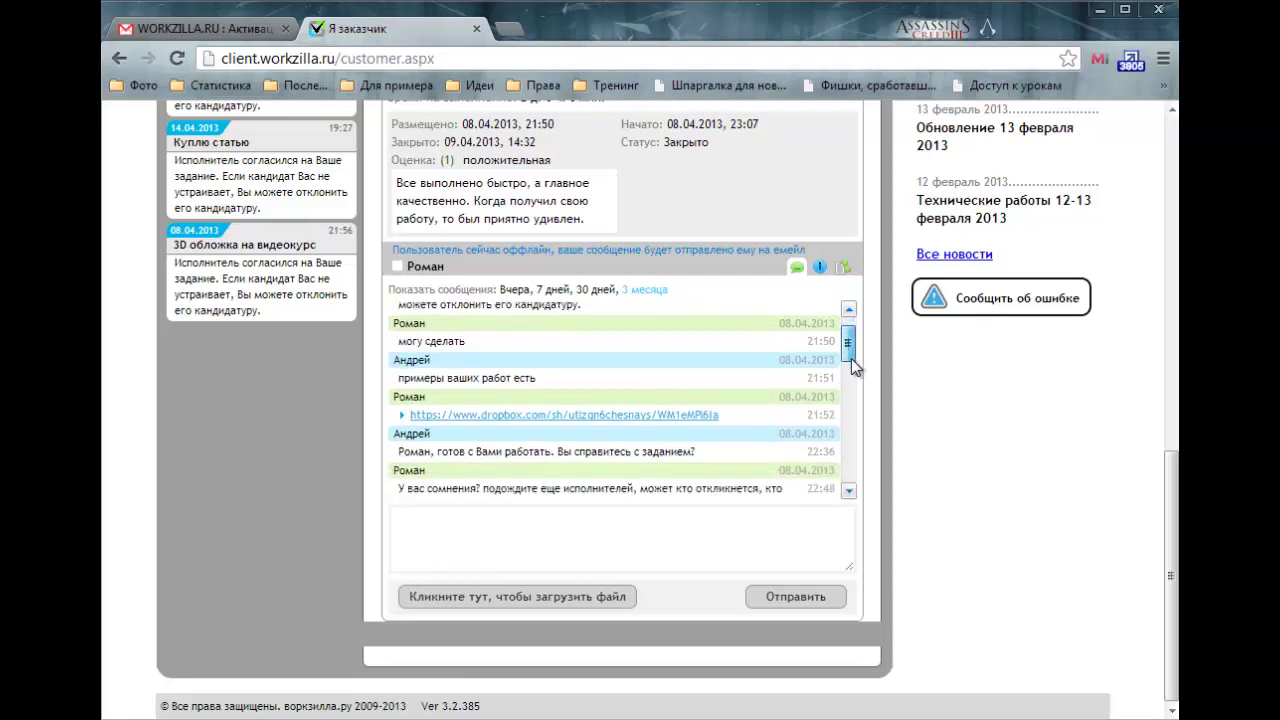
pyautogui.moveTo(403, 426); pyautogui.dragTo(676, 424)
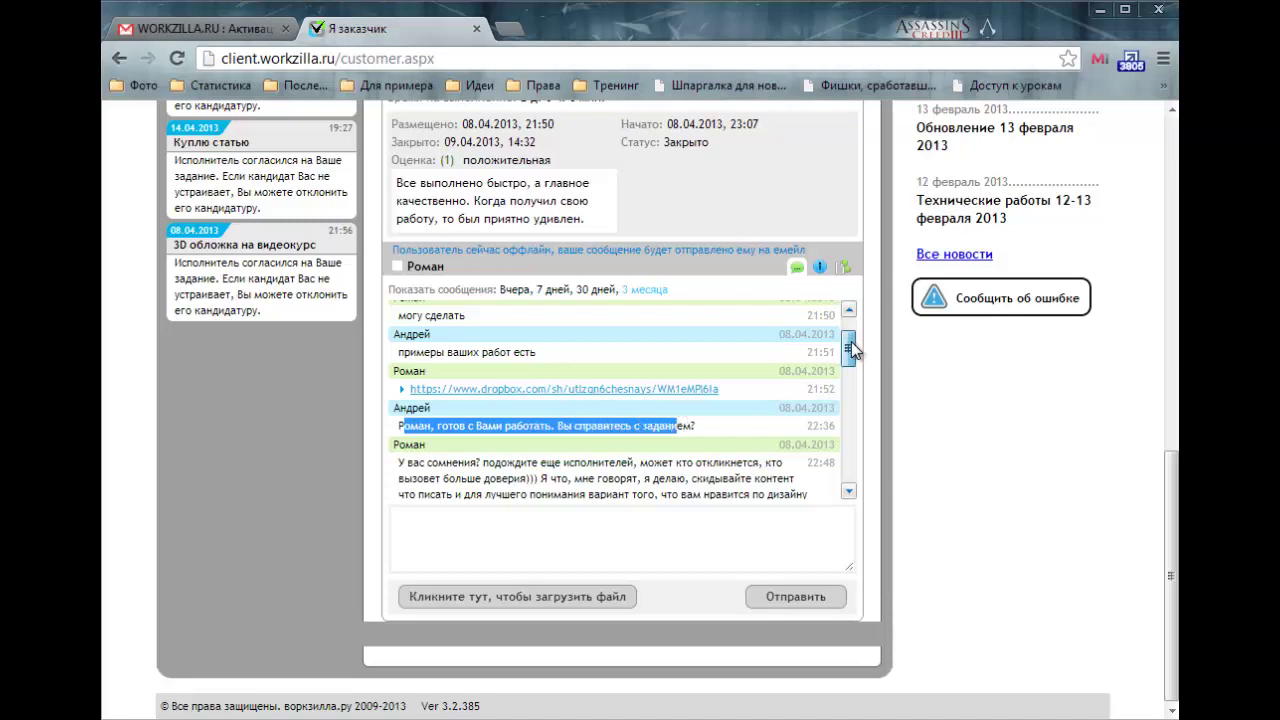
pyautogui.moveTo(851, 348); pyautogui.dragTo(851, 366)
pyautogui.click(424, 368)
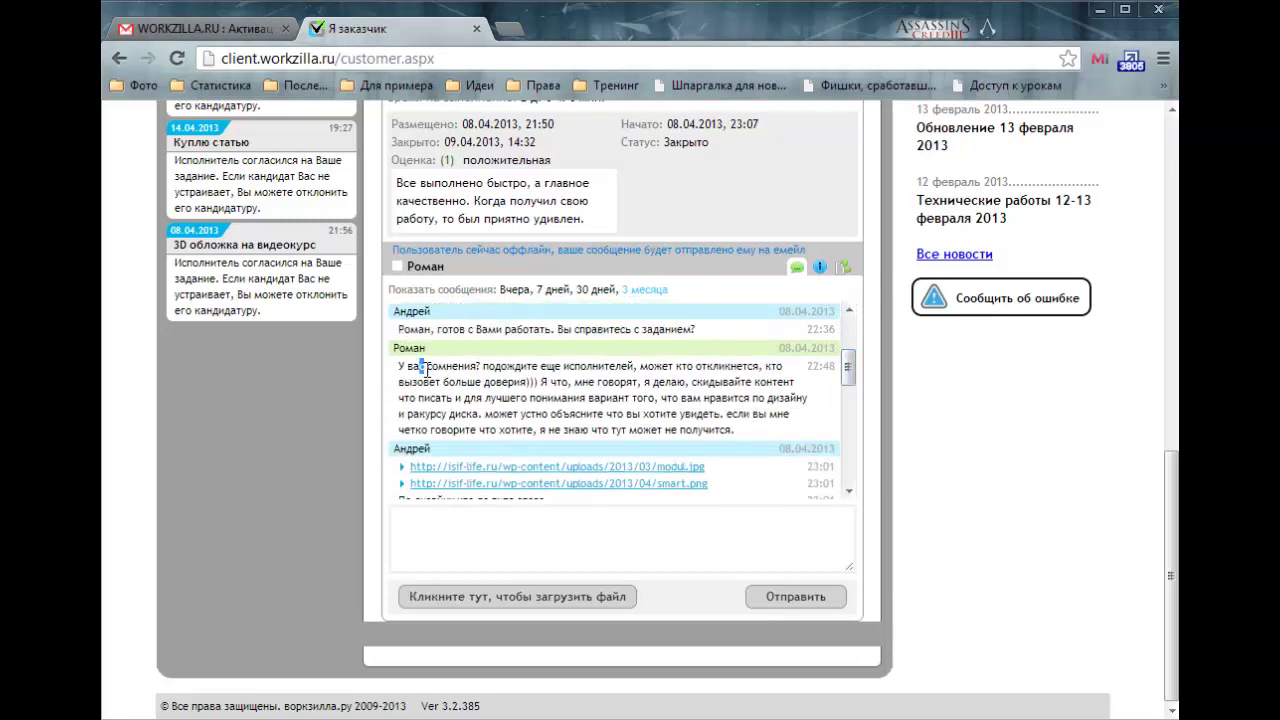
pyautogui.moveTo(424, 368); pyautogui.dragTo(570, 398)
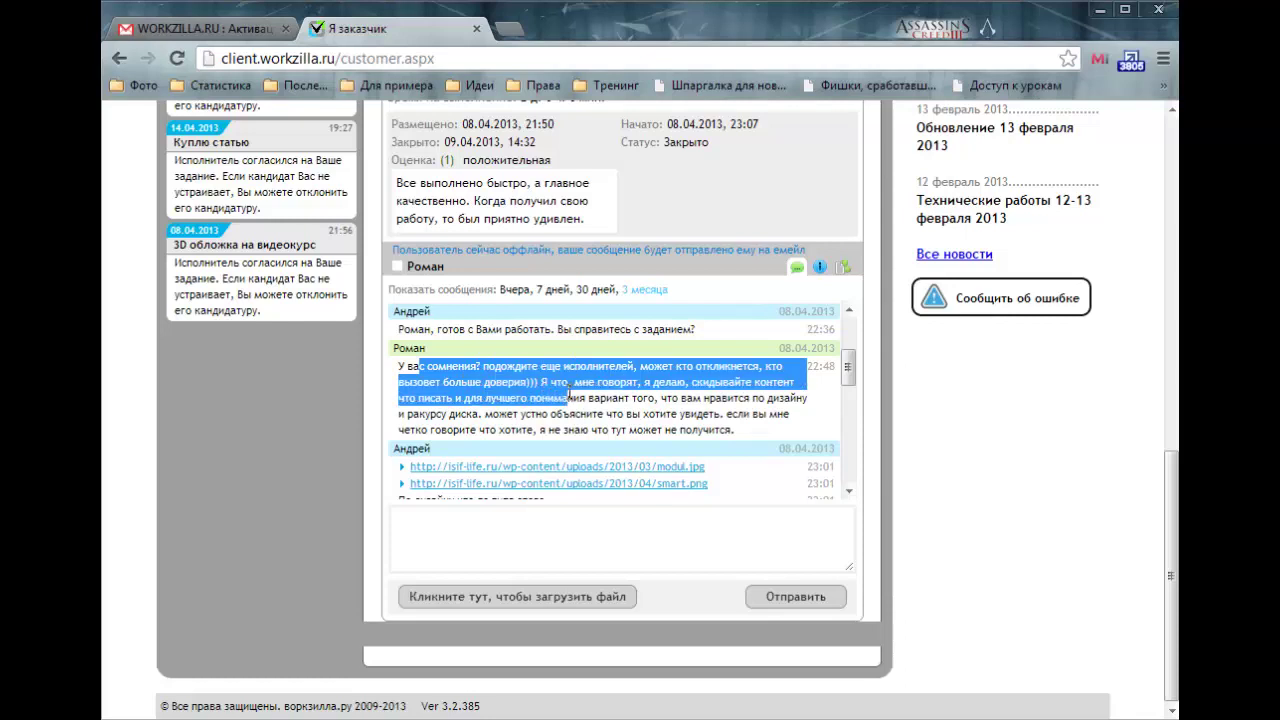
pyautogui.click(577, 385)
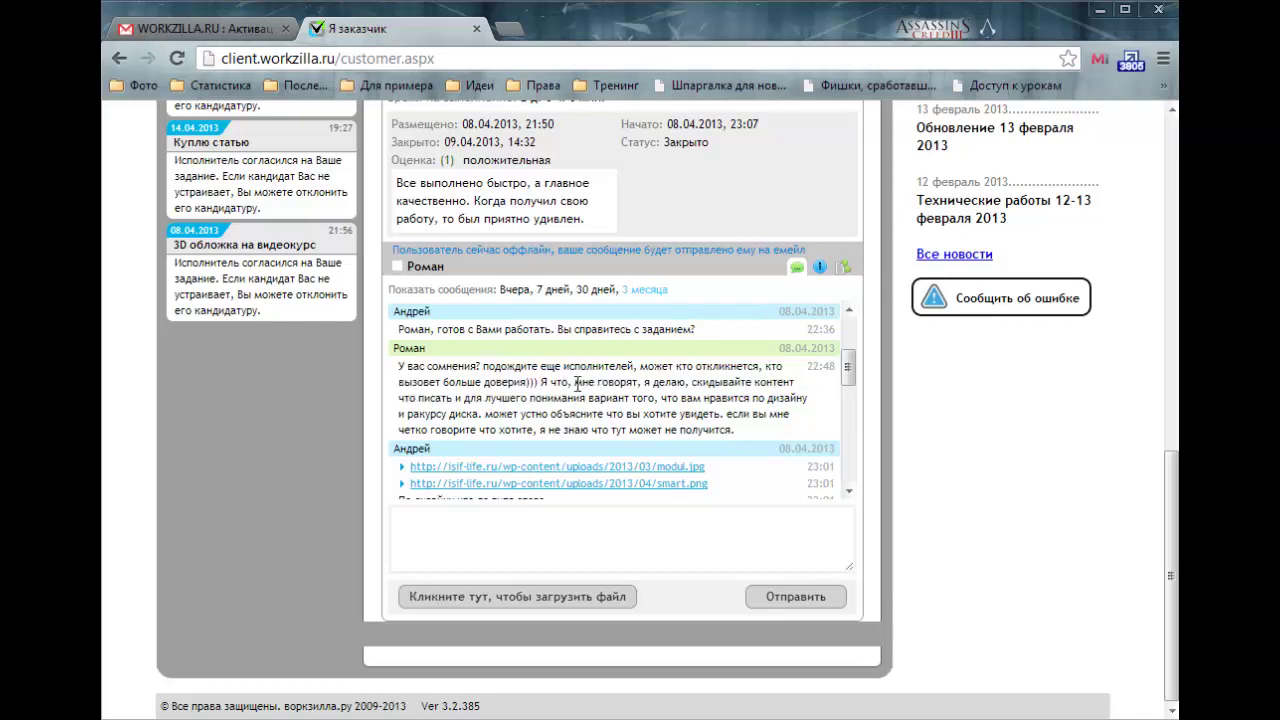
pyautogui.moveTo(643, 385); pyautogui.dragTo(716, 386)
pyautogui.moveTo(428, 384); pyautogui.dragTo(402, 414)
pyautogui.click(481, 426)
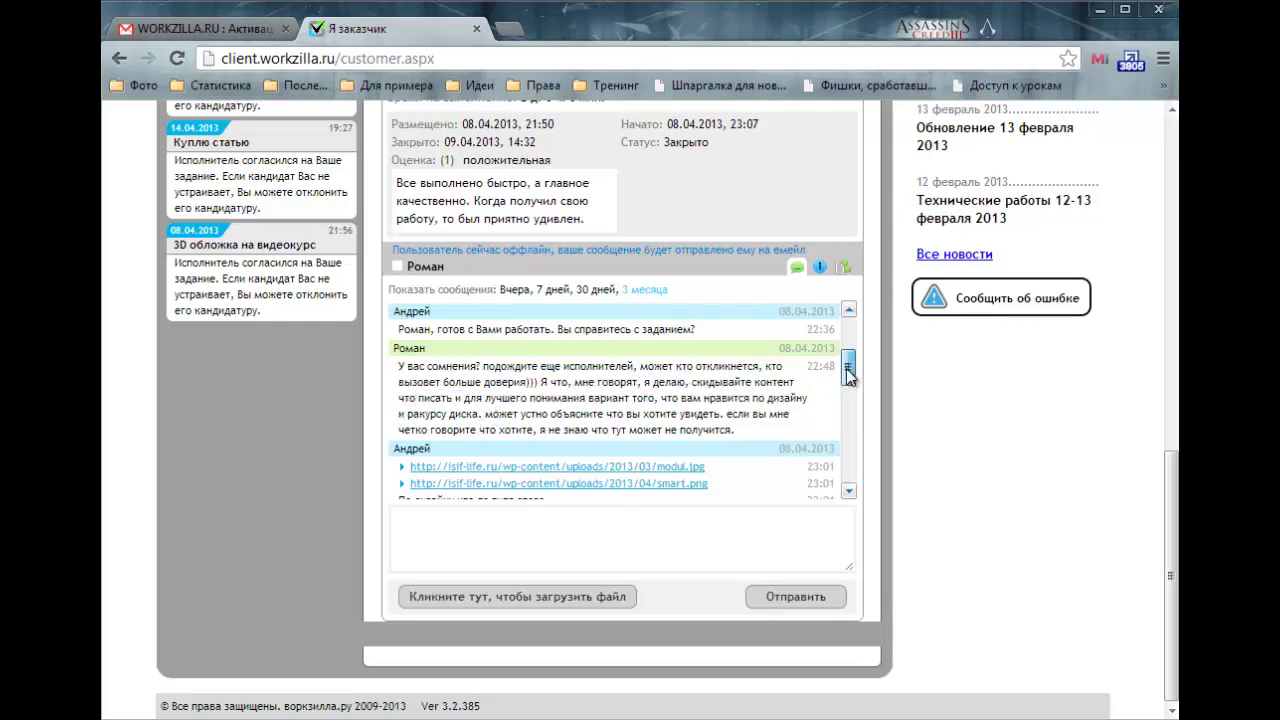
# Read the customer's design examples and cover text requirements, plus the performer's reply, in the 3D cover correspondence
pyautogui.scroll(-2, 846, 367)
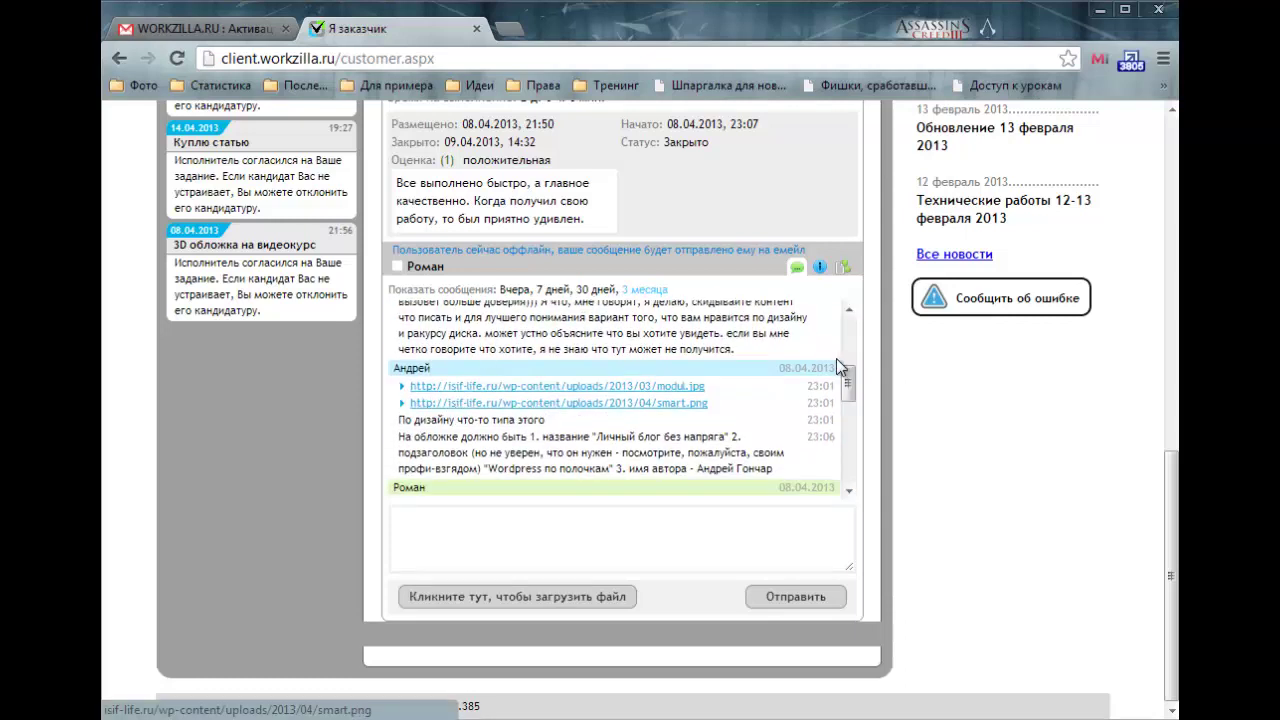
pyautogui.scroll(-2, 850, 388)
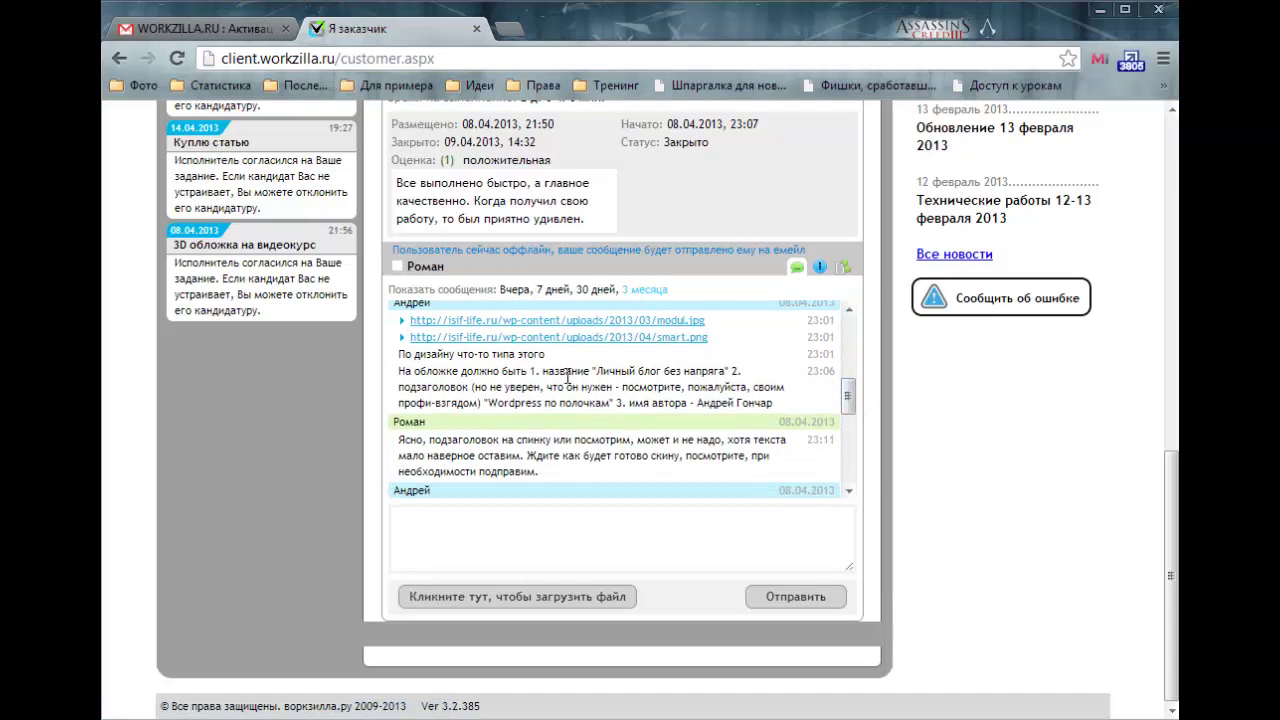
pyautogui.moveTo(562, 371); pyautogui.dragTo(670, 372)
pyautogui.moveTo(566, 388)
pyautogui.mouseDown()
pyautogui.moveTo(520, 388)
pyautogui.moveTo(558, 403)
pyautogui.mouseUp()
pyautogui.moveTo(400, 441); pyautogui.dragTo(544, 467)
pyautogui.click(594, 464)
# View the performer's finished mockup from the attached file блг без напряга.jpg, then close the image and return to the correspondence
pyautogui.scroll(-3, 849, 407)
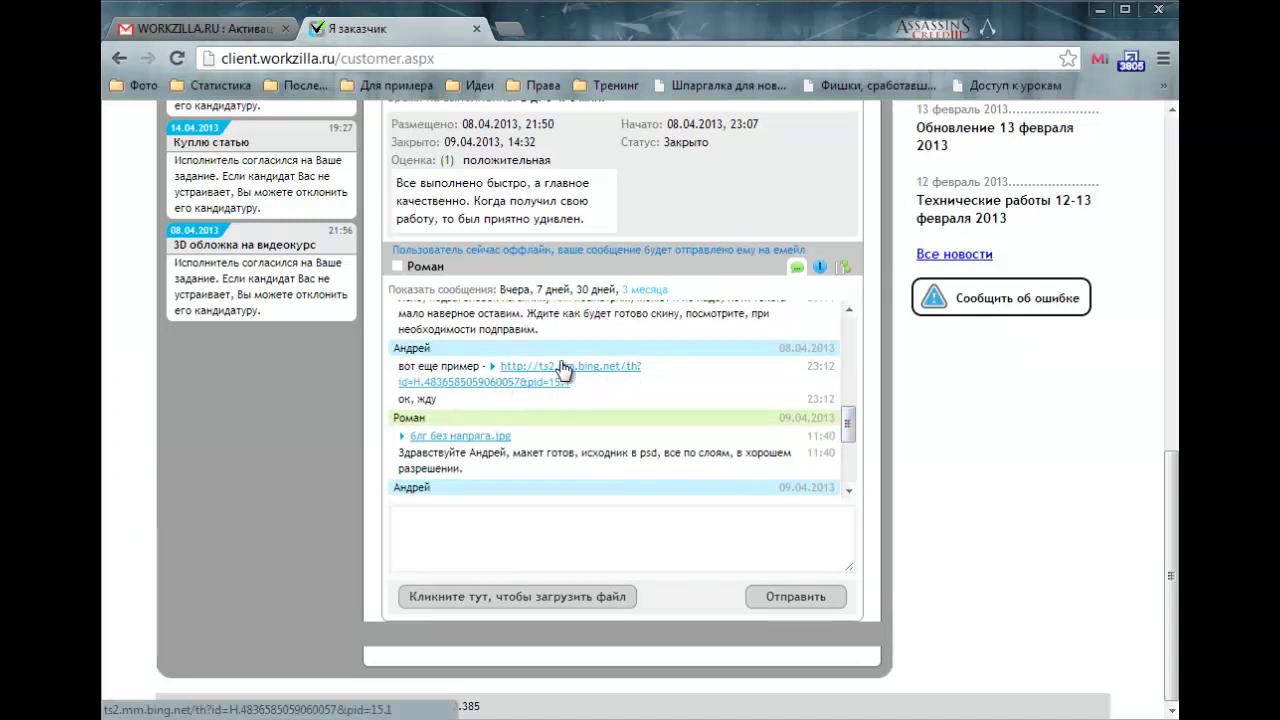
pyautogui.scroll(-2, 849, 422)
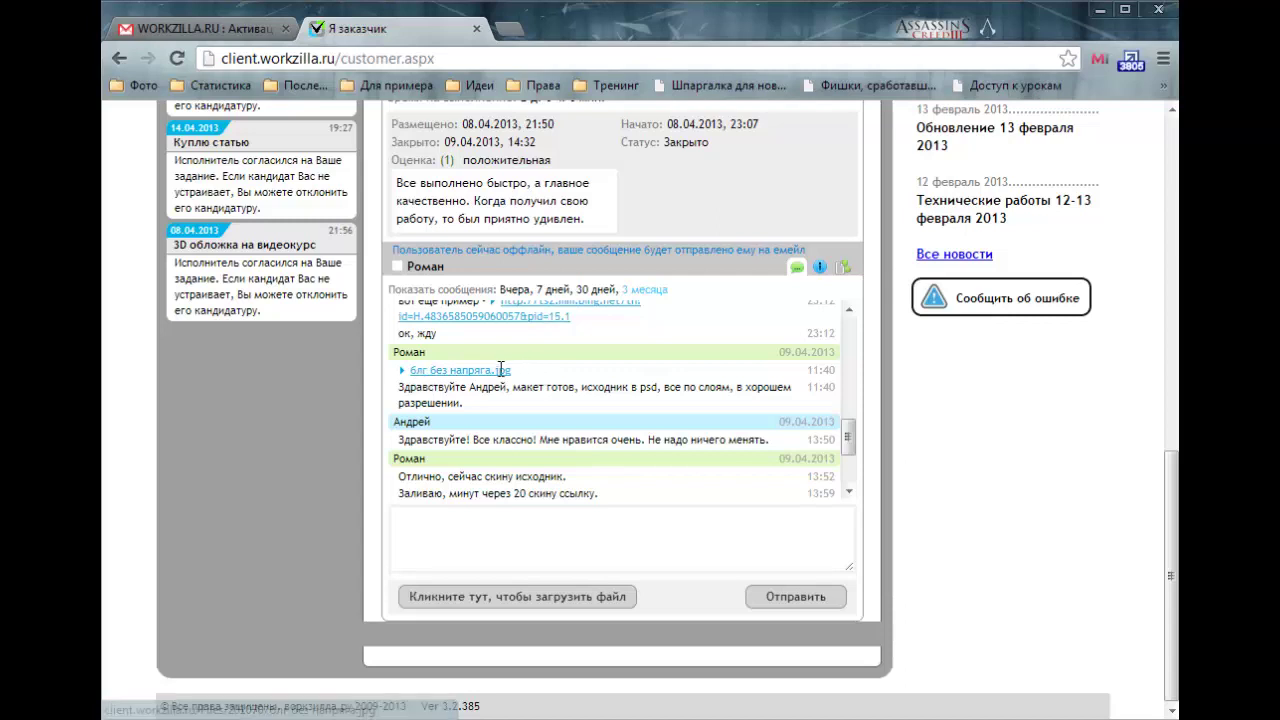
pyautogui.moveTo(510, 370); pyautogui.dragTo(409, 371)
pyautogui.click(434, 371)
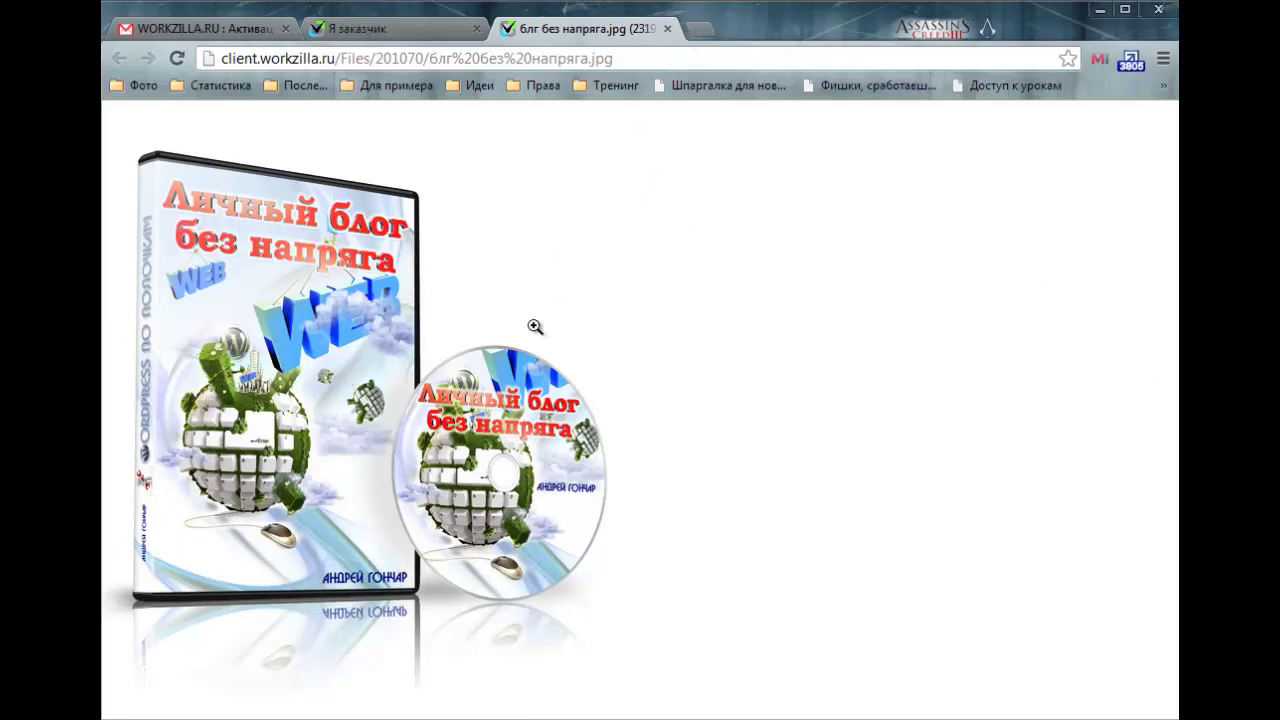
pyautogui.click(667, 28)
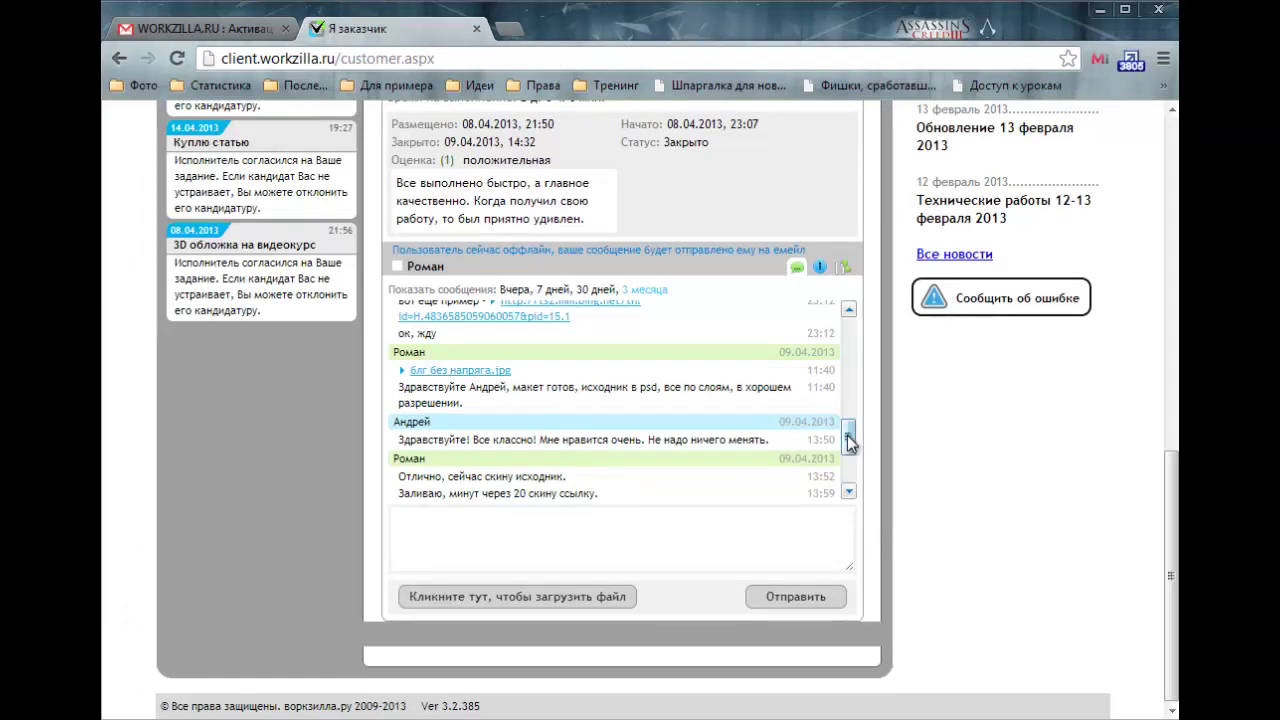
# Read the rest of the correspondence, from the customer's approval and the source file handover to the closing thanks
pyautogui.moveTo(849, 436); pyautogui.dragTo(851, 450)
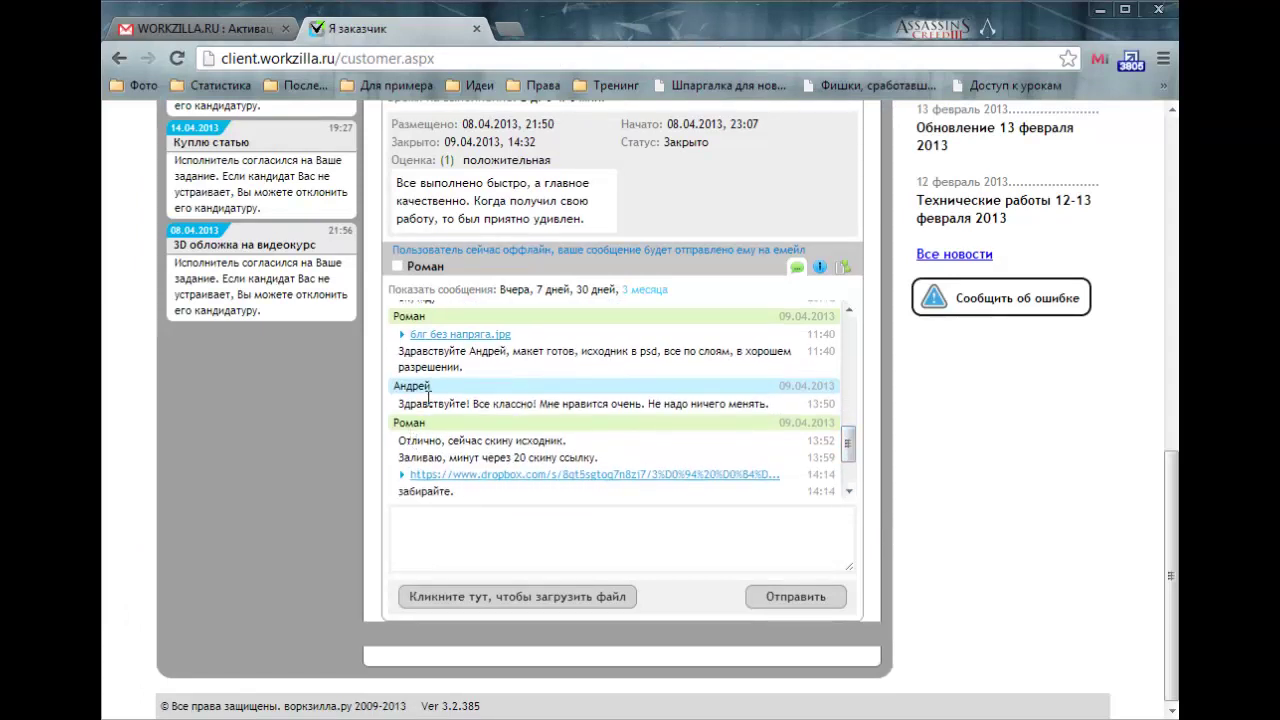
pyautogui.moveTo(495, 400); pyautogui.dragTo(748, 403)
pyautogui.click(424, 457)
pyautogui.moveTo(431, 457); pyautogui.dragTo(482, 460)
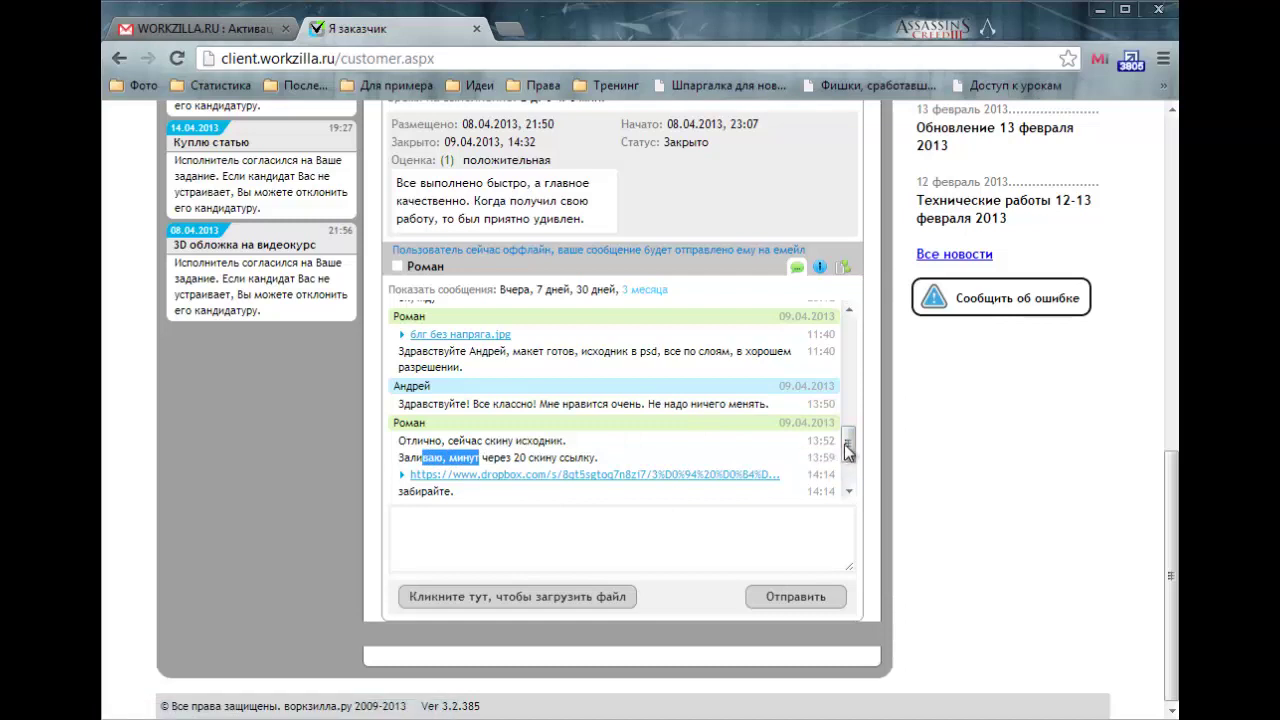
pyautogui.scroll(-2, 846, 463)
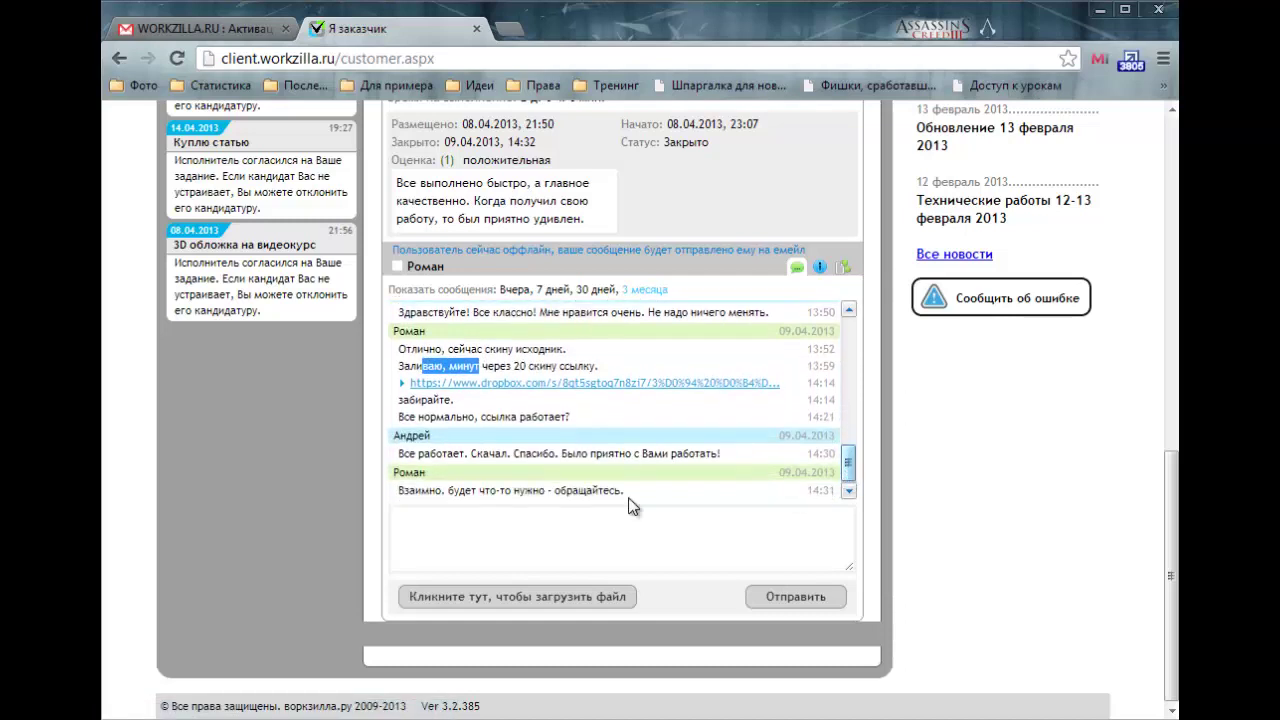
pyautogui.moveTo(496, 490); pyautogui.dragTo(400, 470)
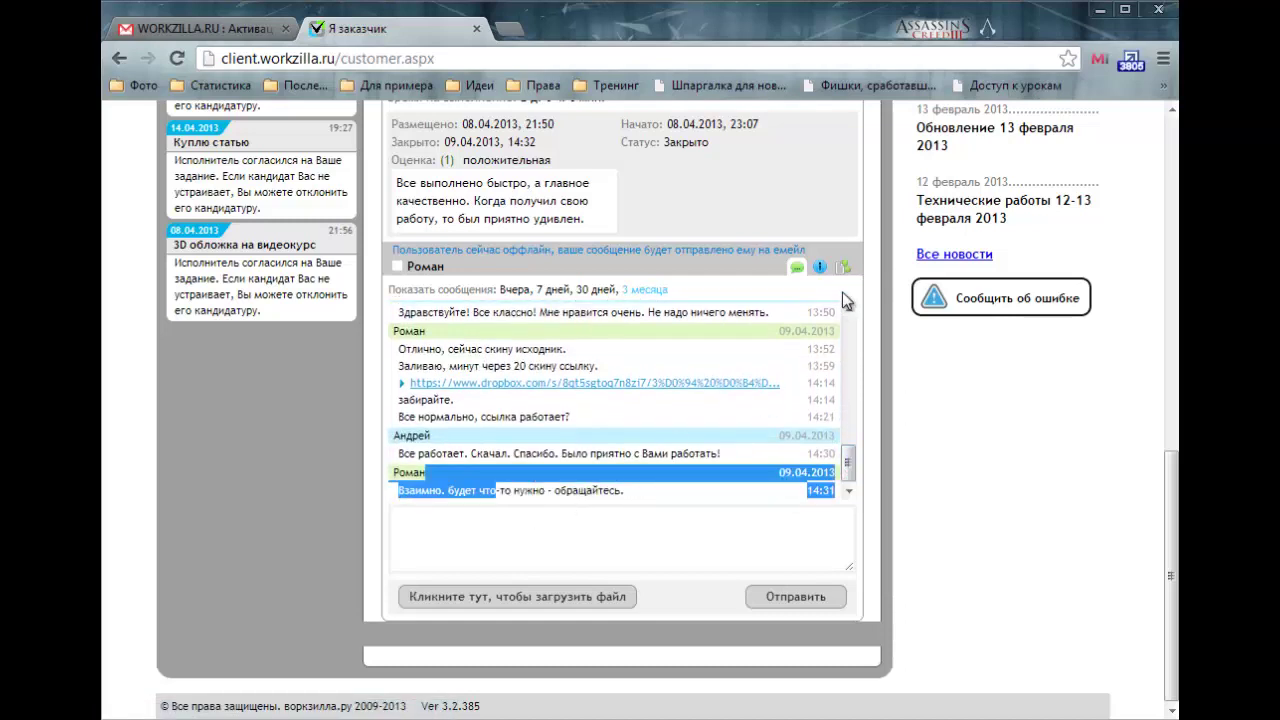
pyautogui.click(951, 567)
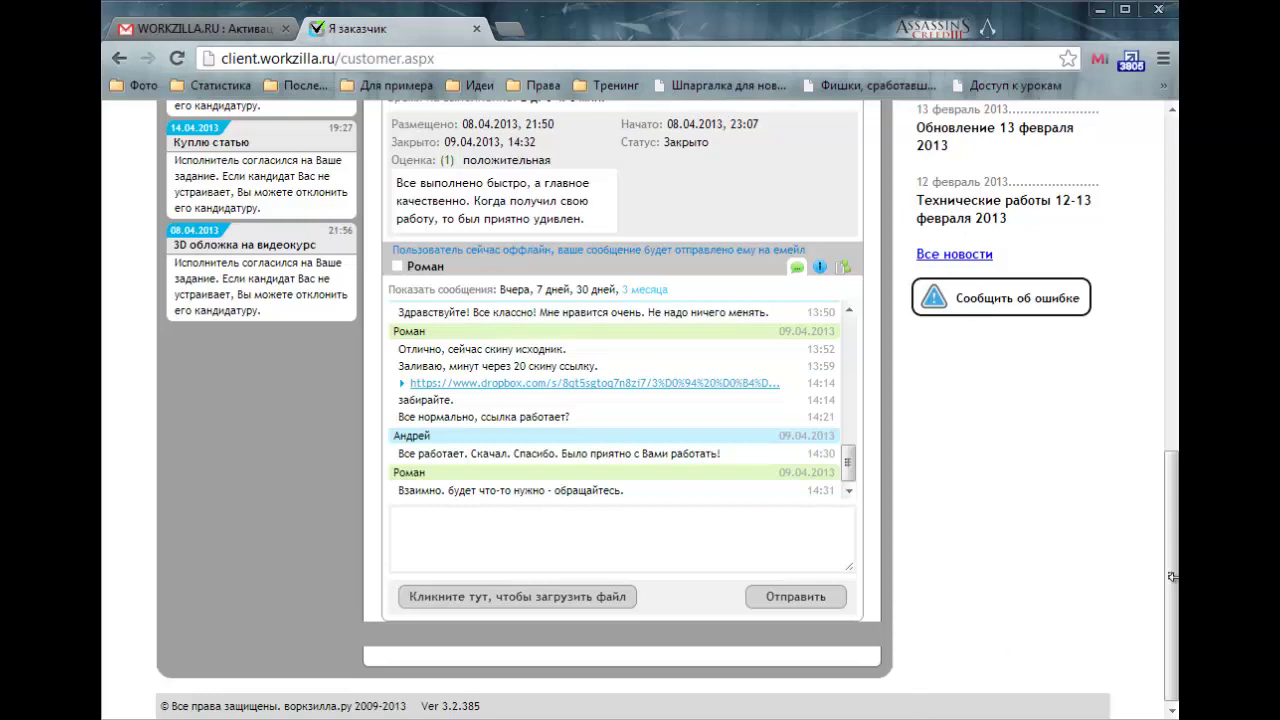
# Return to the list of completed orders and collapse the details of the order "3D обложка на видеокурс"
pyautogui.moveTo(1175, 585); pyautogui.dragTo(1171, 337)
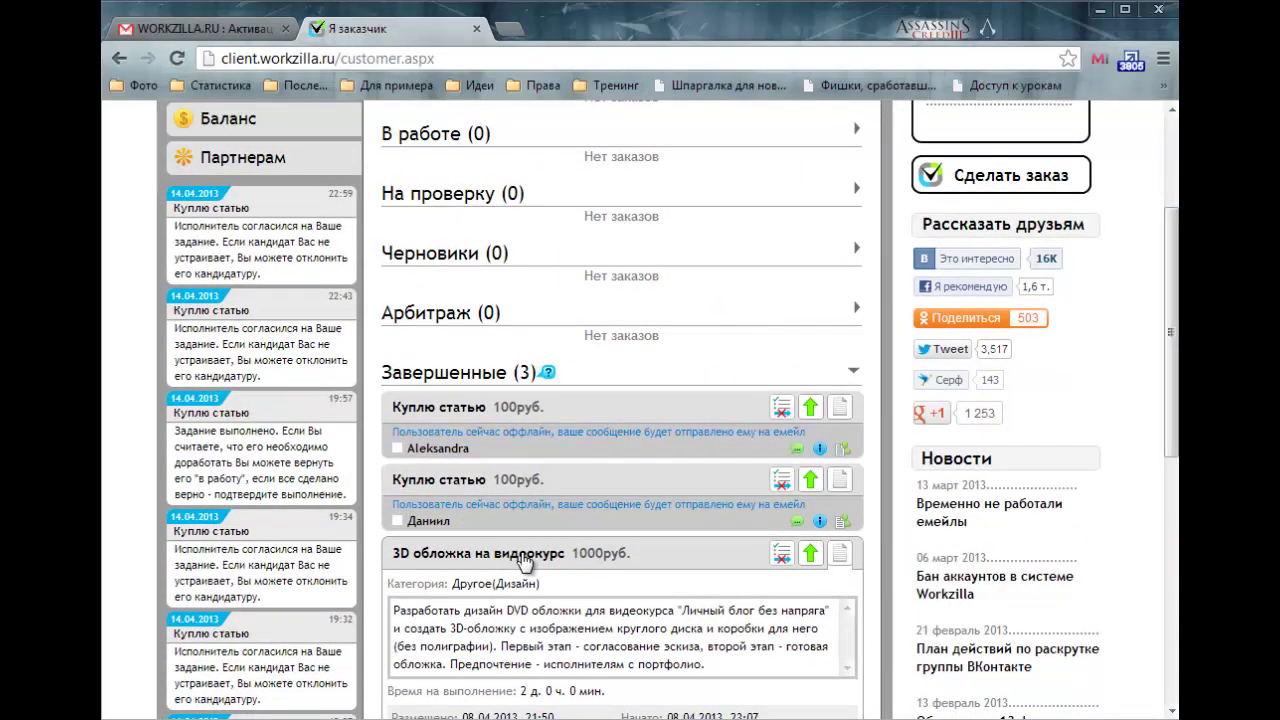
pyautogui.click(523, 562)
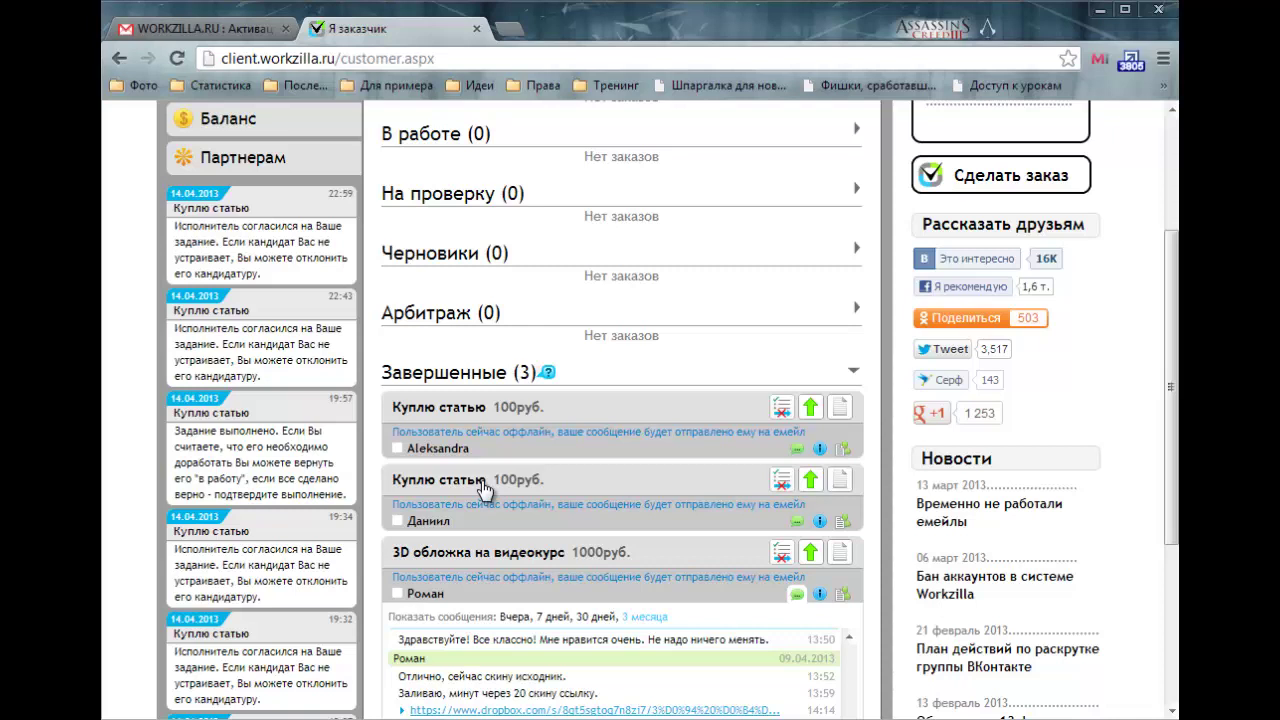
pyautogui.click(520, 420)
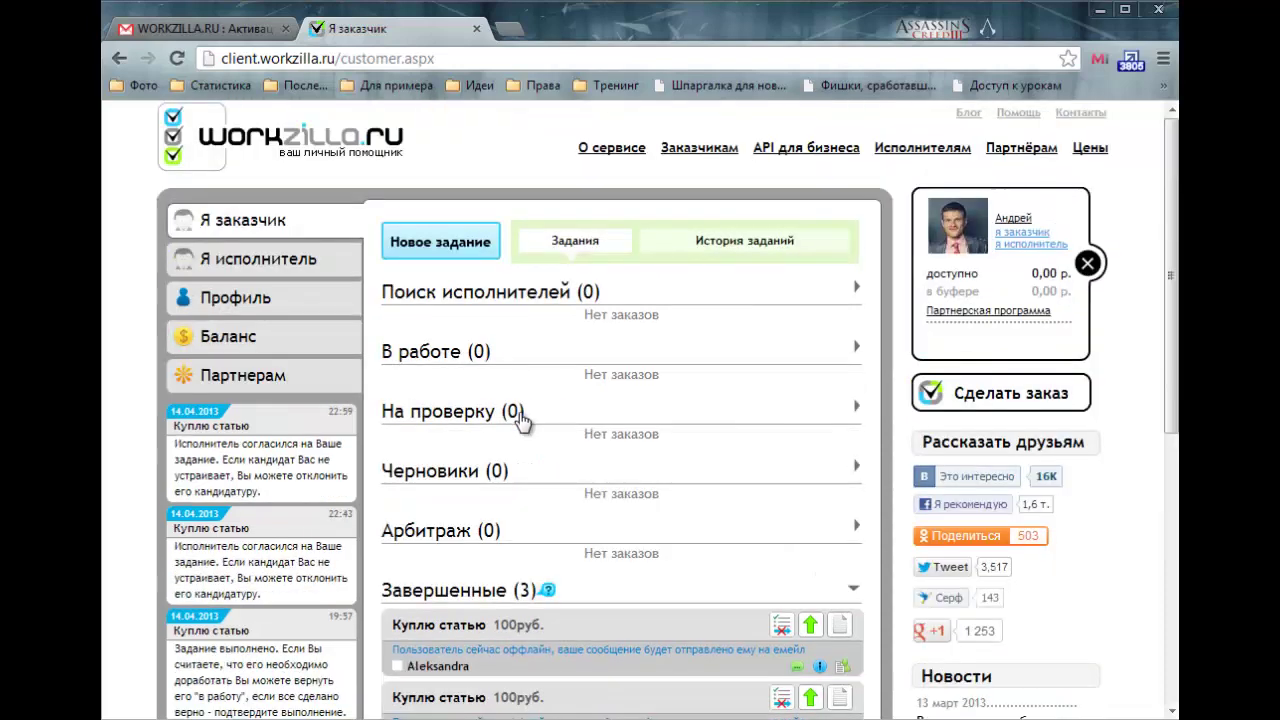
# Expand and collapse the second completed "Куплю статью" order, then reread the customer's approval message in the 3D cover correspondence
pyautogui.scroll(-3, 509, 513)
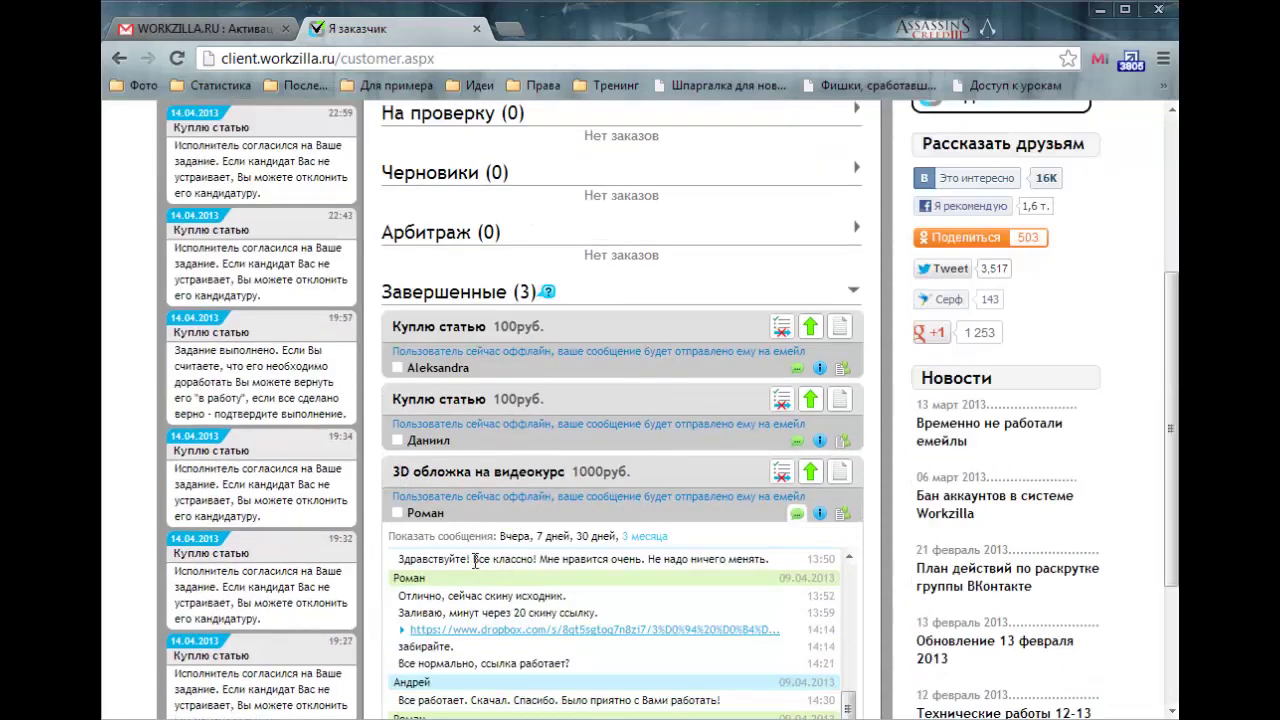
pyautogui.moveTo(394, 398); pyautogui.dragTo(552, 398)
pyautogui.click(552, 396)
pyautogui.click(556, 399)
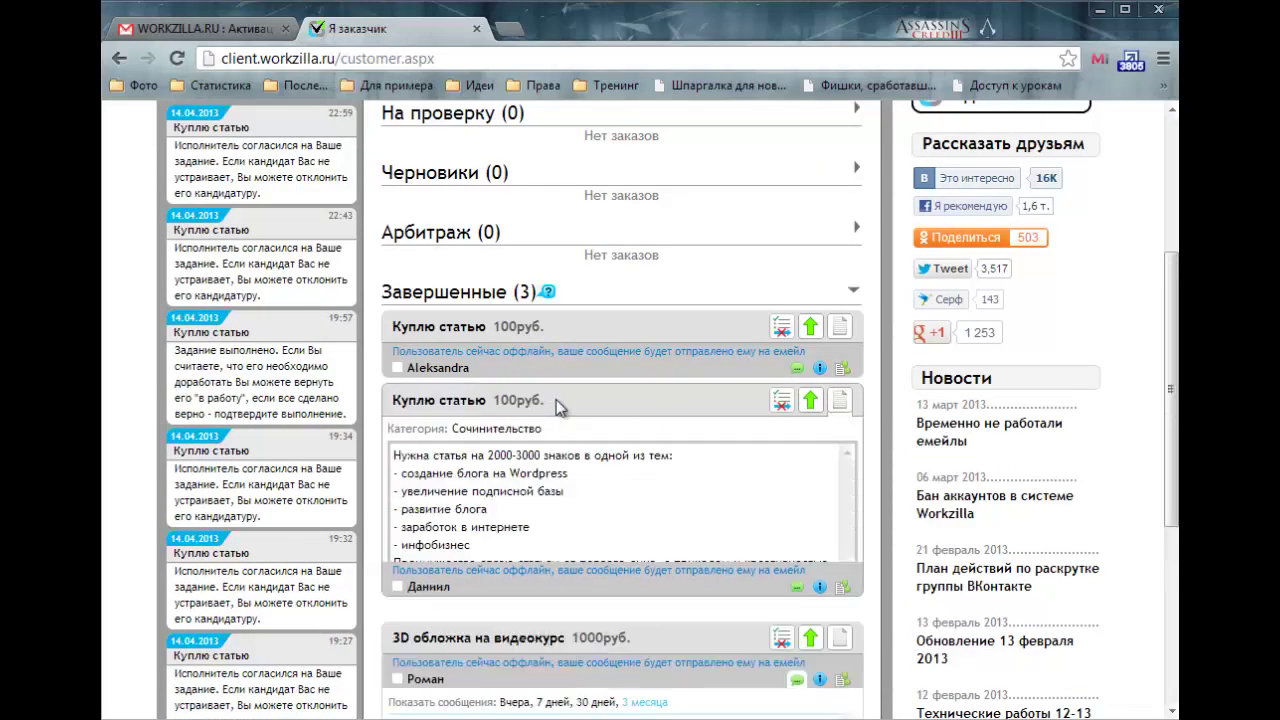
pyautogui.click(556, 399)
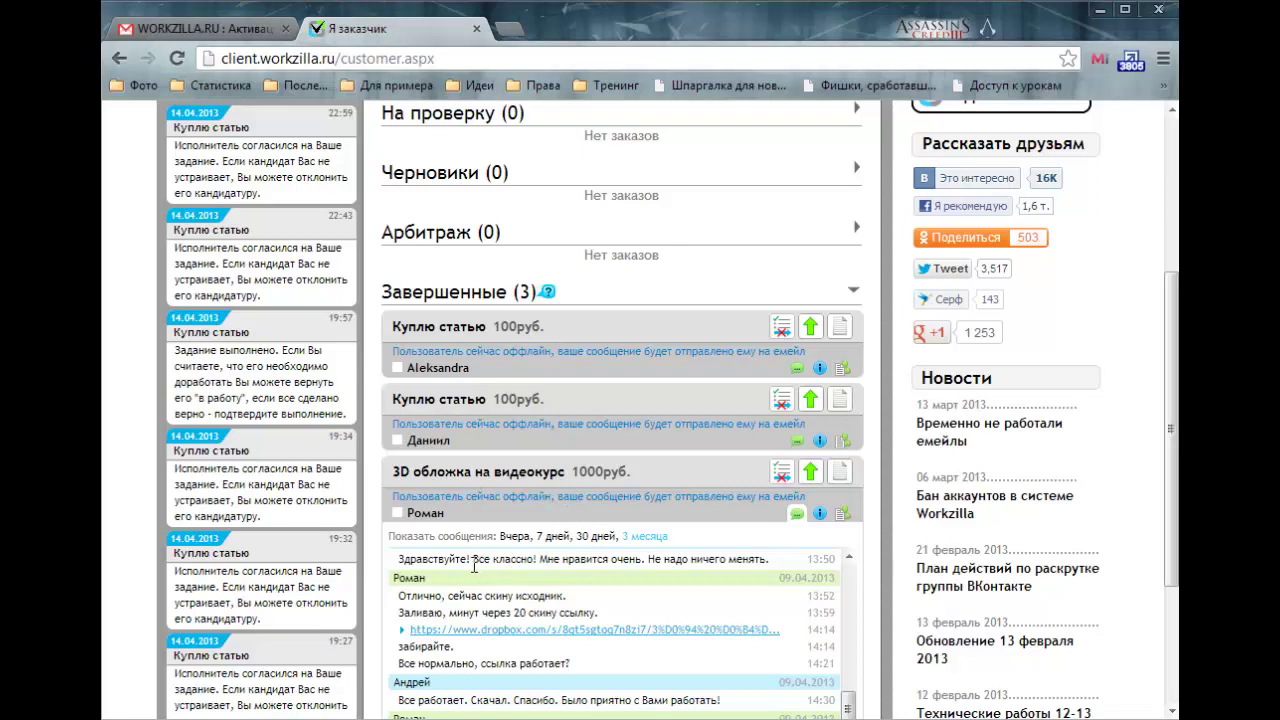
pyautogui.moveTo(475, 560); pyautogui.dragTo(755, 557)
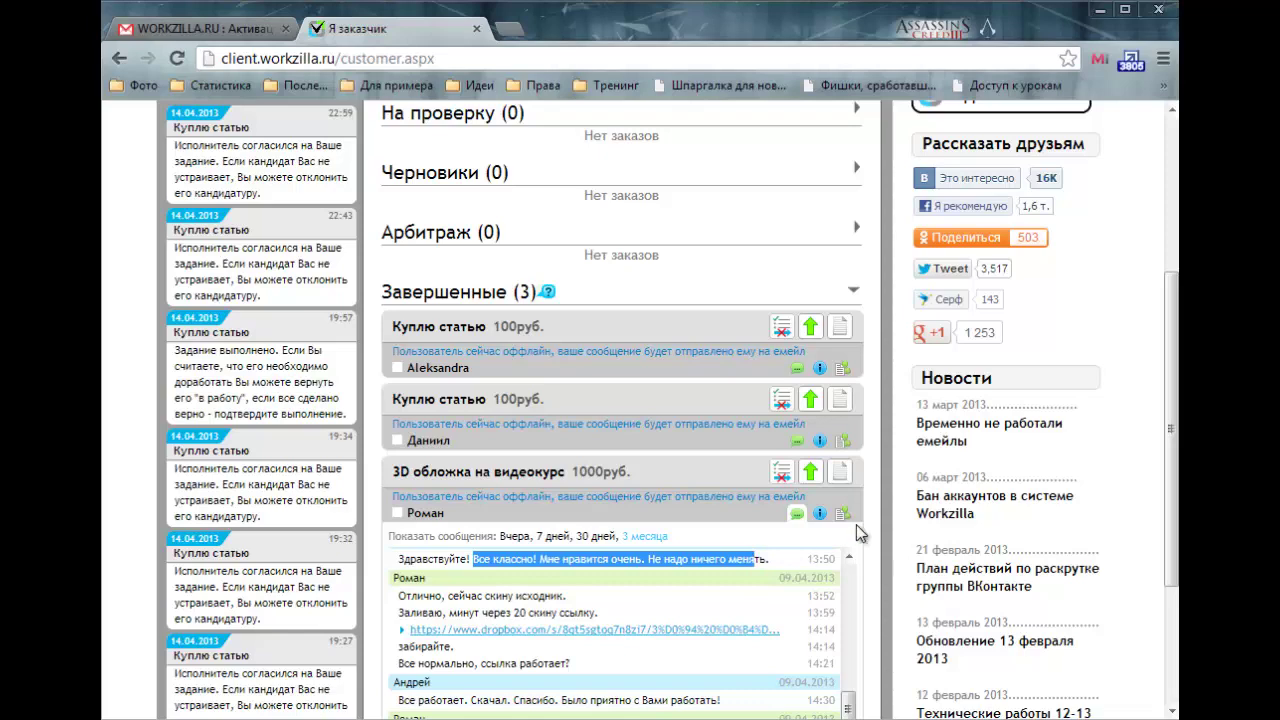
pyautogui.moveTo(1176, 398); pyautogui.dragTo(1176, 245)
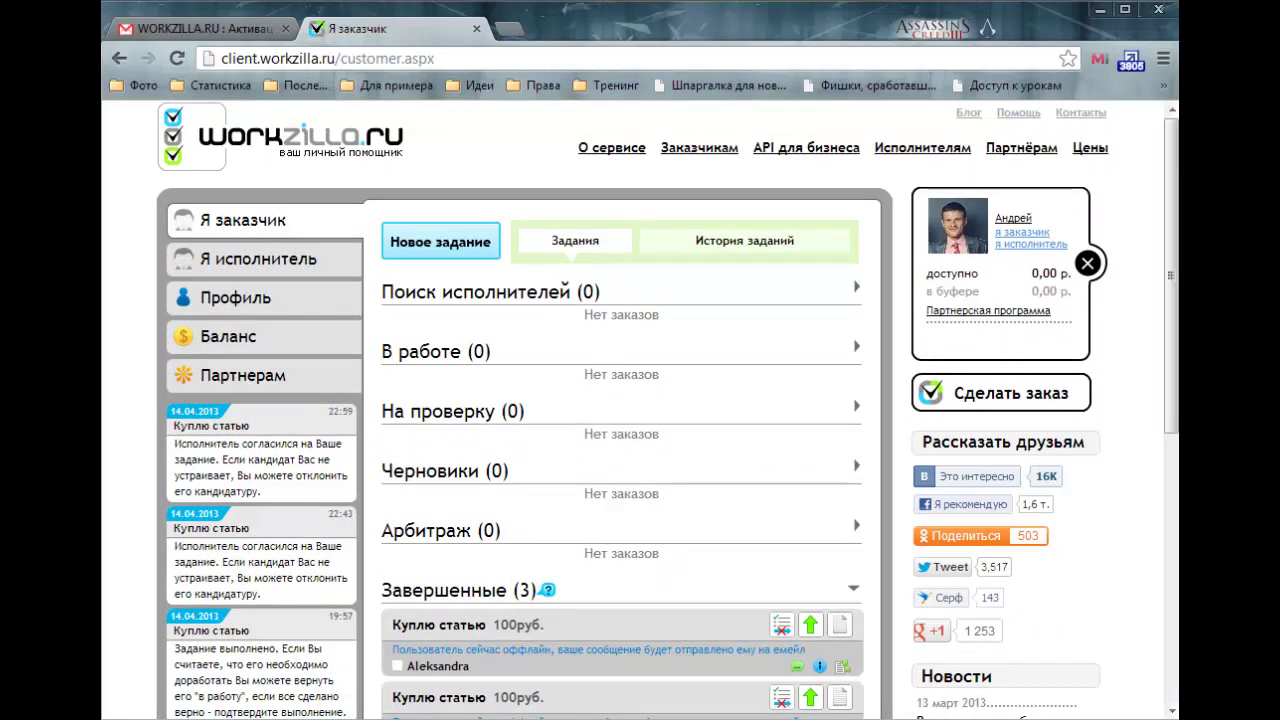